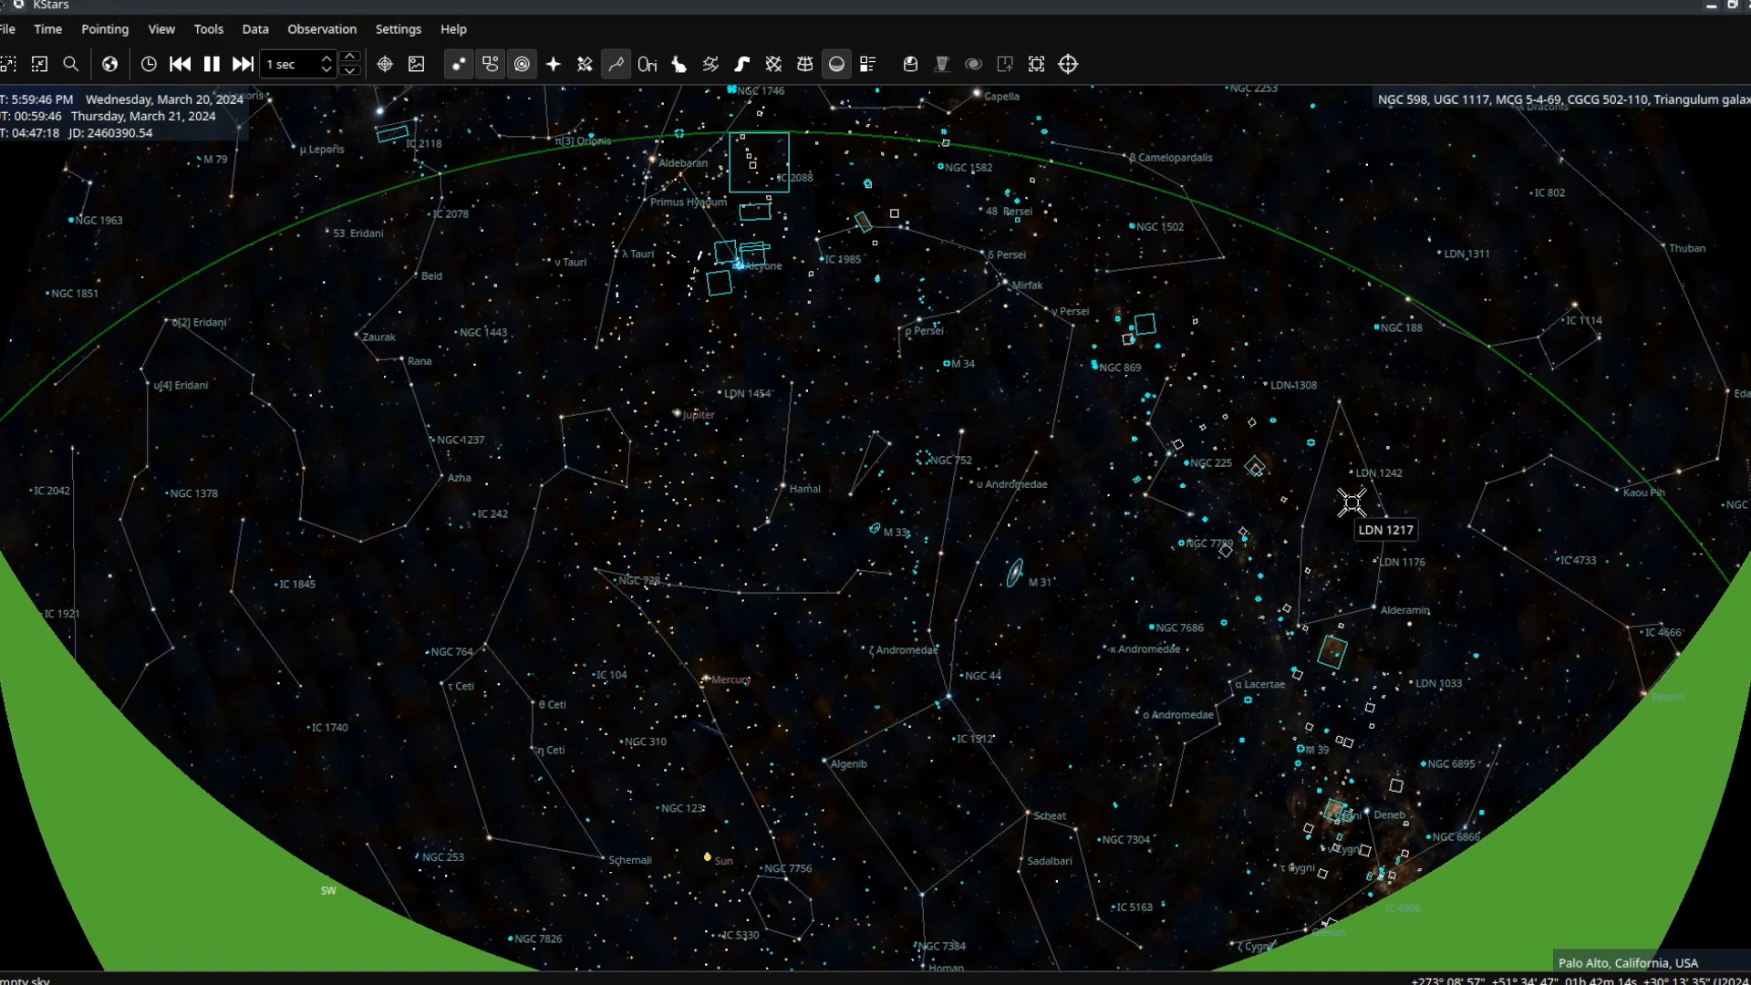
# Cycle forward through the saved views, from the wide sky map to the finder and telescope fields on M 33.
pyautogui.hotkey('shift', 'pagedown')
pyautogui.hotkey('shift', 'pagedown')
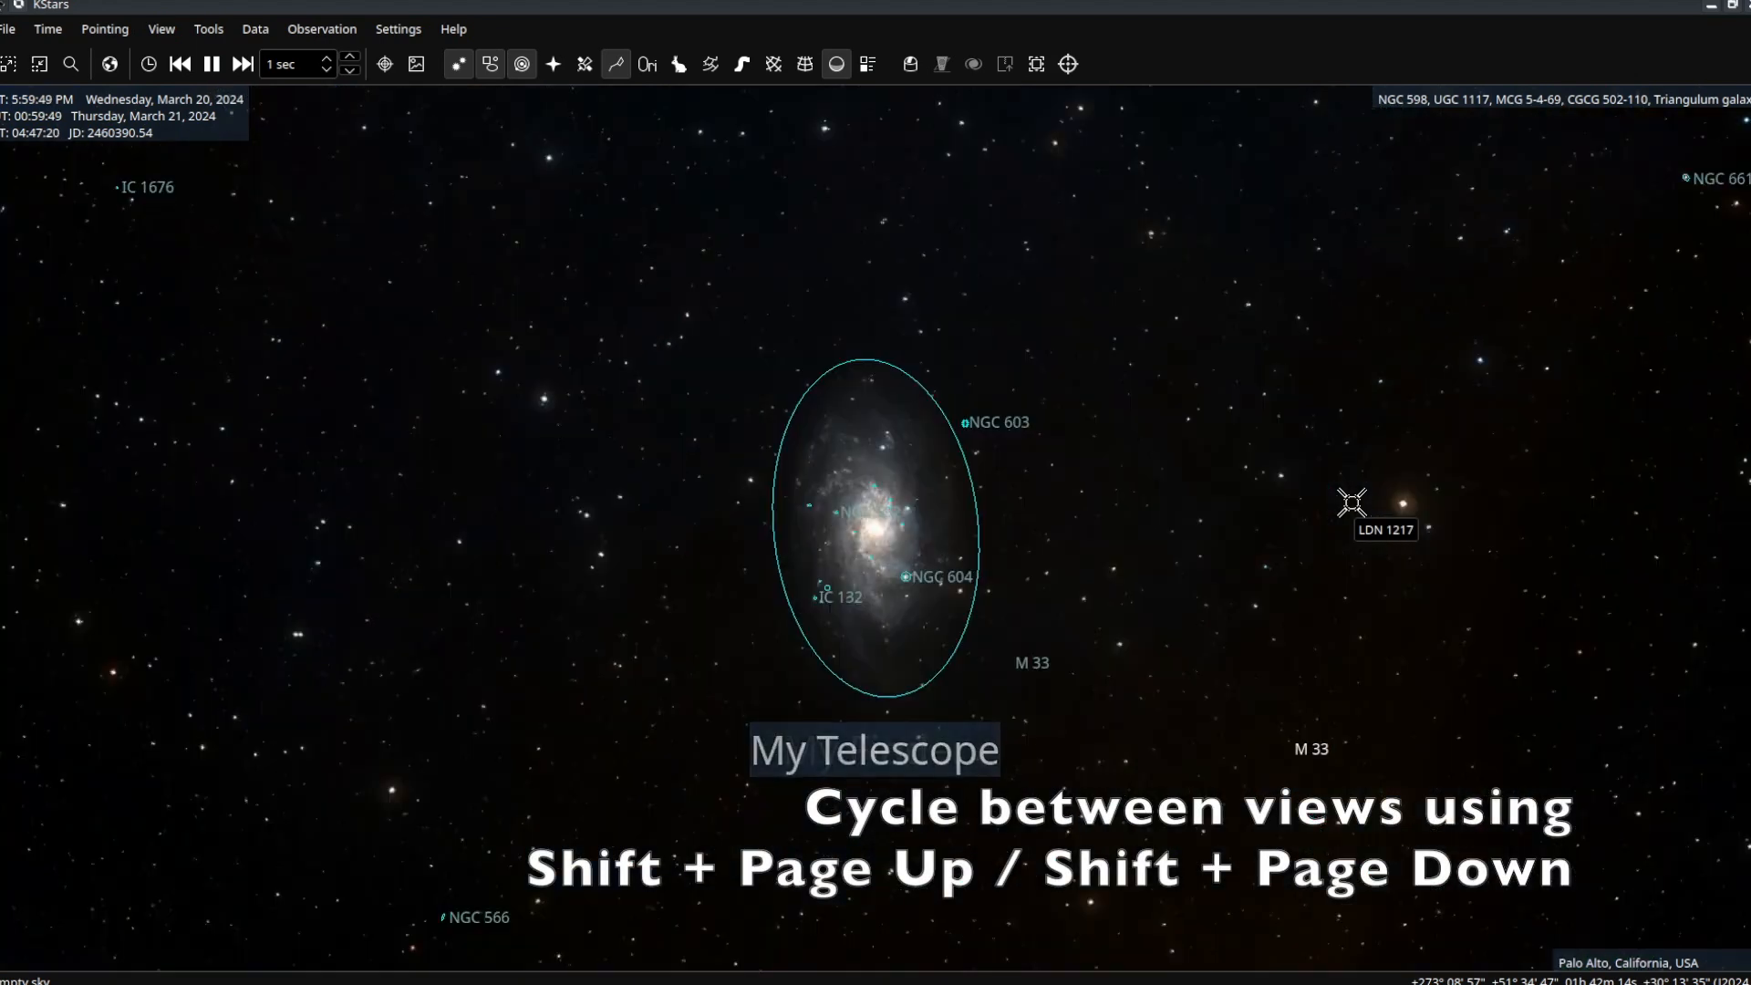
pyautogui.hotkey('shift', 'pagedown')
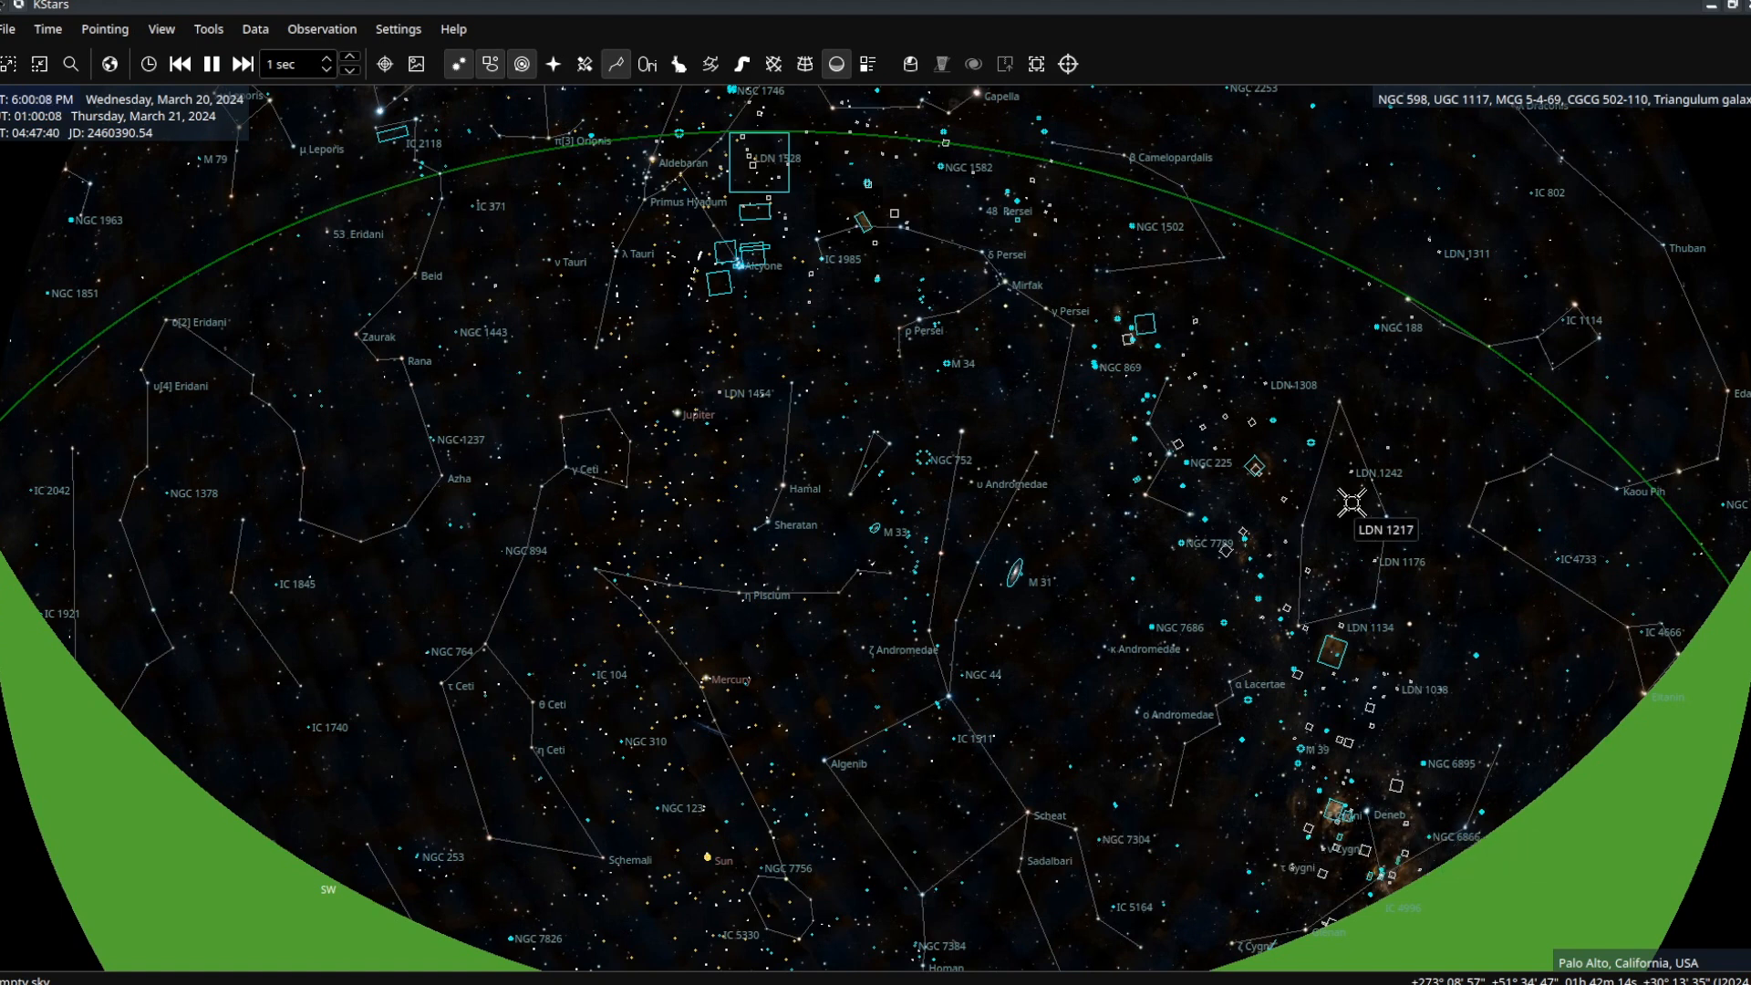
pyautogui.hotkey('shift', 'pagedown')
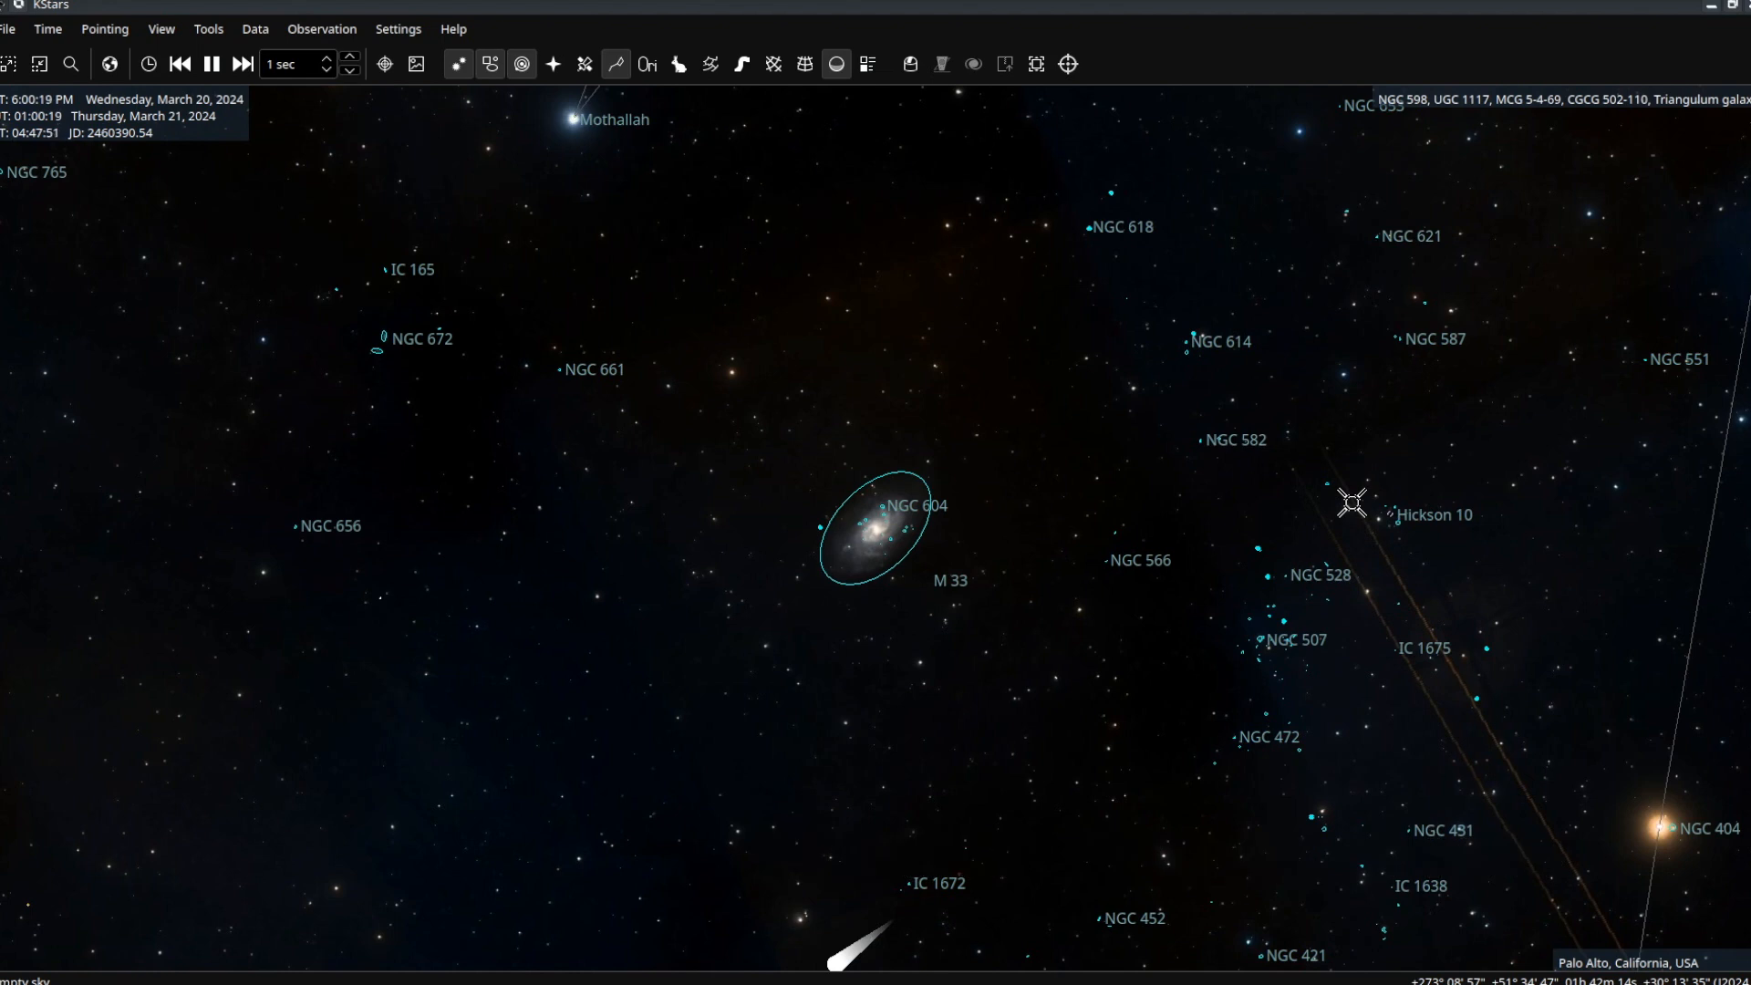
pyautogui.hotkey('shift', 'pagedown')
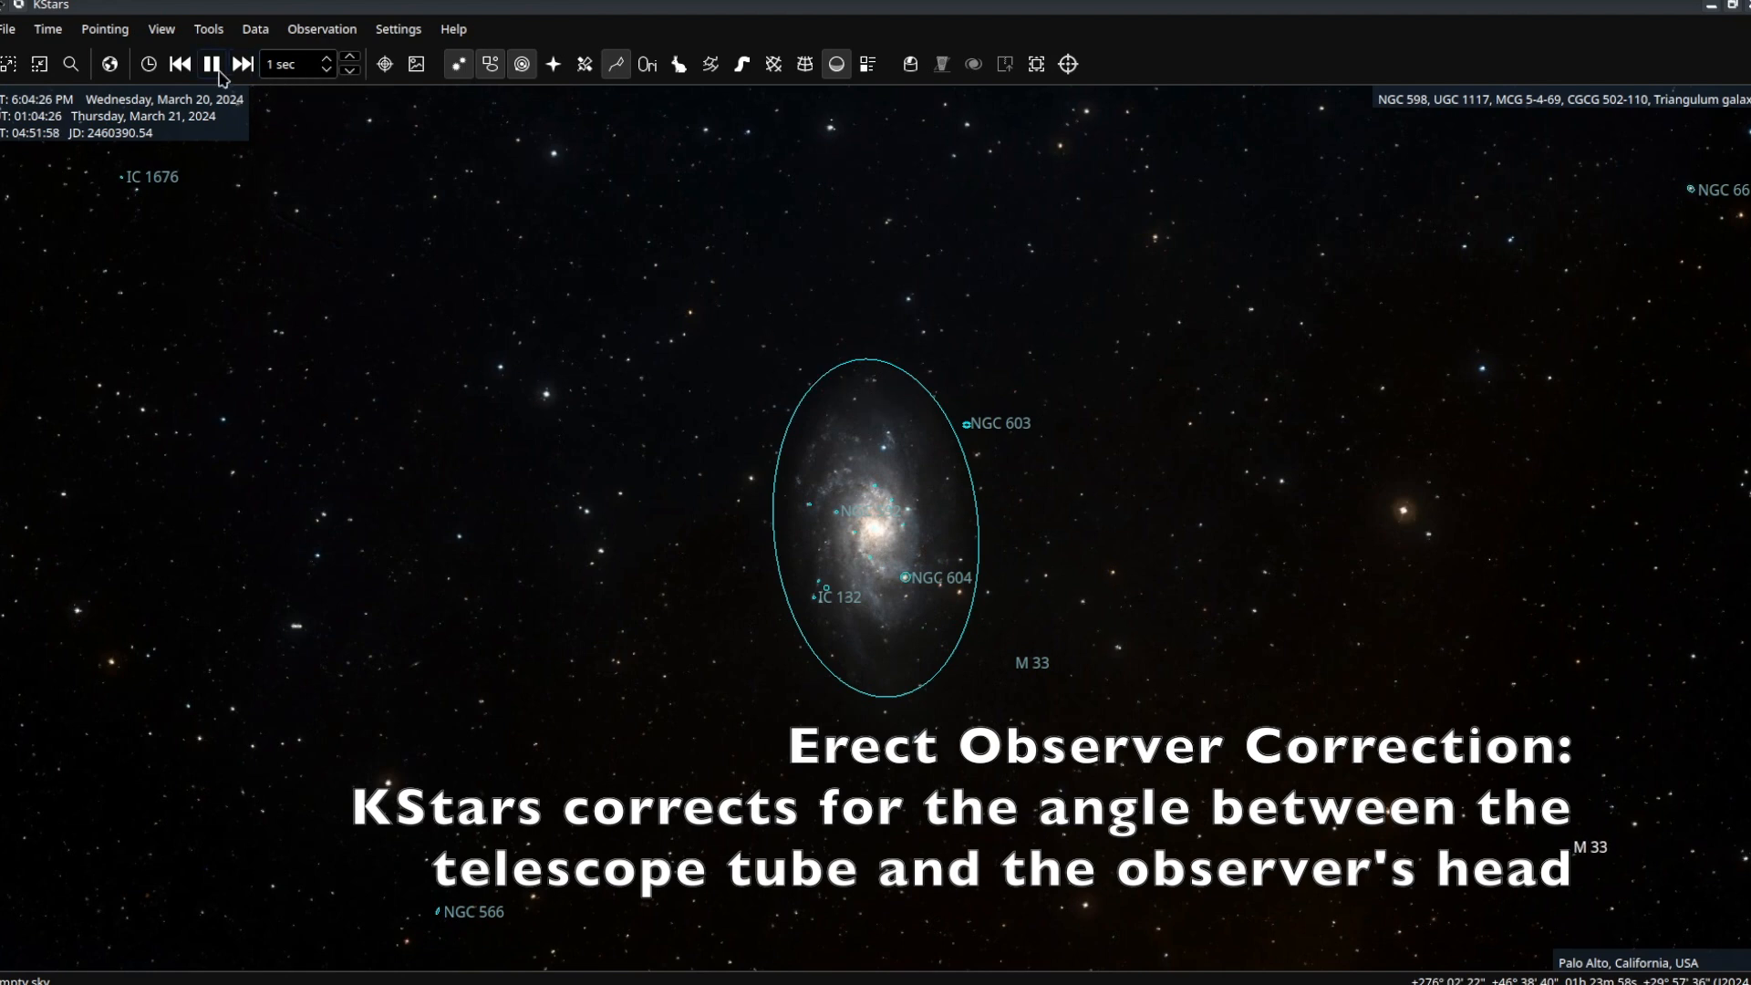
# Open the View menu while the telescope field on M 33 is showing.
pyautogui.click(177, 36)
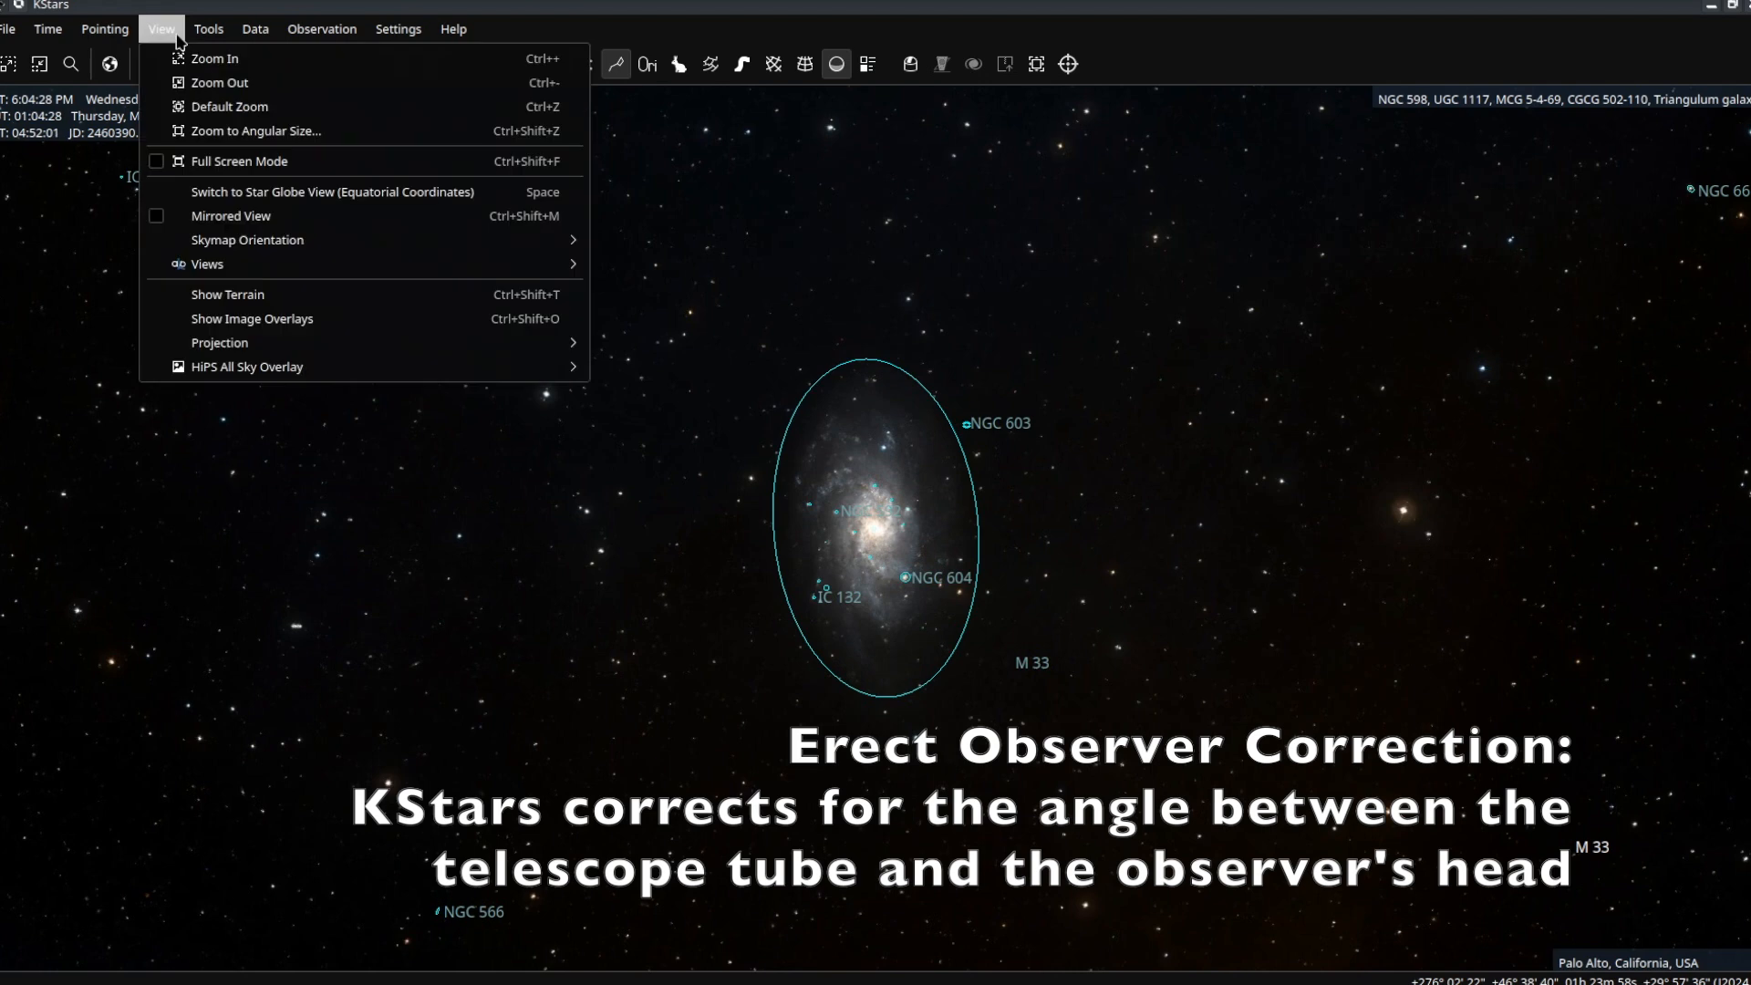
pyautogui.moveTo(452, 243)
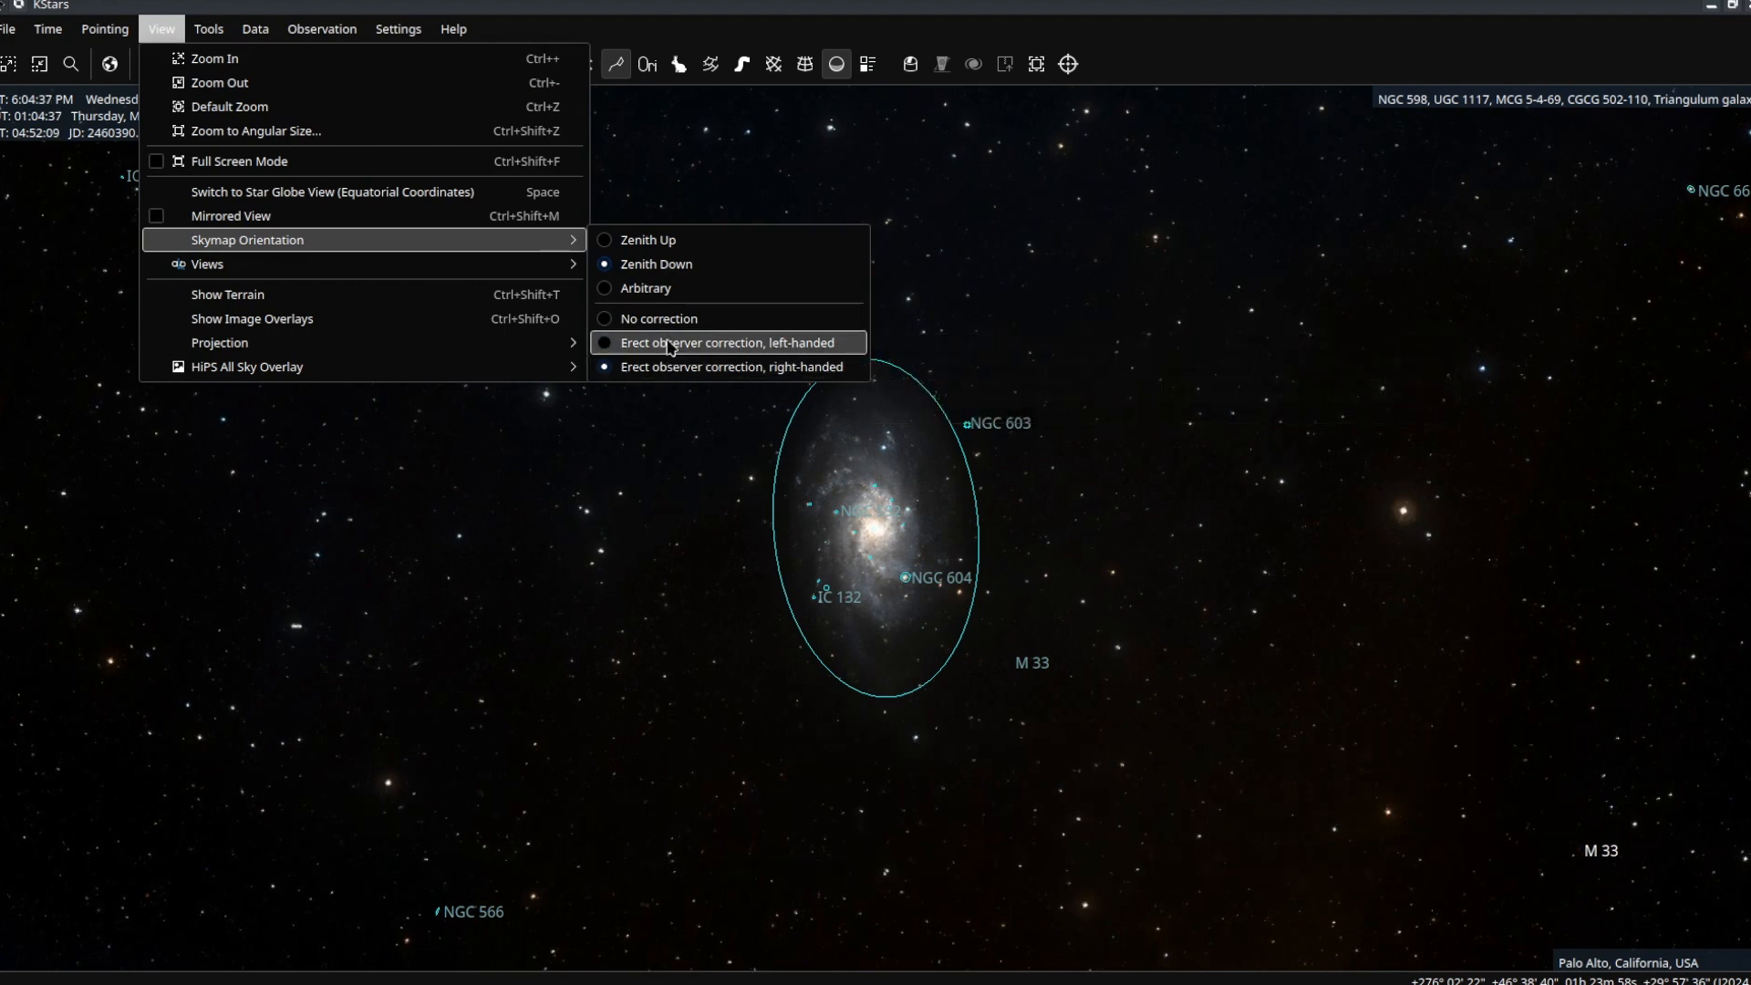
pyautogui.click(733, 180)
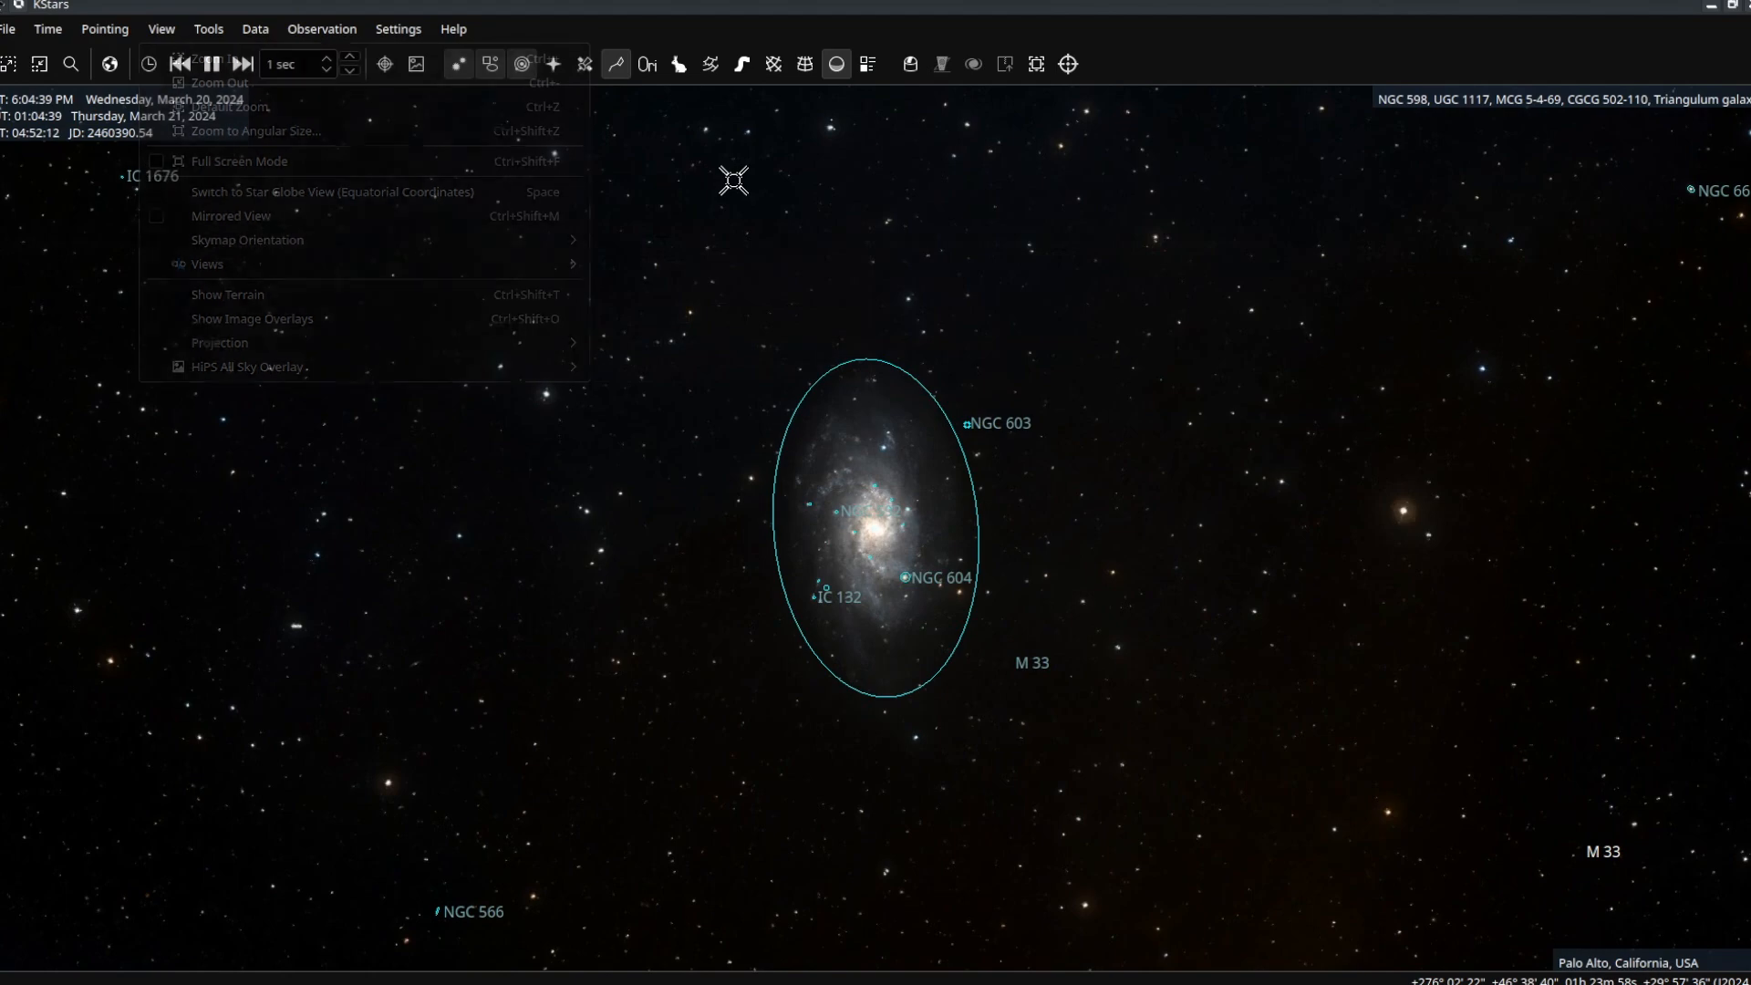
pyautogui.scroll(-10, 837, 410)
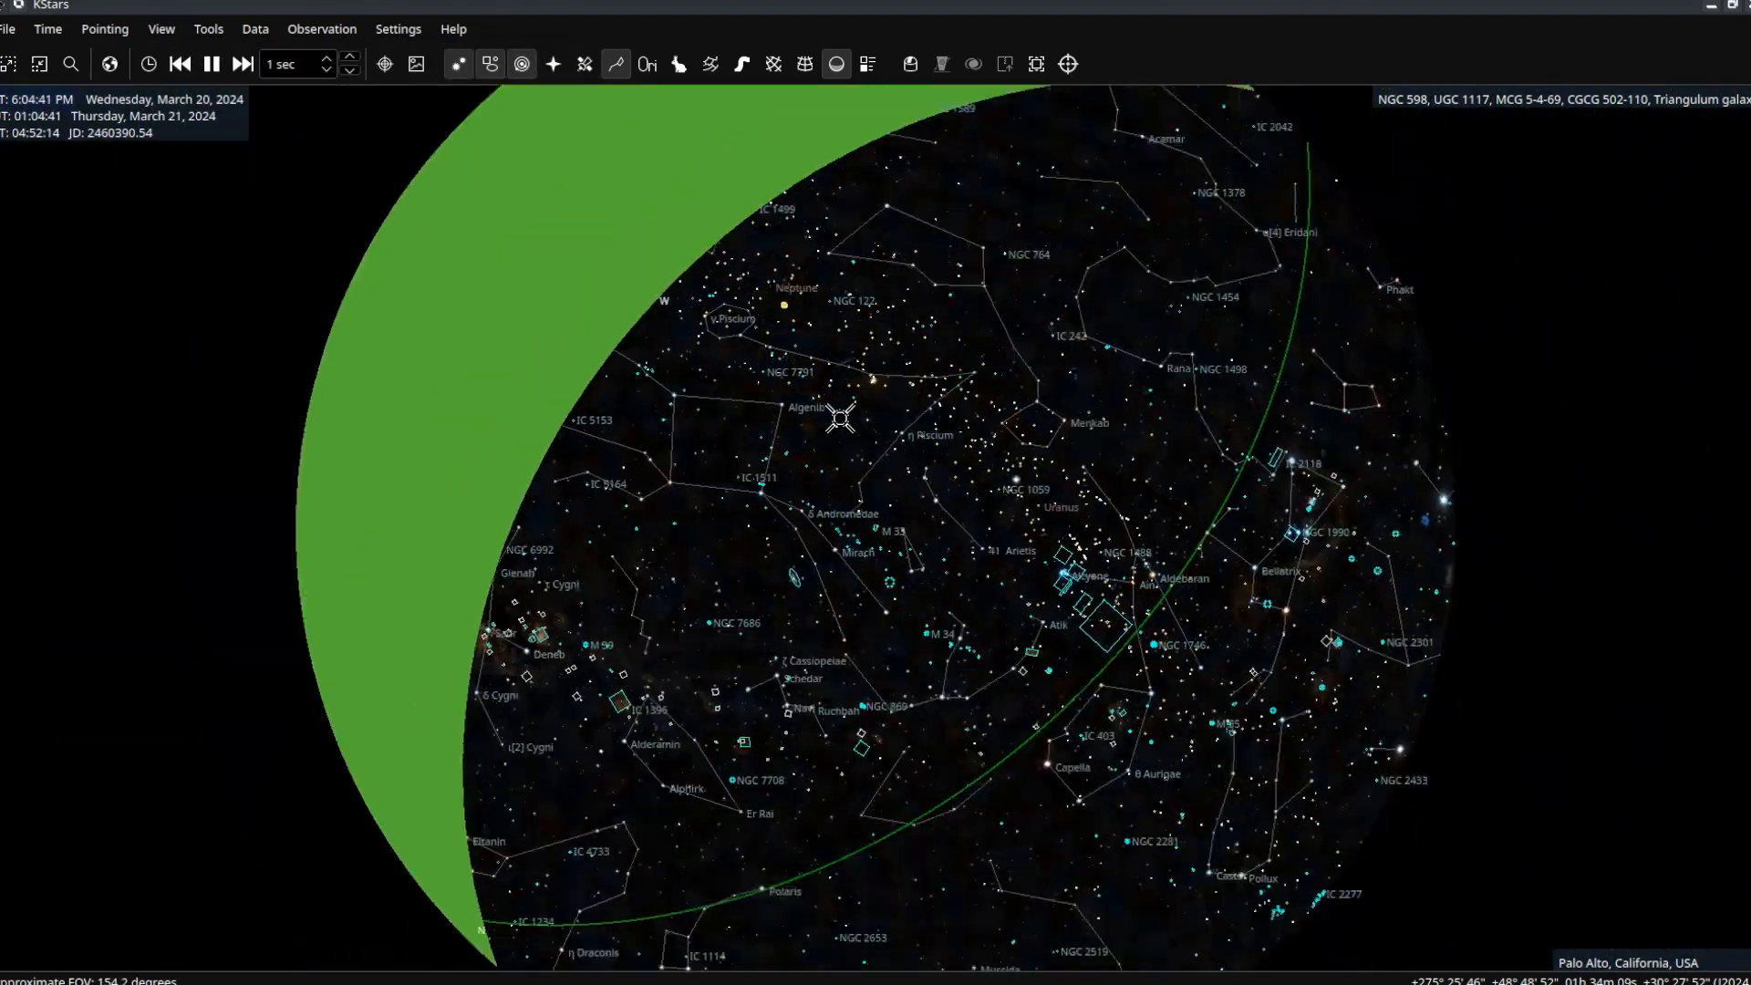
# Zoom out to a roughly 185-degree near-whole-sky view and open the View menu.
pyautogui.scroll(-2, 840, 418)
pyautogui.scroll(6, 840, 418)
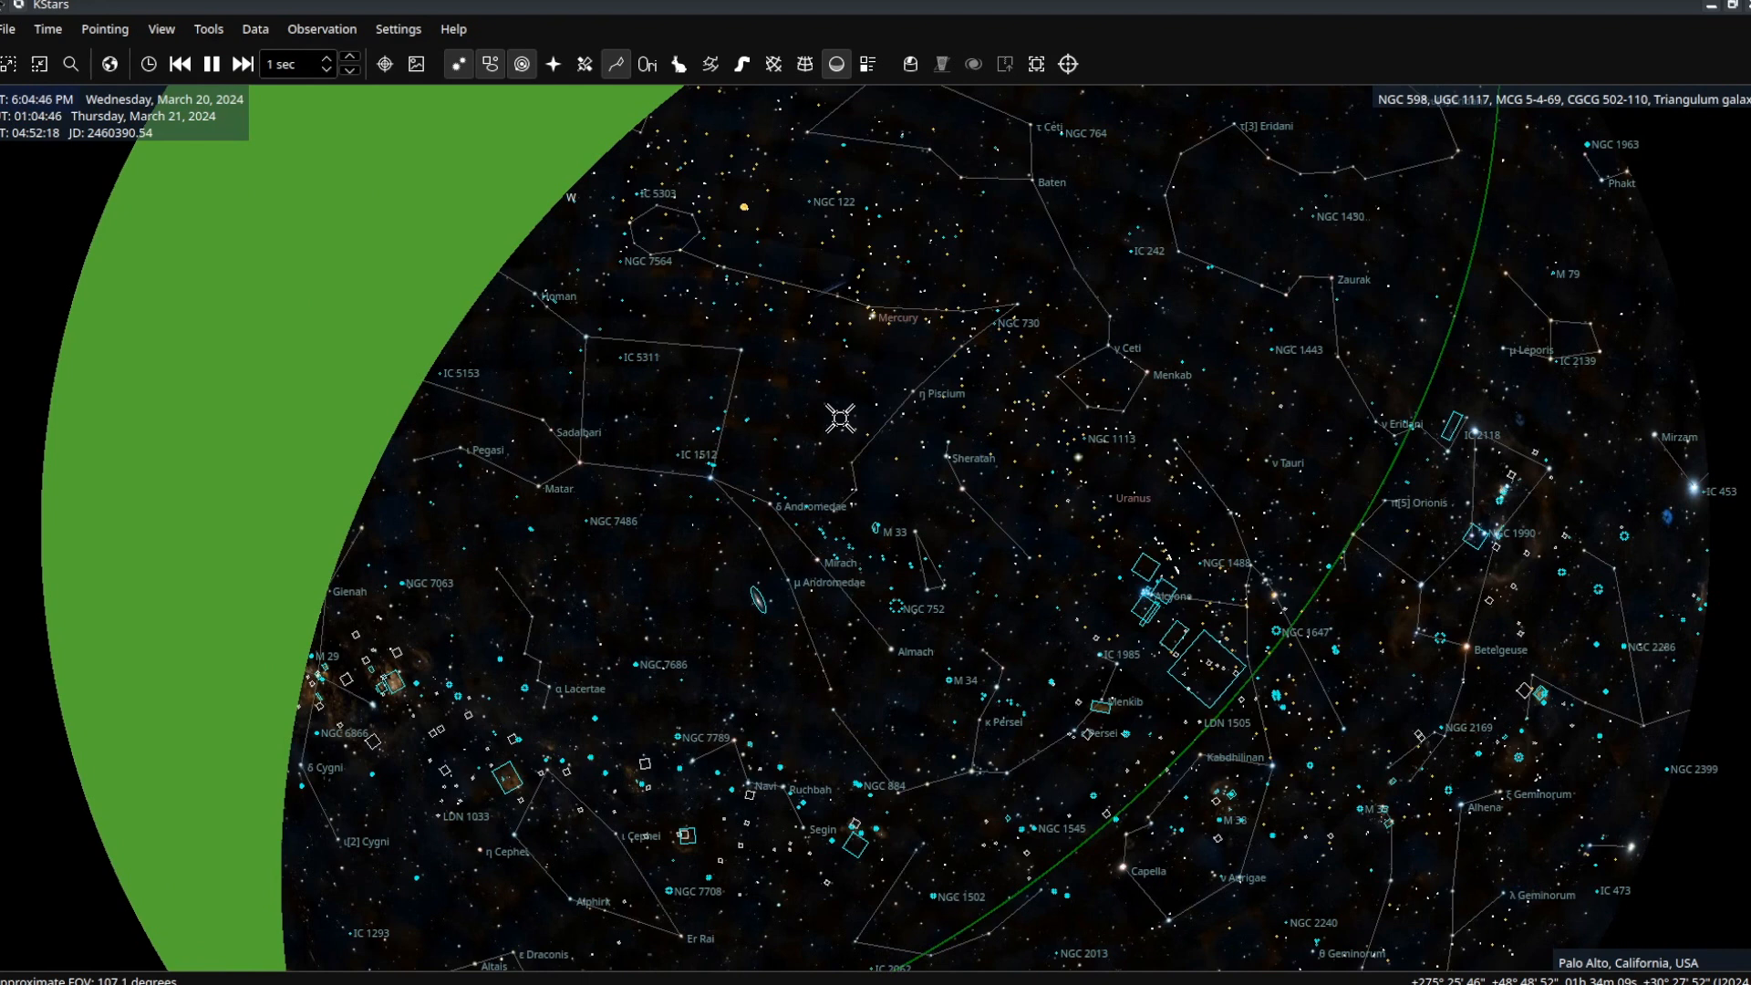
pyautogui.scroll(-6, 840, 418)
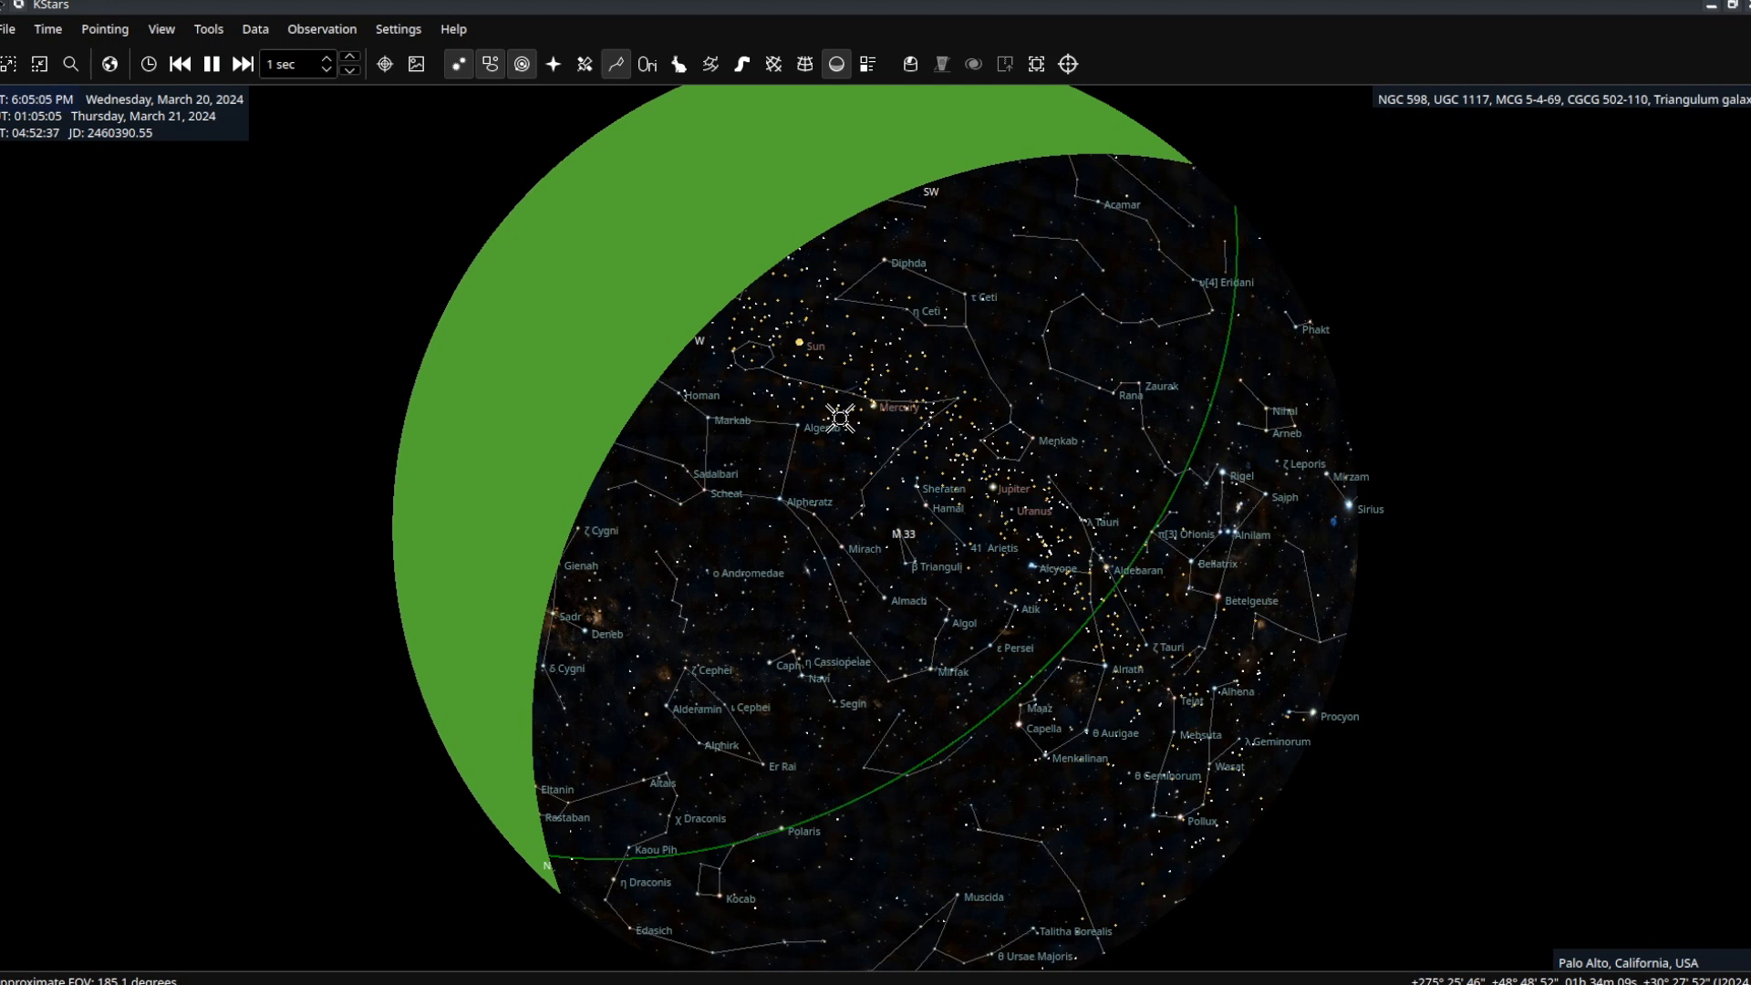
pyautogui.moveTo(840, 418)
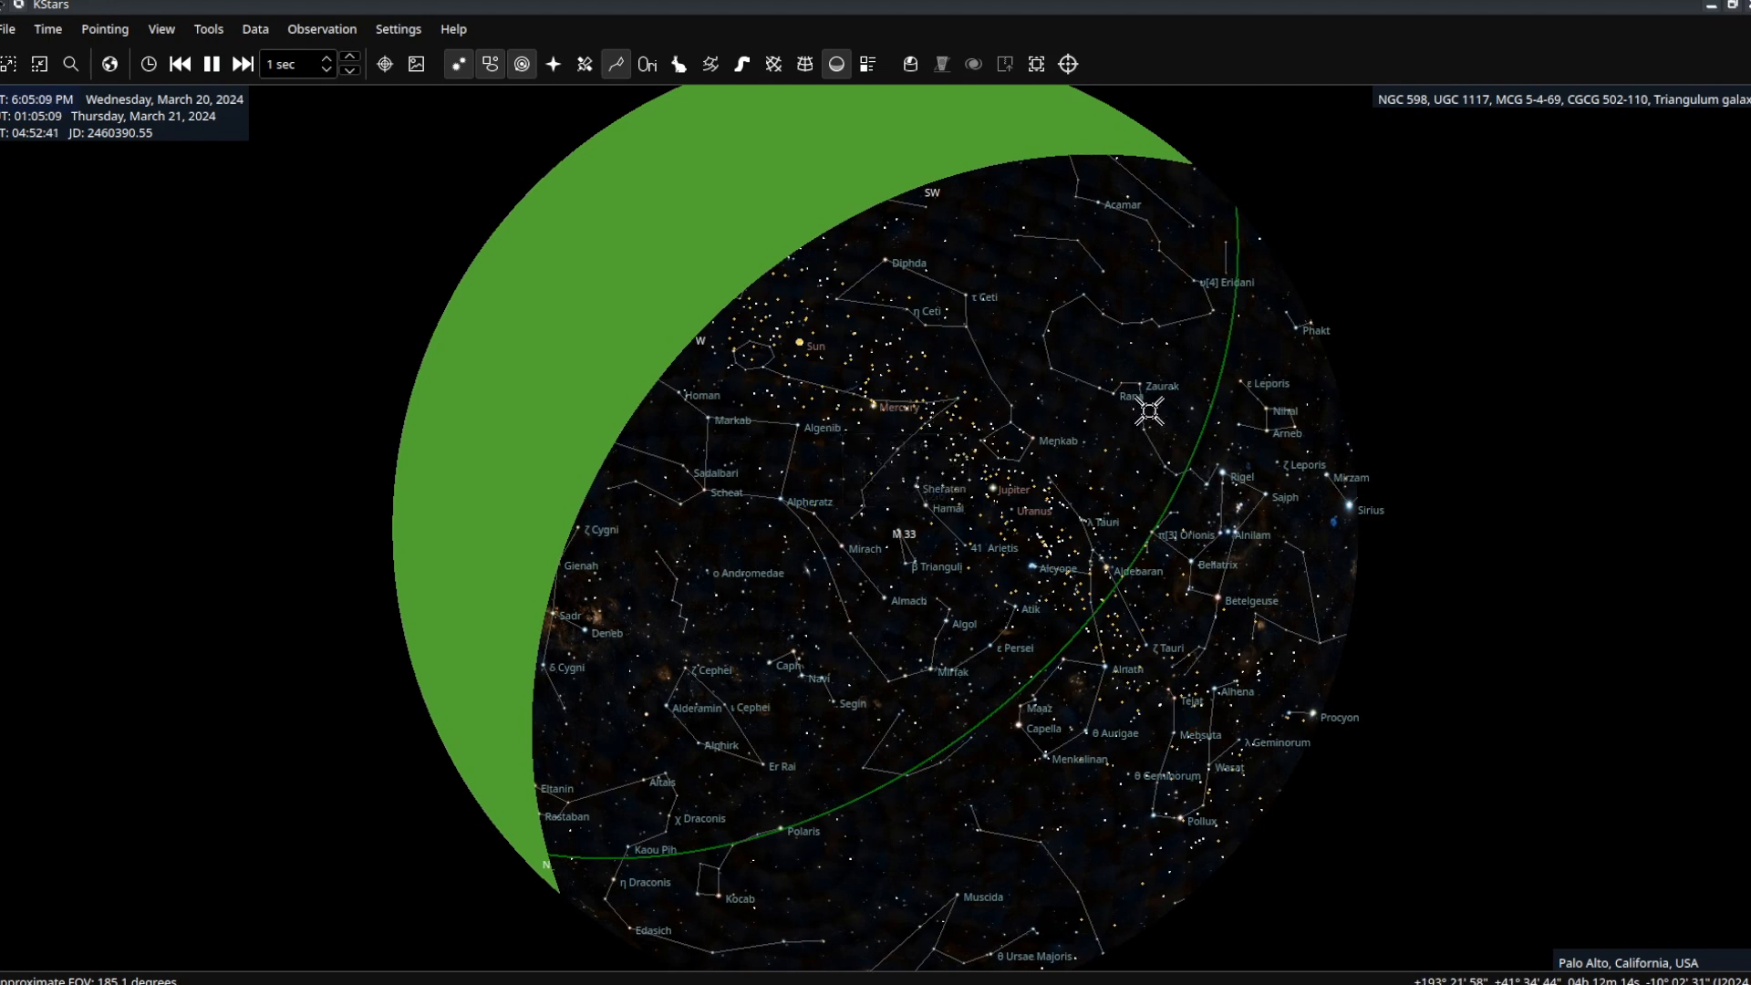
pyautogui.moveTo(1149, 412)
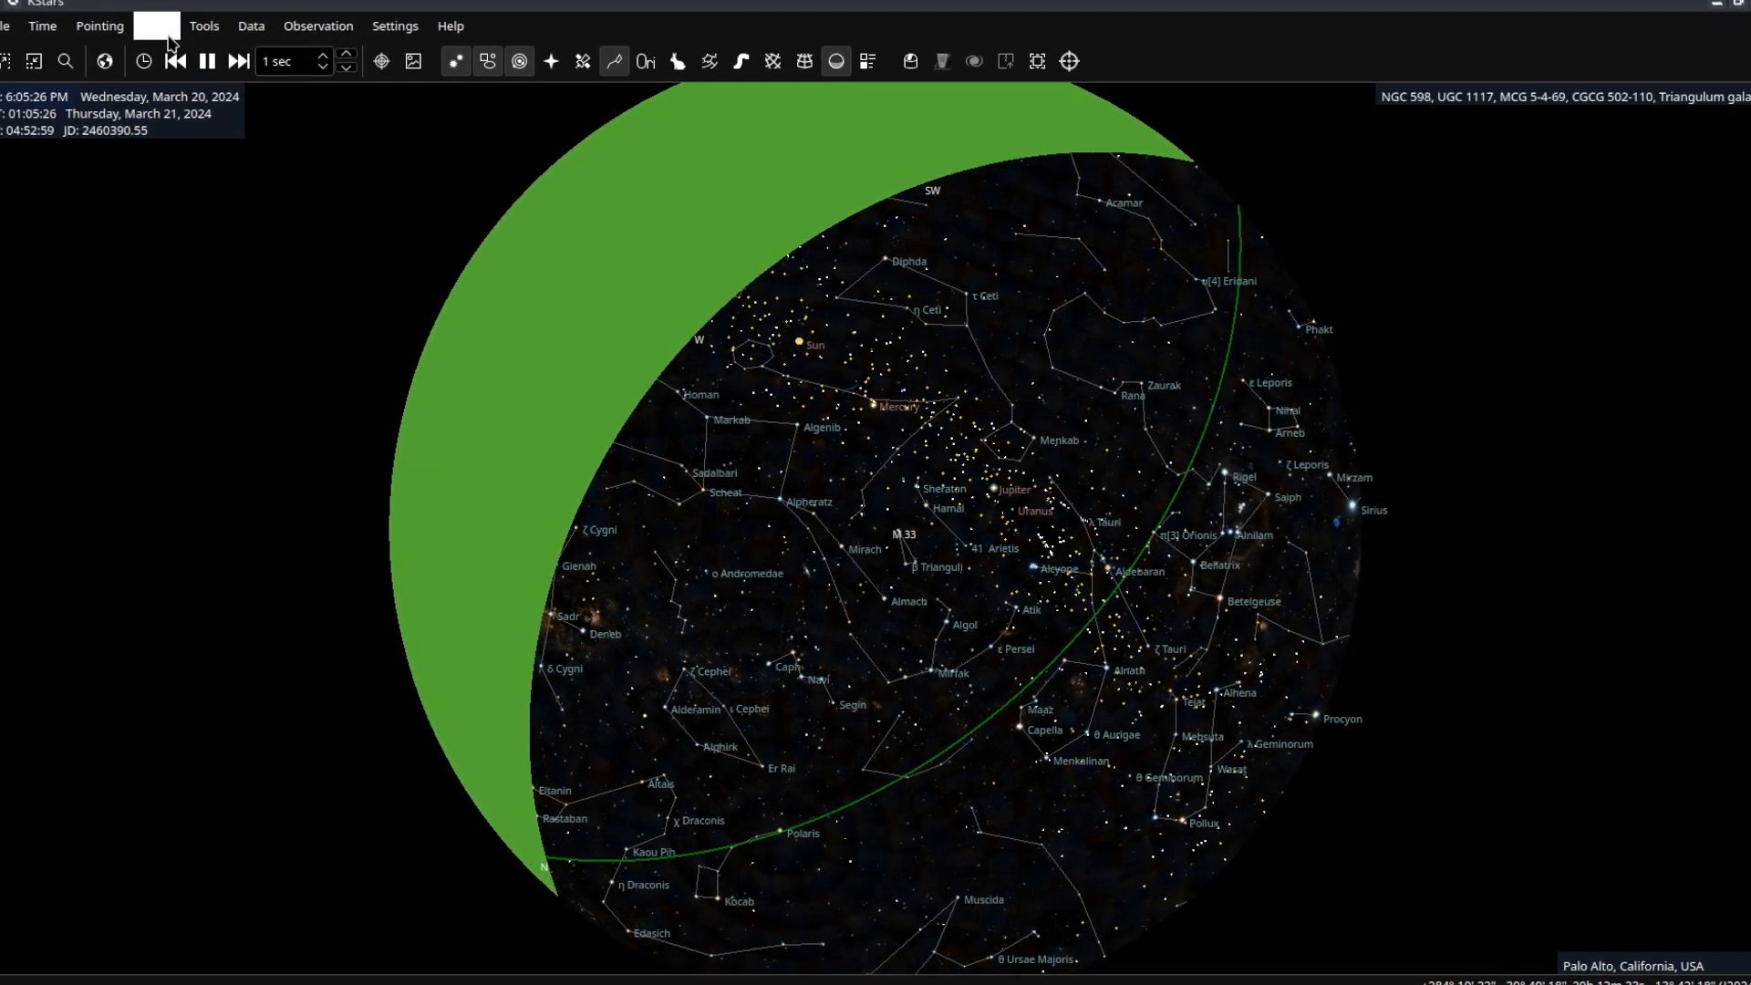
pyautogui.click(168, 36)
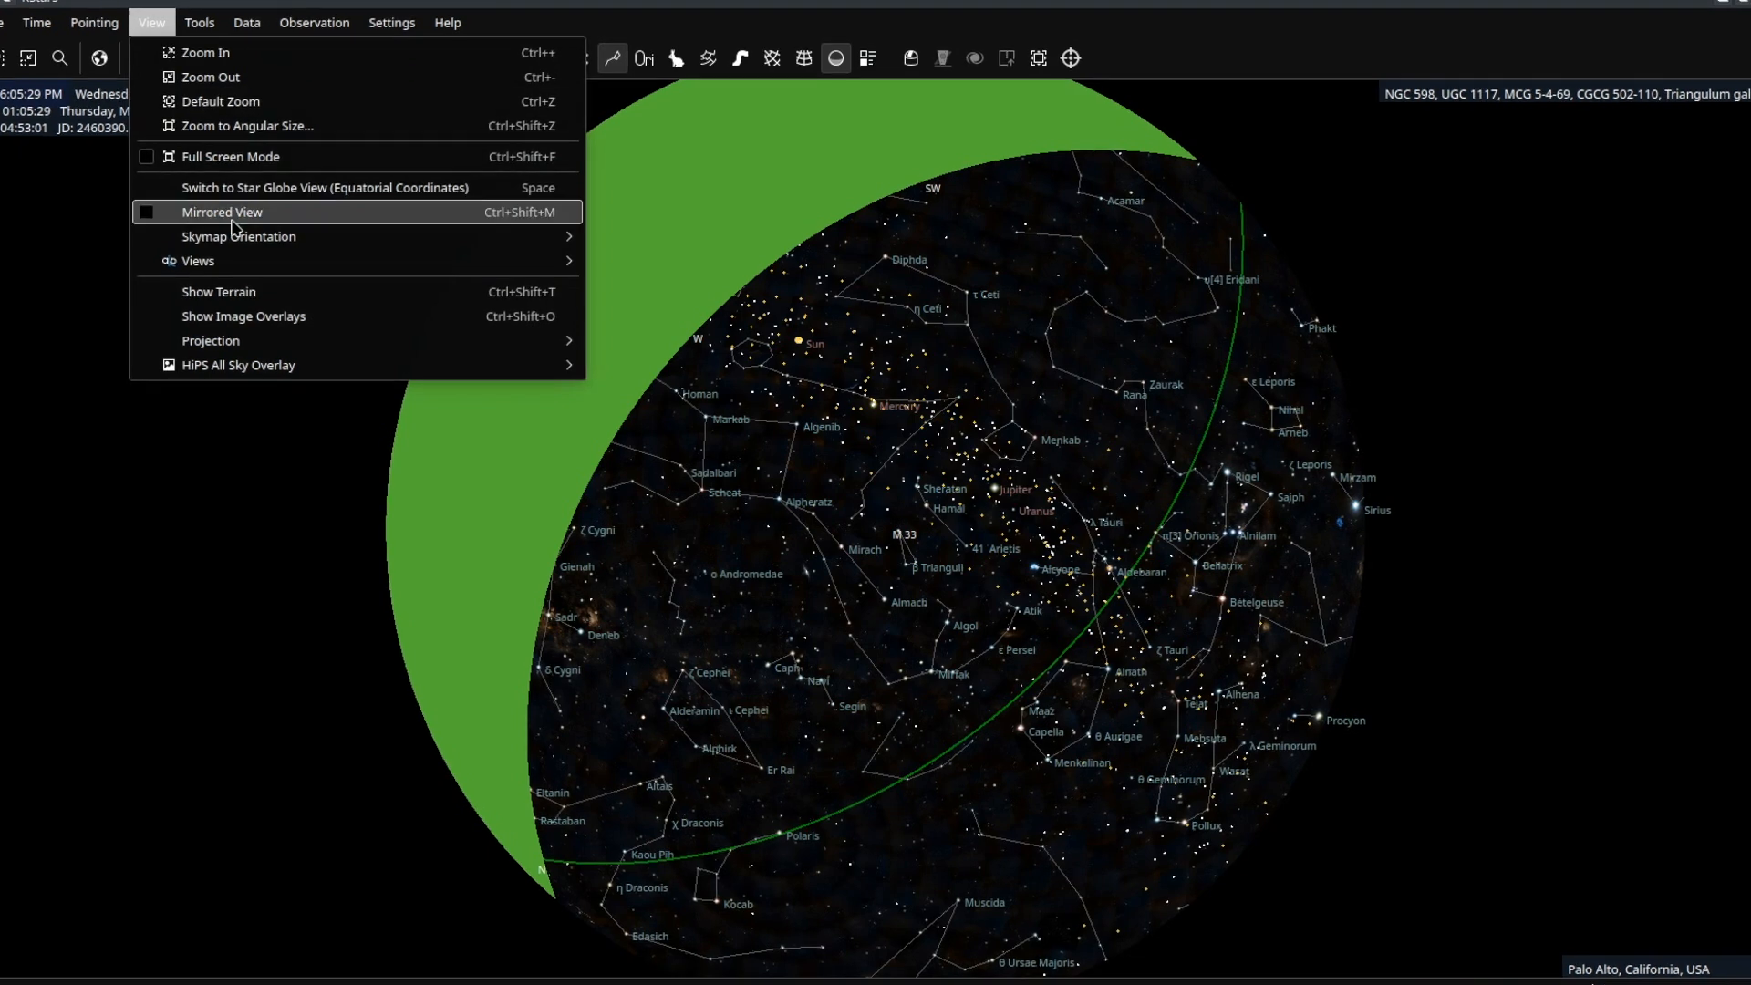
# In Edit Views, remove the Naked Eye, My Telescope and My Finder views, then start a new view.
pyautogui.moveTo(438, 261)
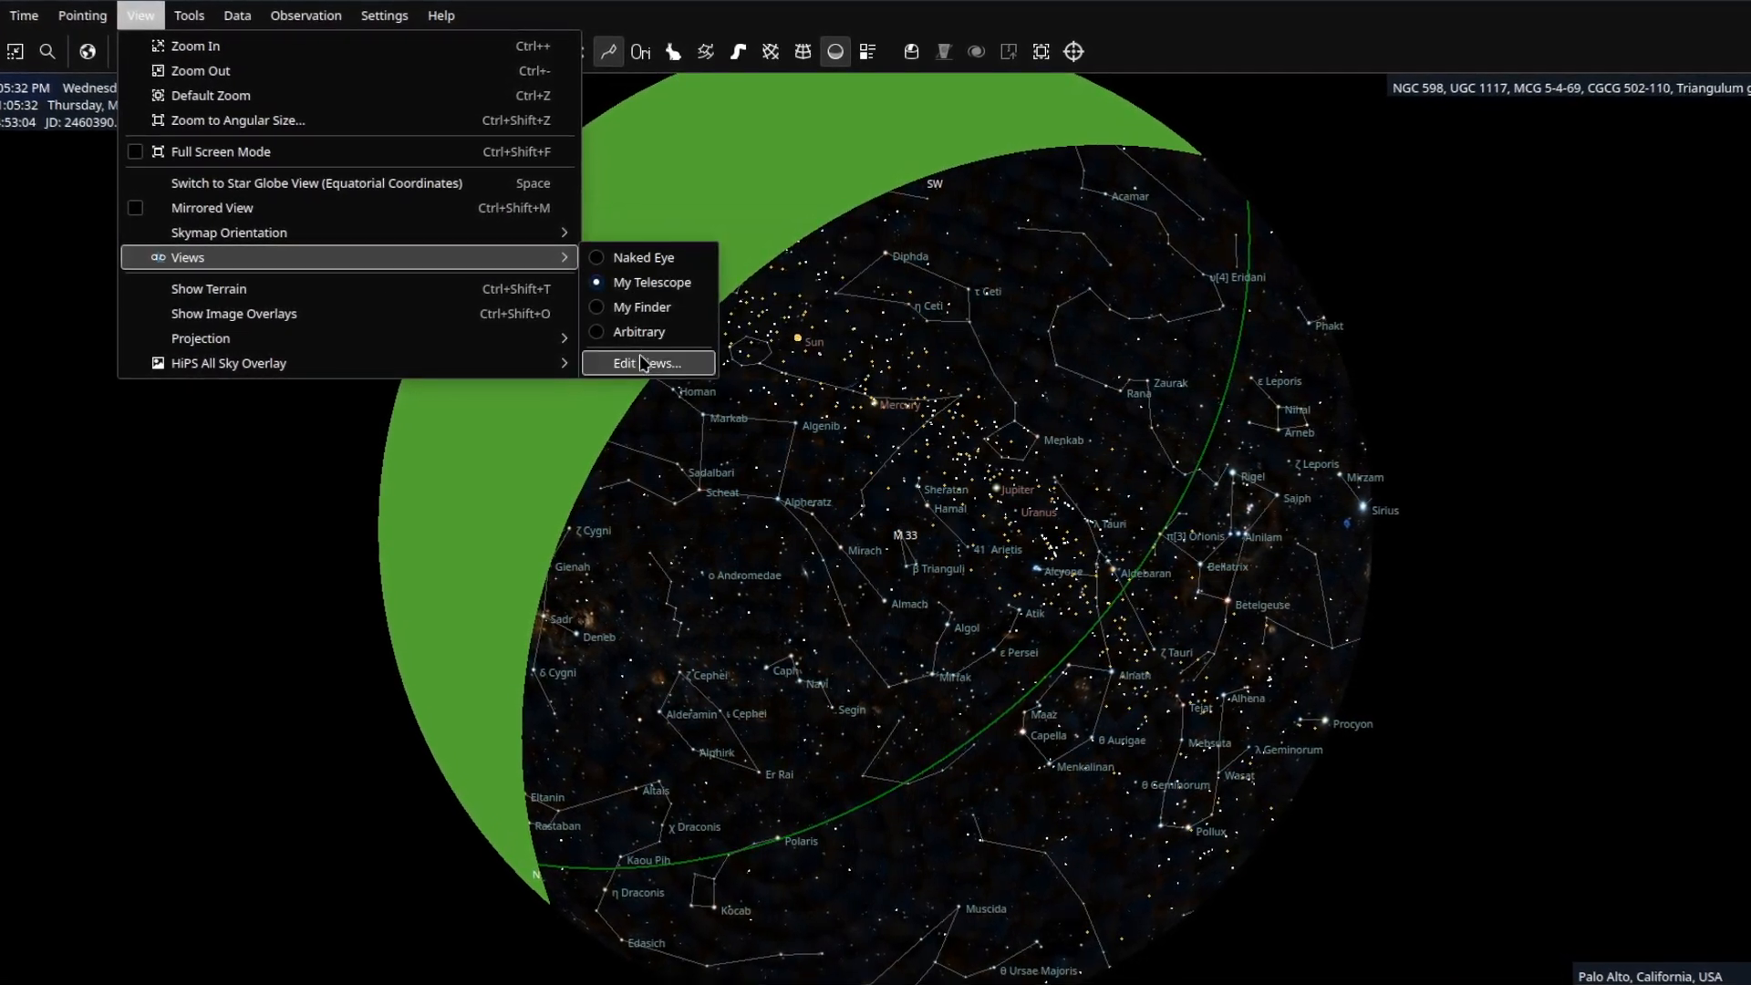
pyautogui.click(641, 363)
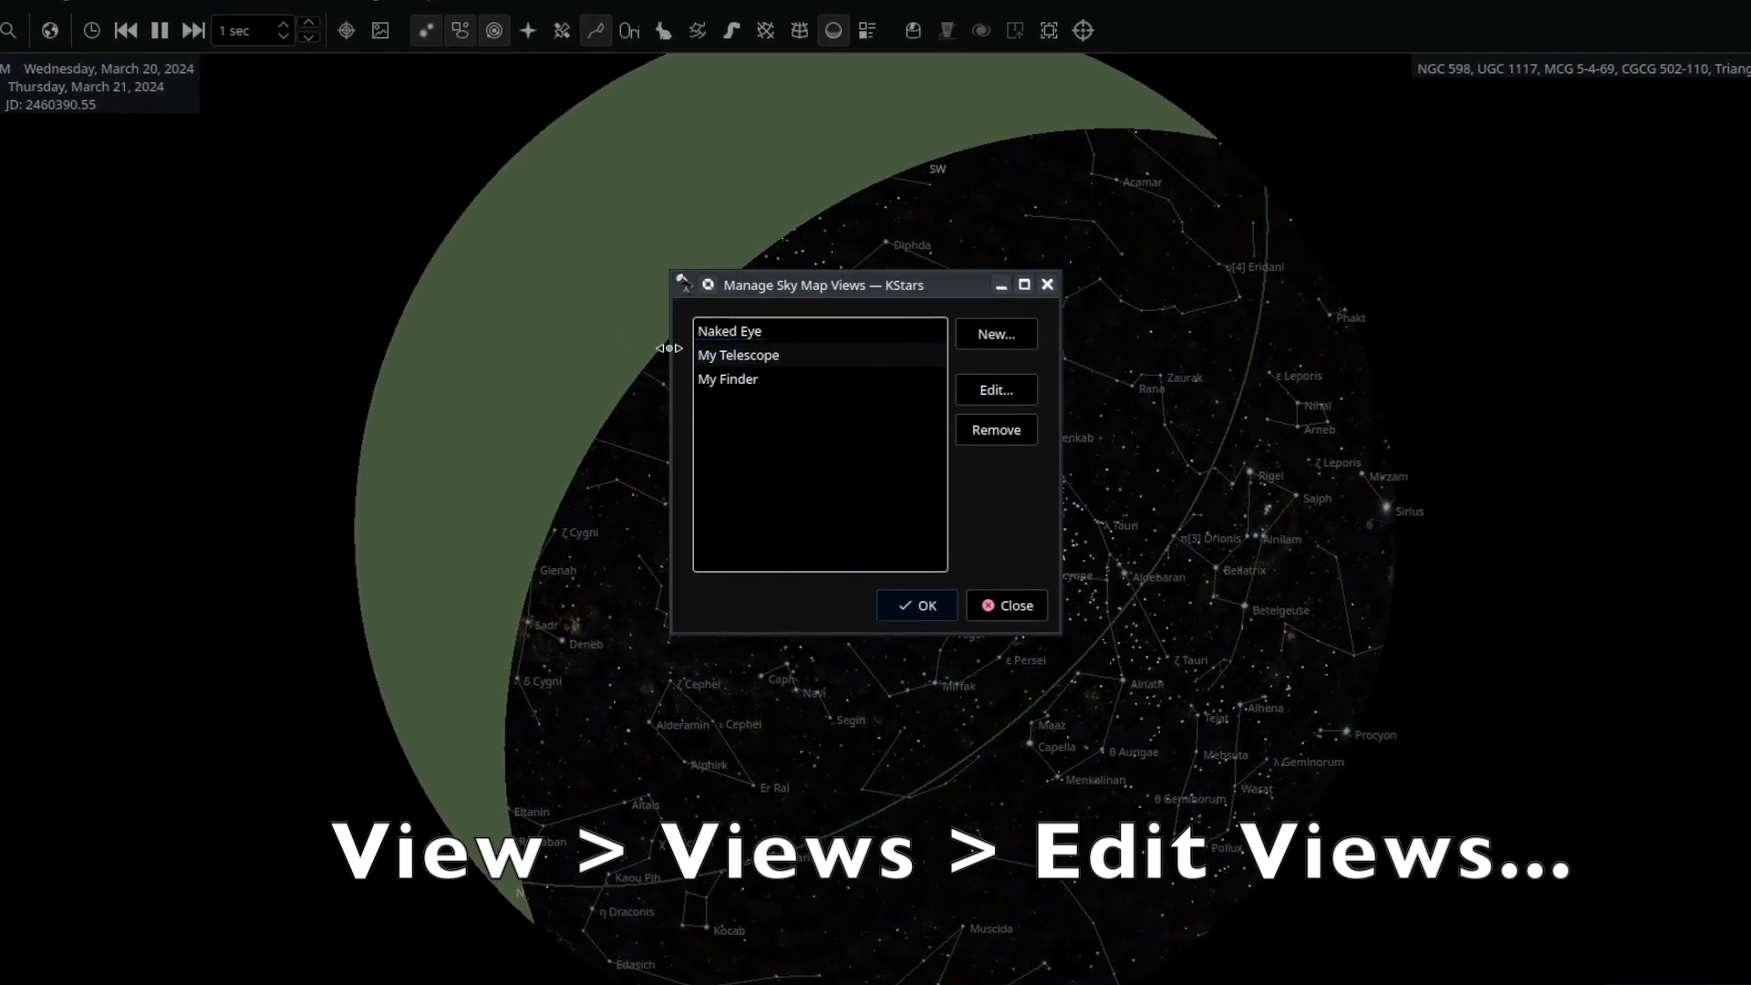
pyautogui.click(766, 340)
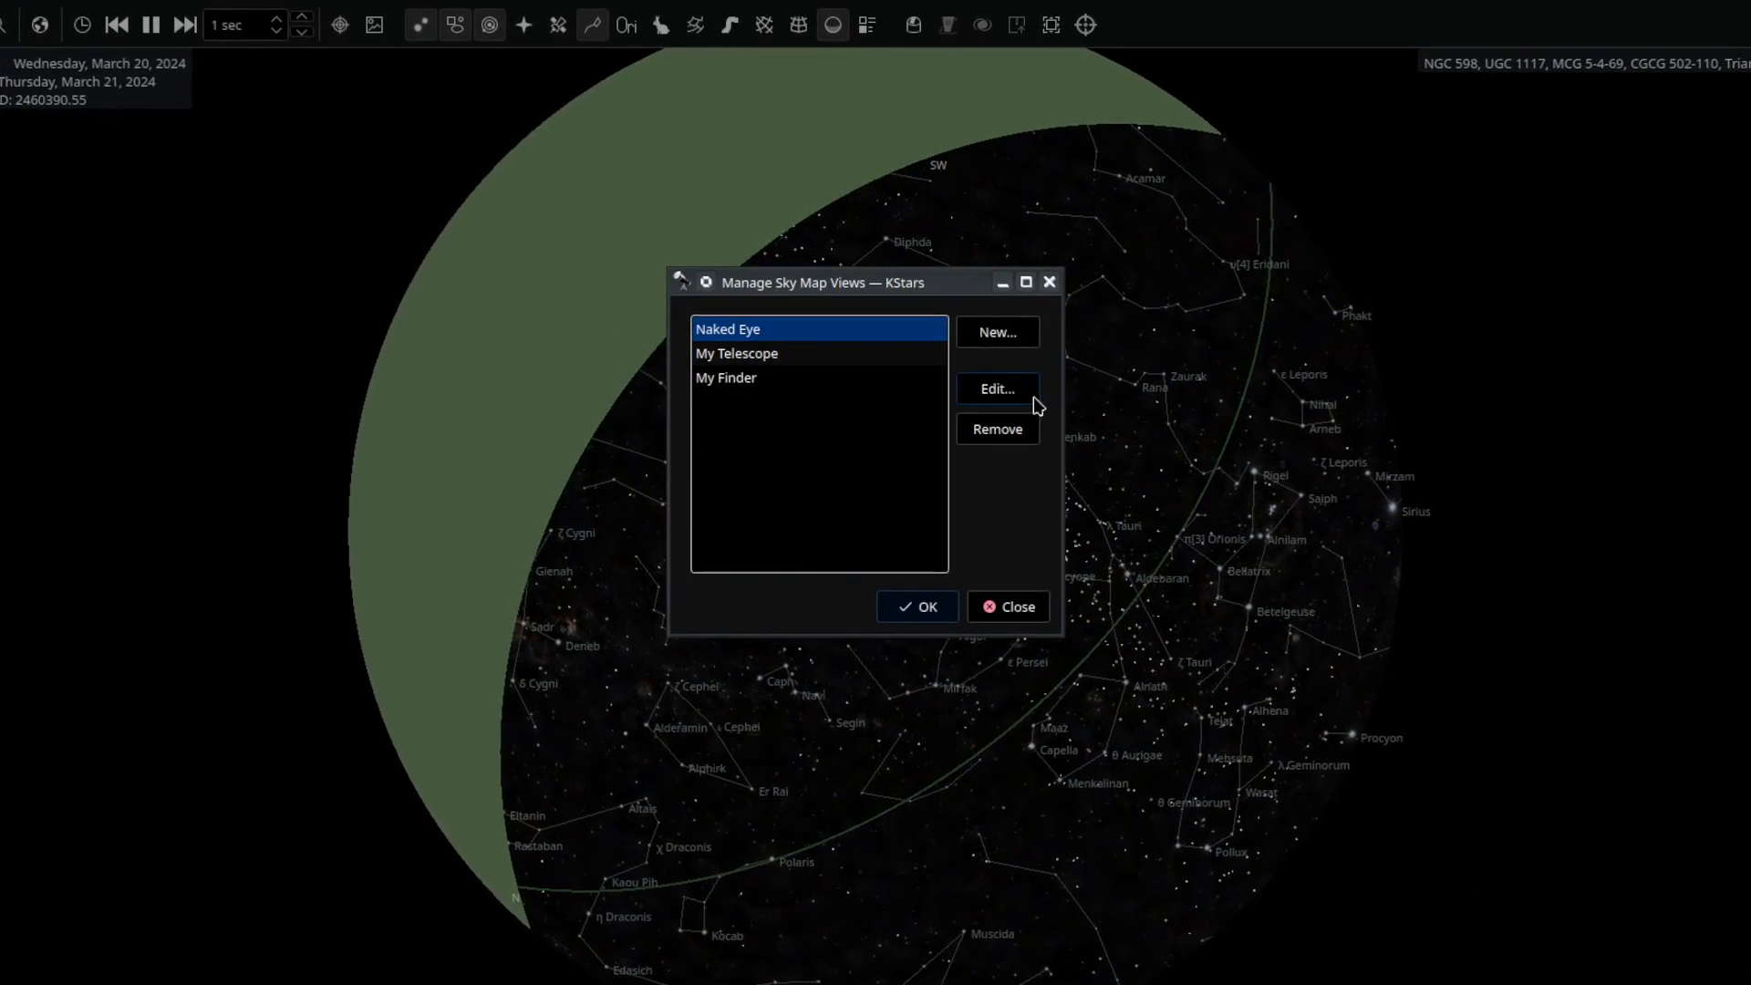
pyautogui.click(1031, 430)
pyautogui.click(1032, 430)
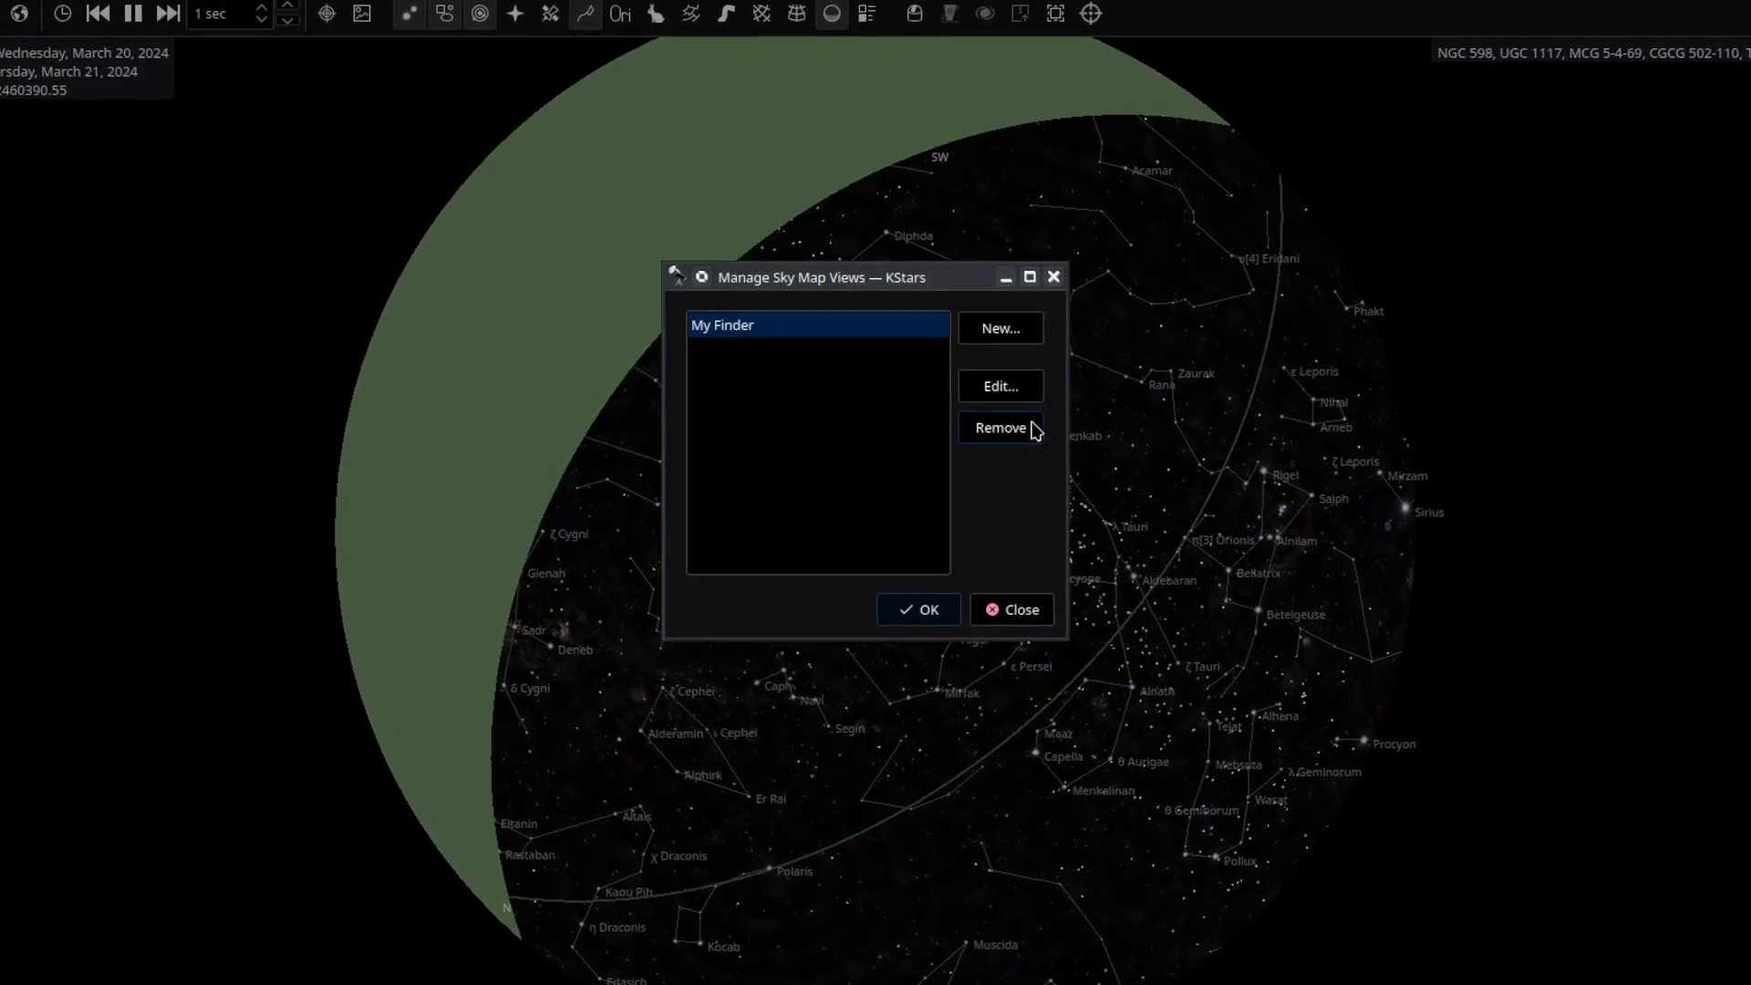
pyautogui.click(1034, 430)
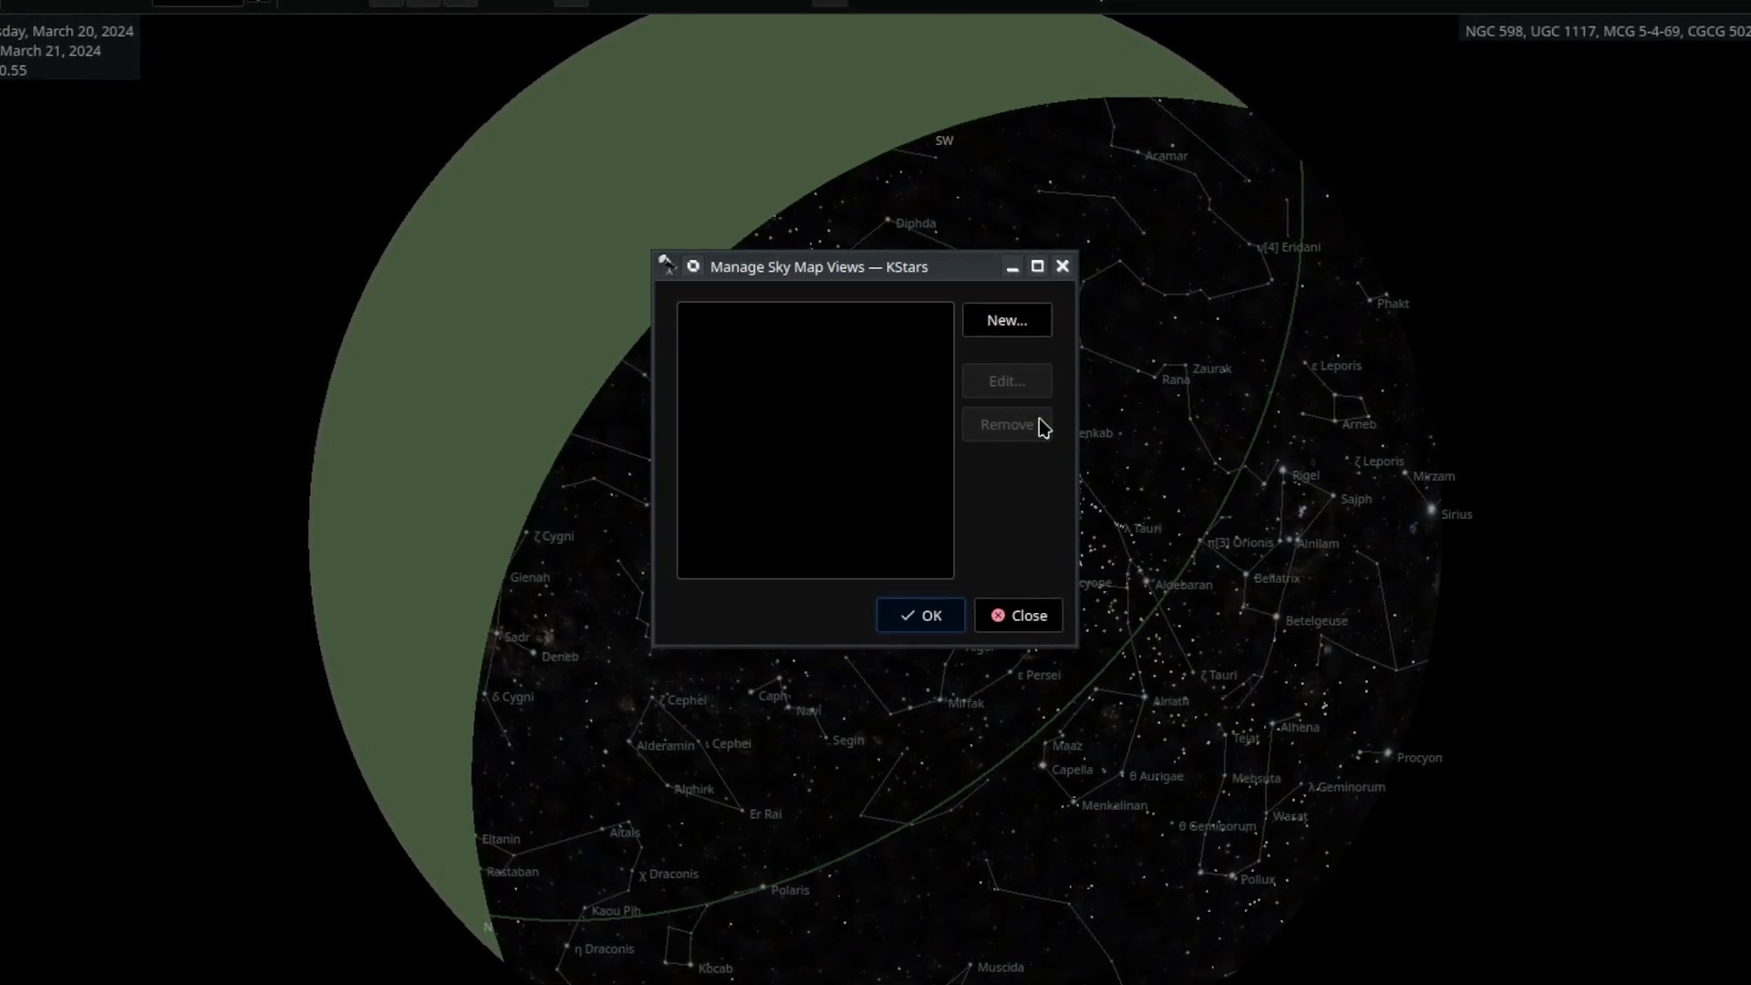
pyautogui.click(1014, 326)
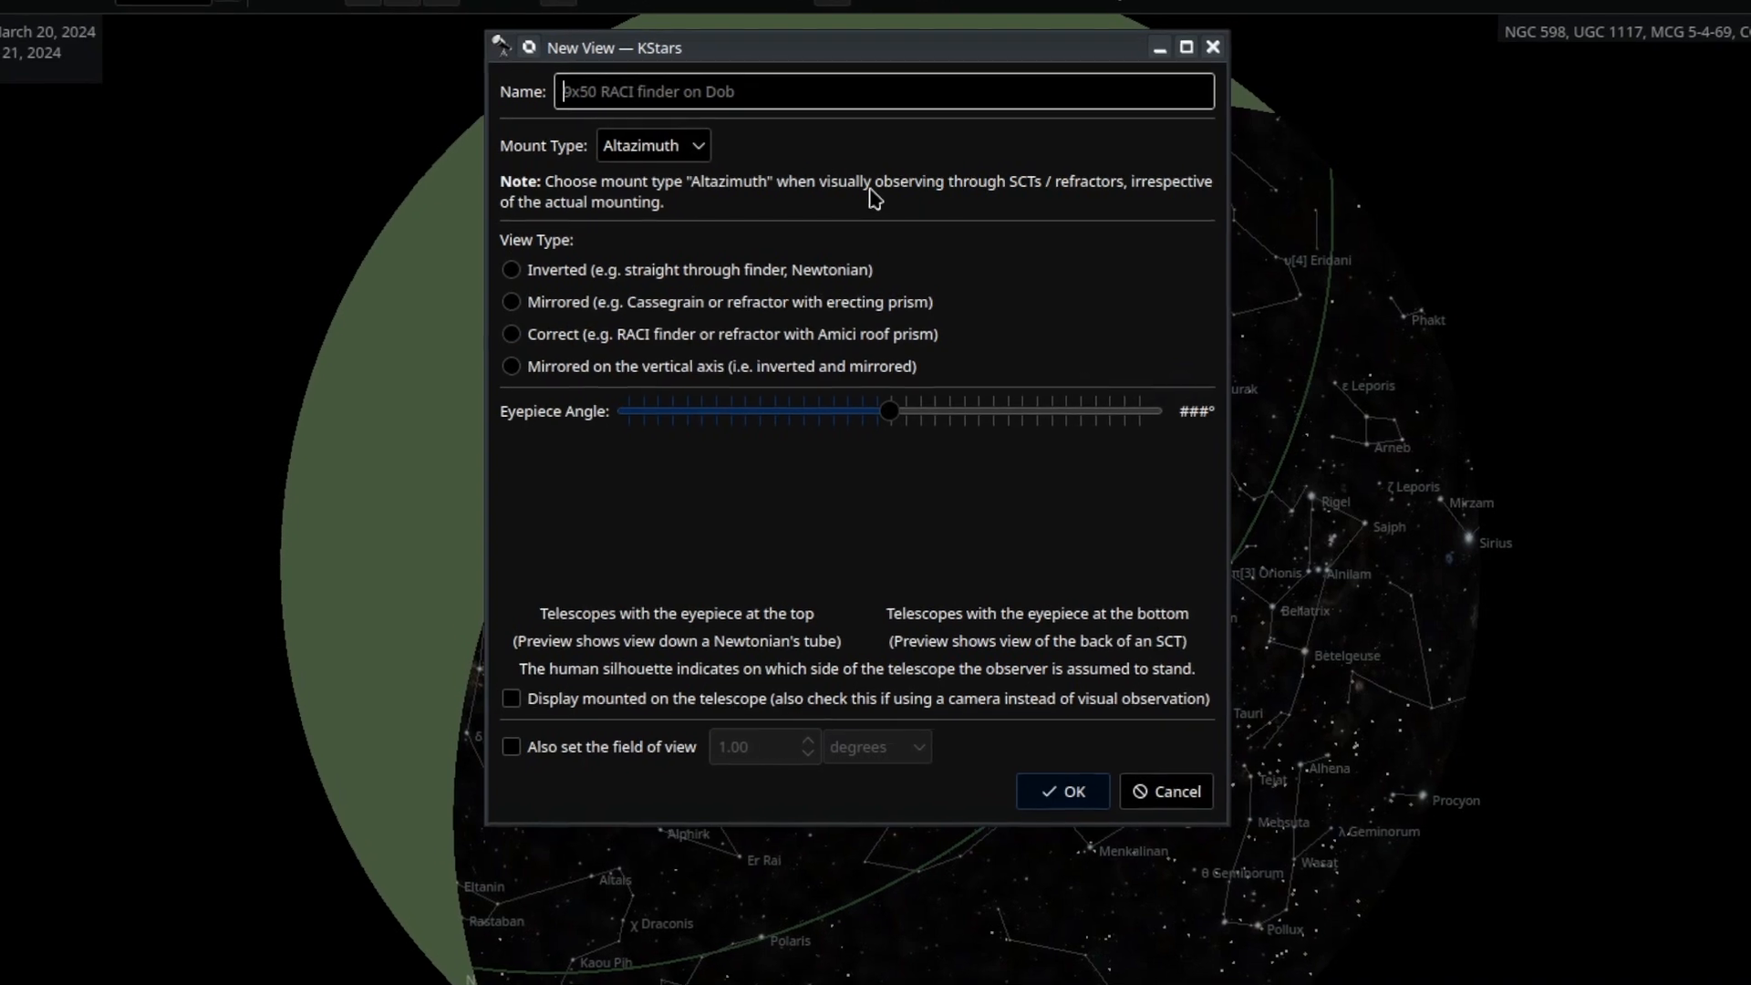
# Create a 'Naked Eye' view with Correct orientation and a 60-degree field of view.
pyautogui.write('Naked Eye')
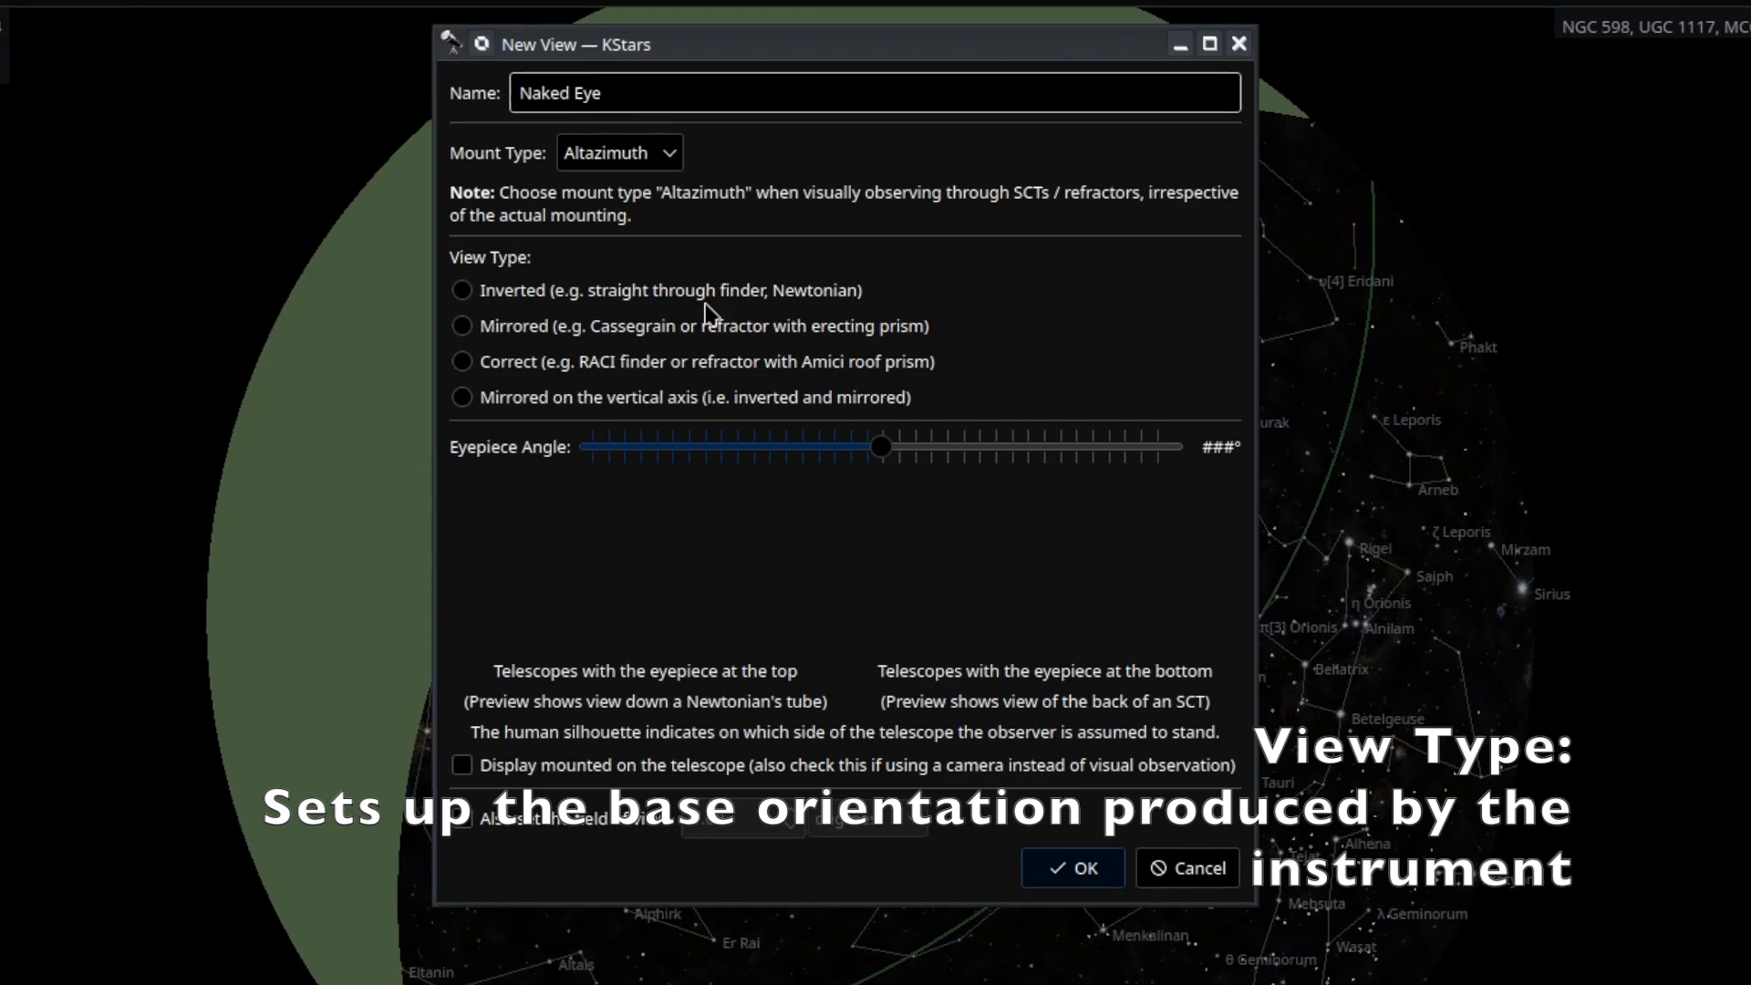
pyautogui.click(616, 376)
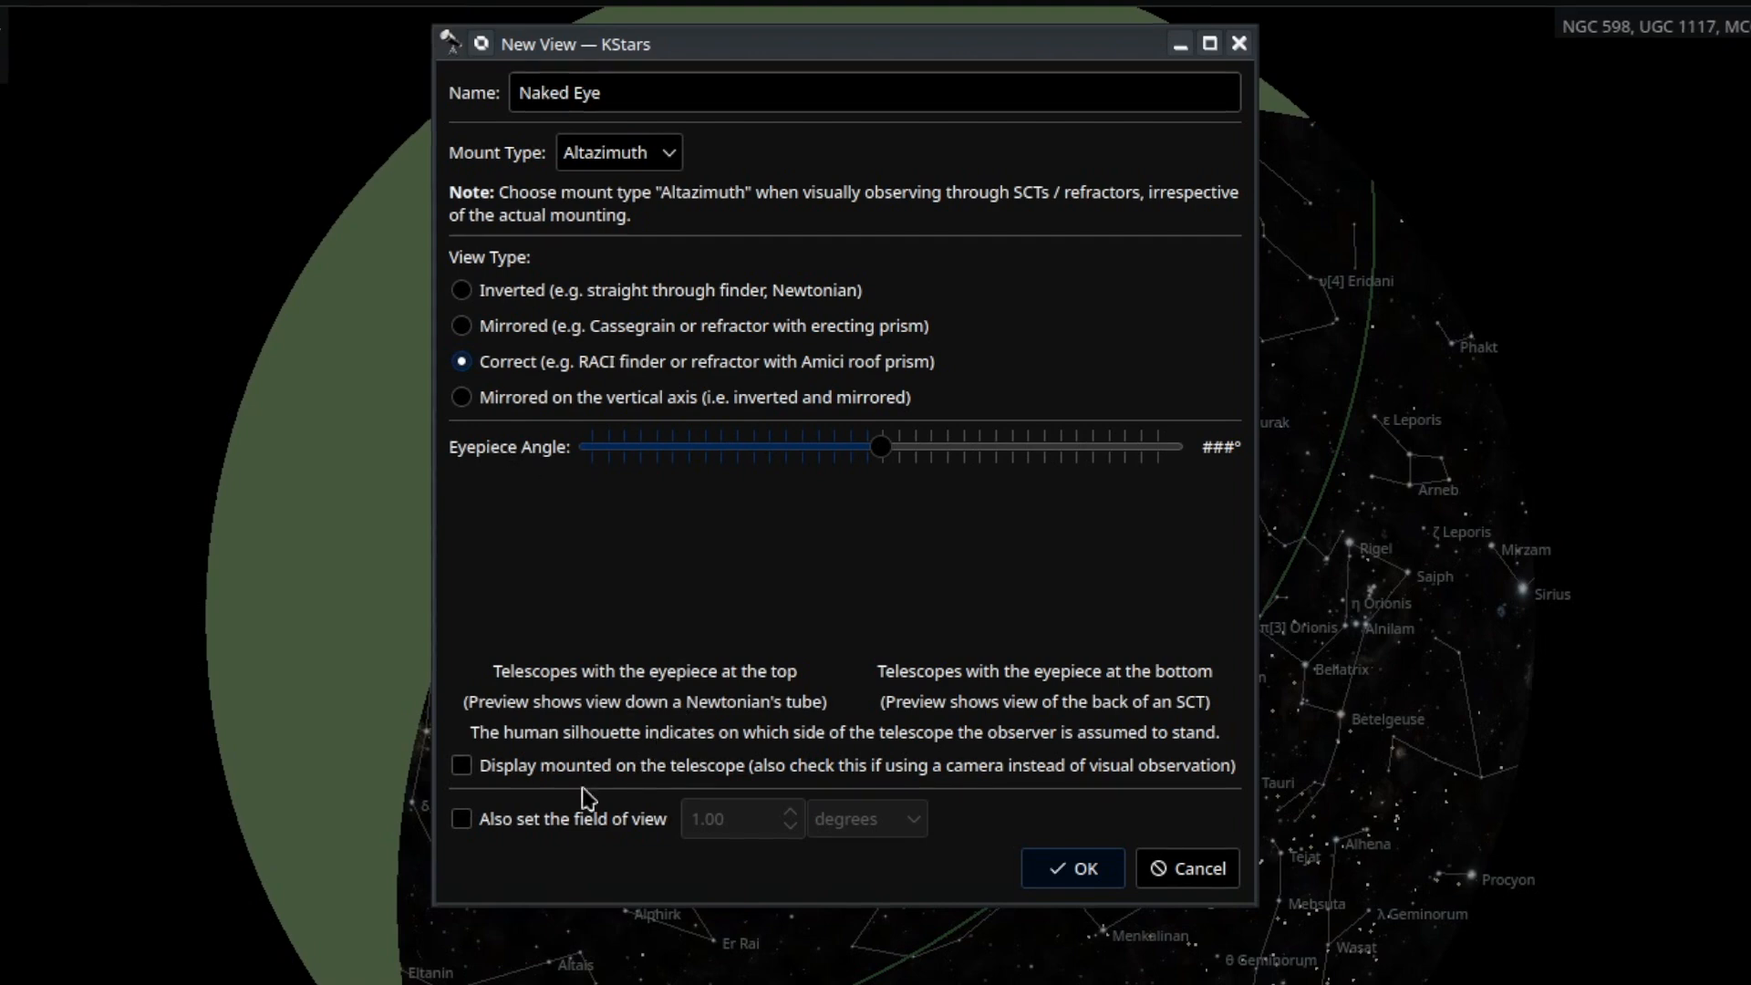
pyautogui.click(553, 823)
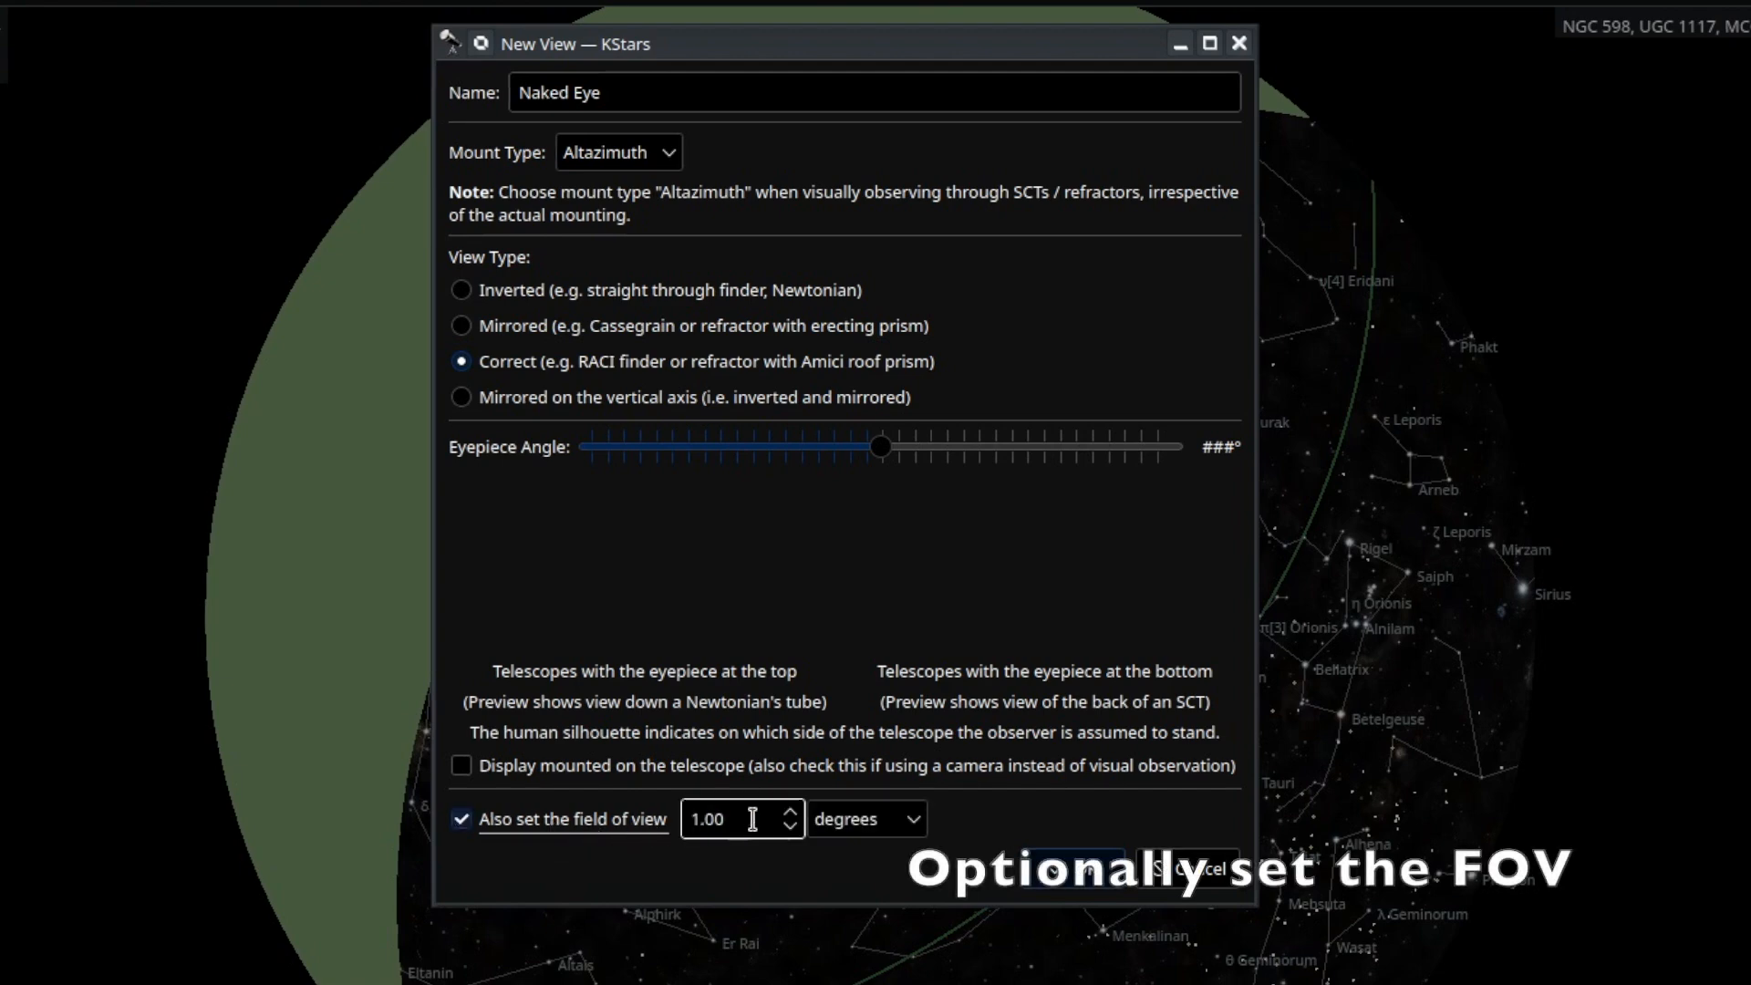
pyautogui.moveTo(754, 819); pyautogui.dragTo(673, 793)
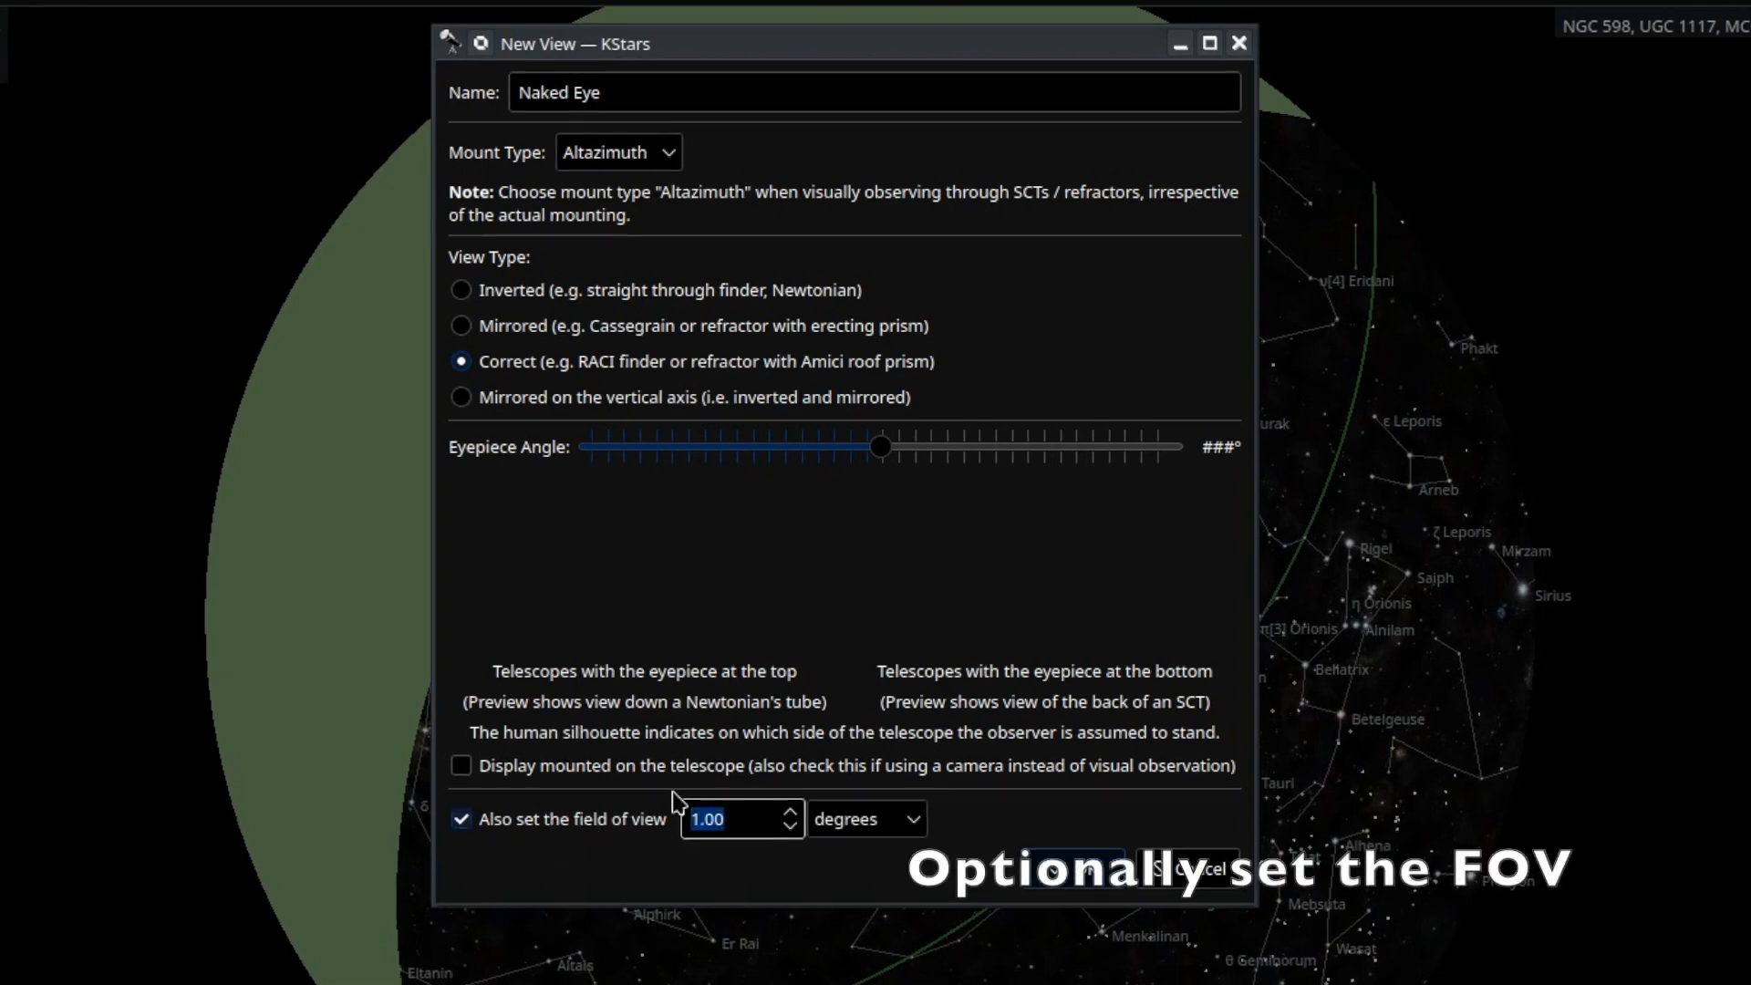
pyautogui.write('60')
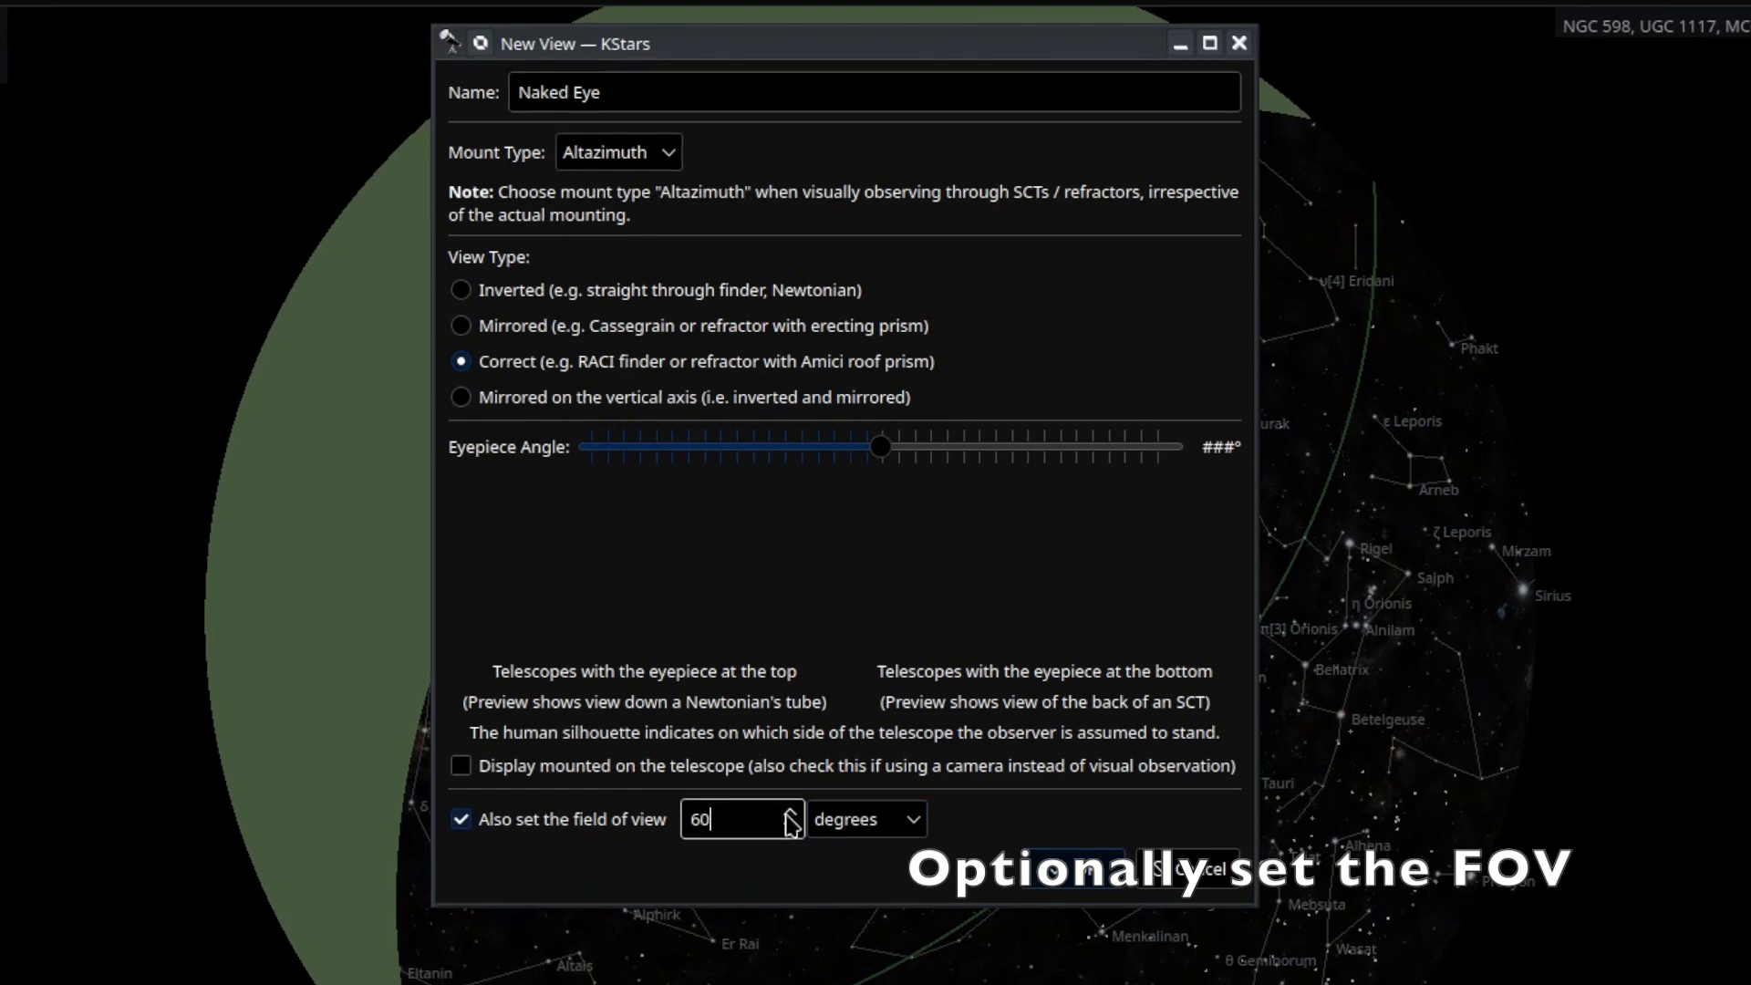
pyautogui.click(1053, 871)
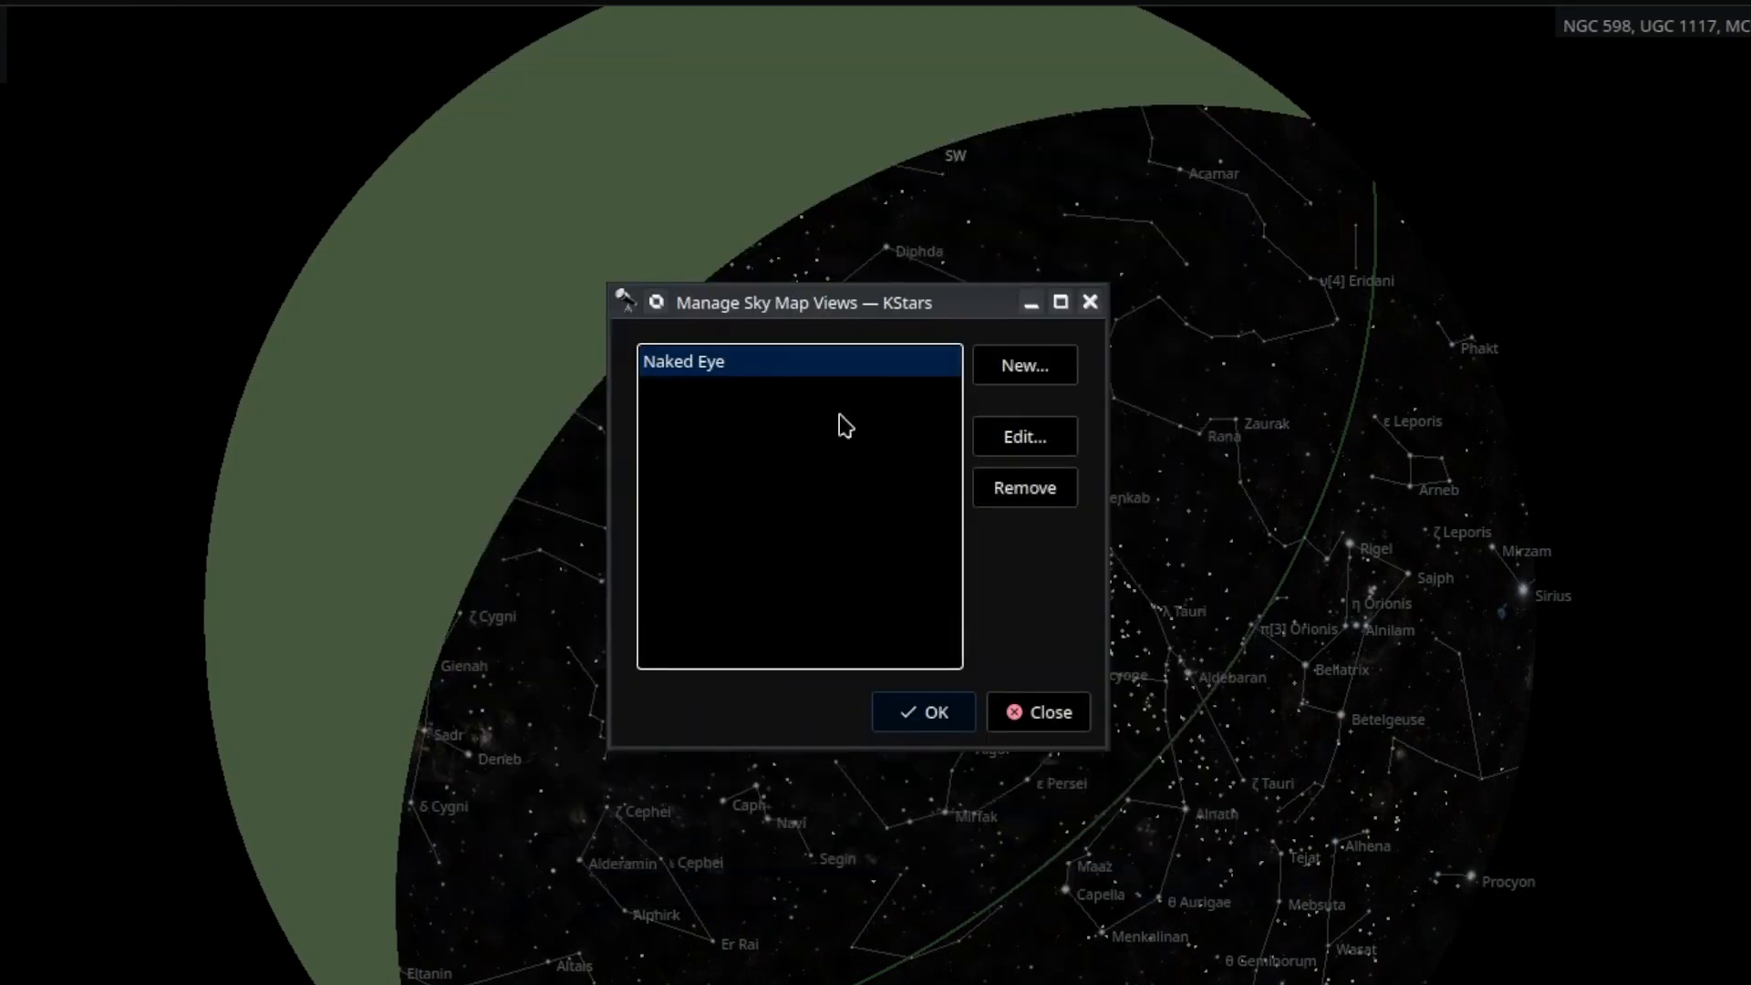
# Add a '9x50 Finder' view with Inverted orientation and a 5-degree field of view.
pyautogui.click(1069, 368)
pyautogui.write('9x50 Finder')
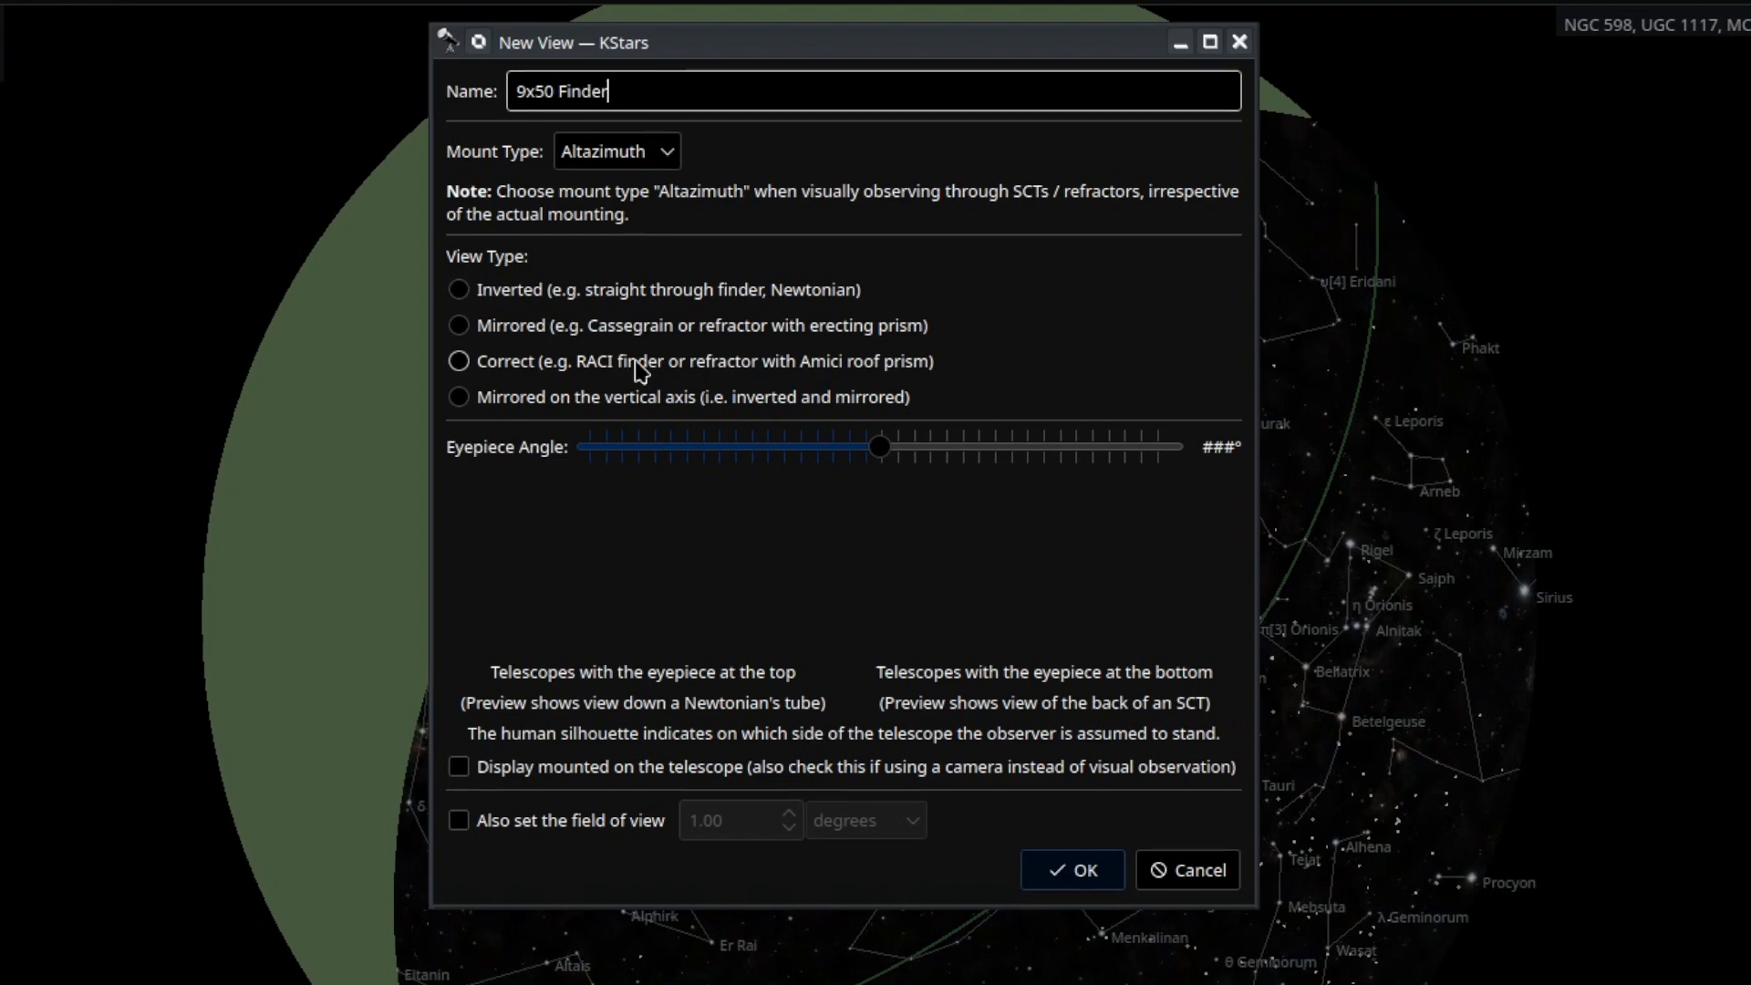
pyautogui.click(491, 297)
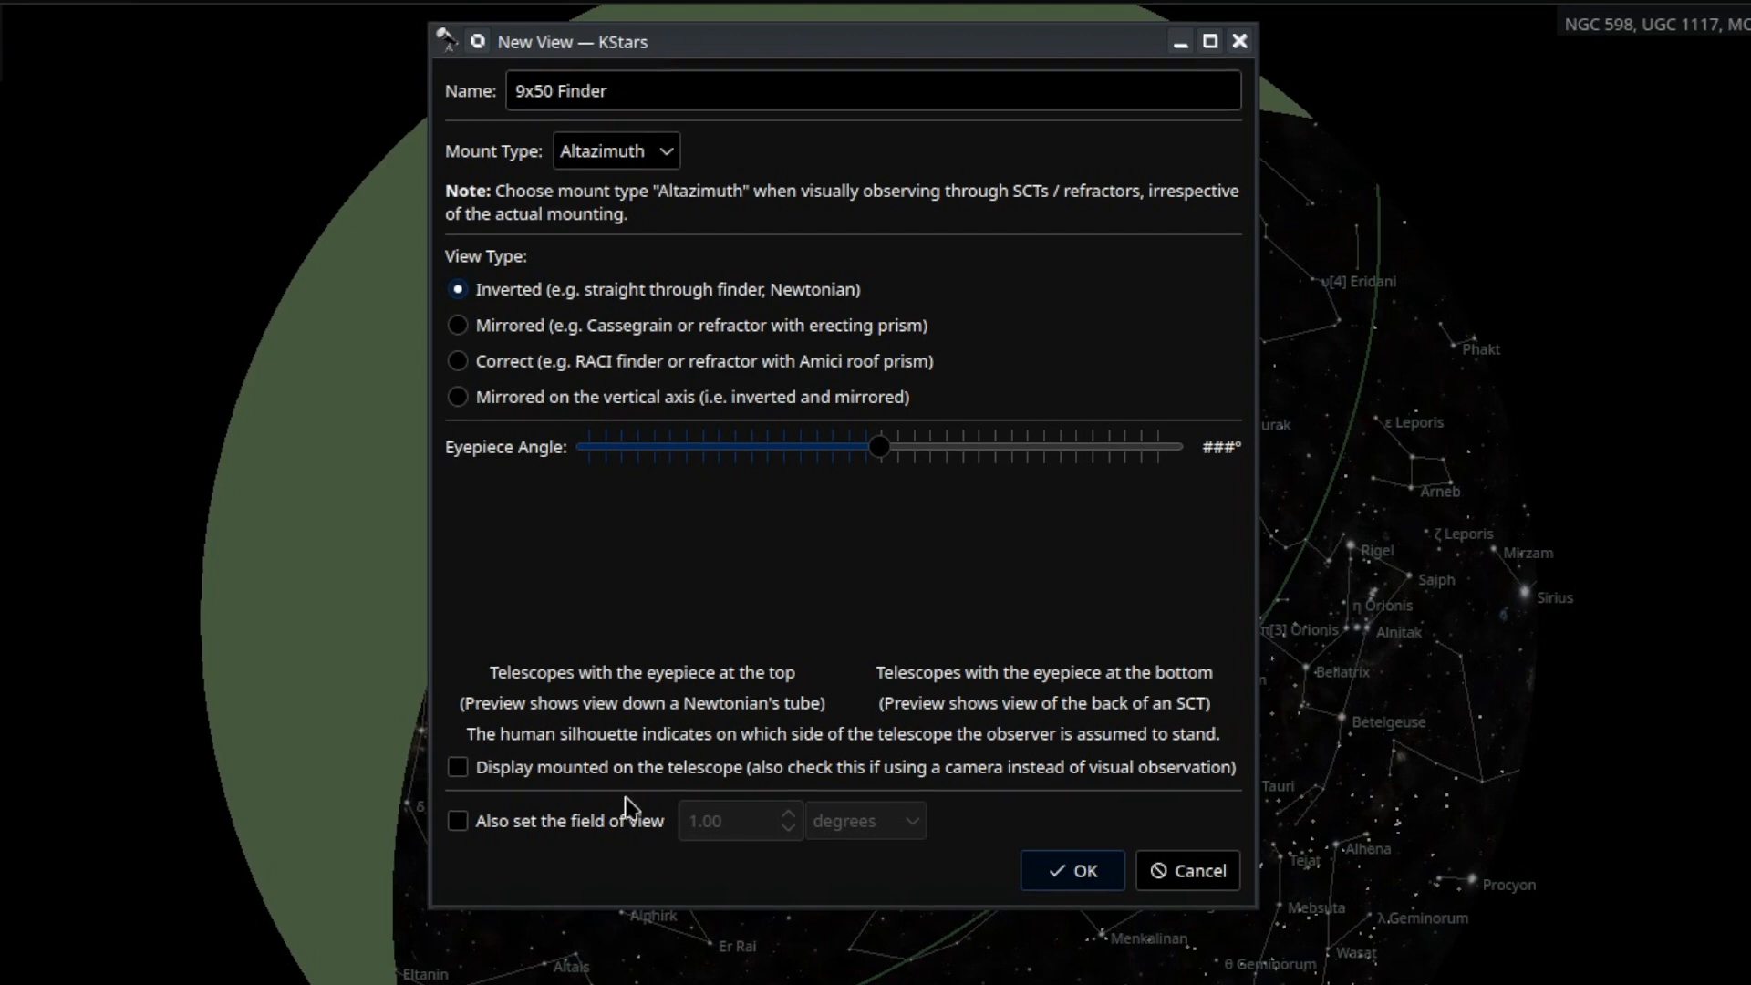
pyautogui.click(617, 827)
pyautogui.moveTo(730, 821); pyautogui.dragTo(717, 821)
pyautogui.doubleClick(708, 809)
pyautogui.write('5')
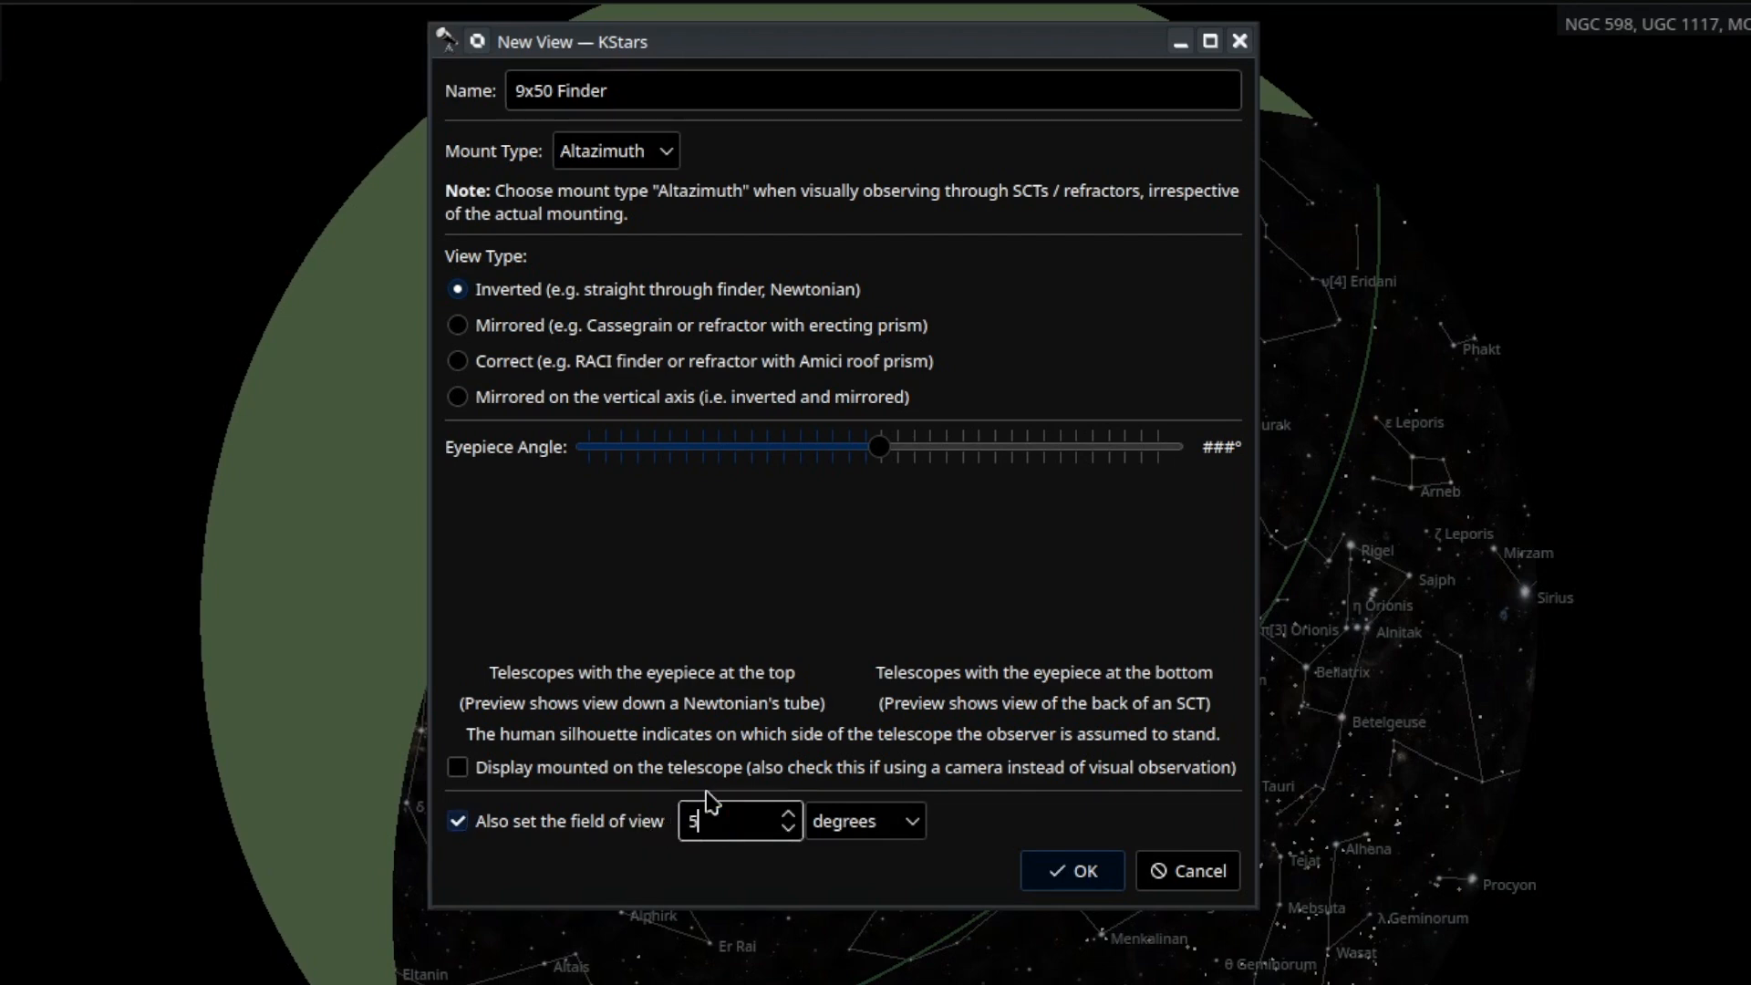
pyautogui.click(1065, 872)
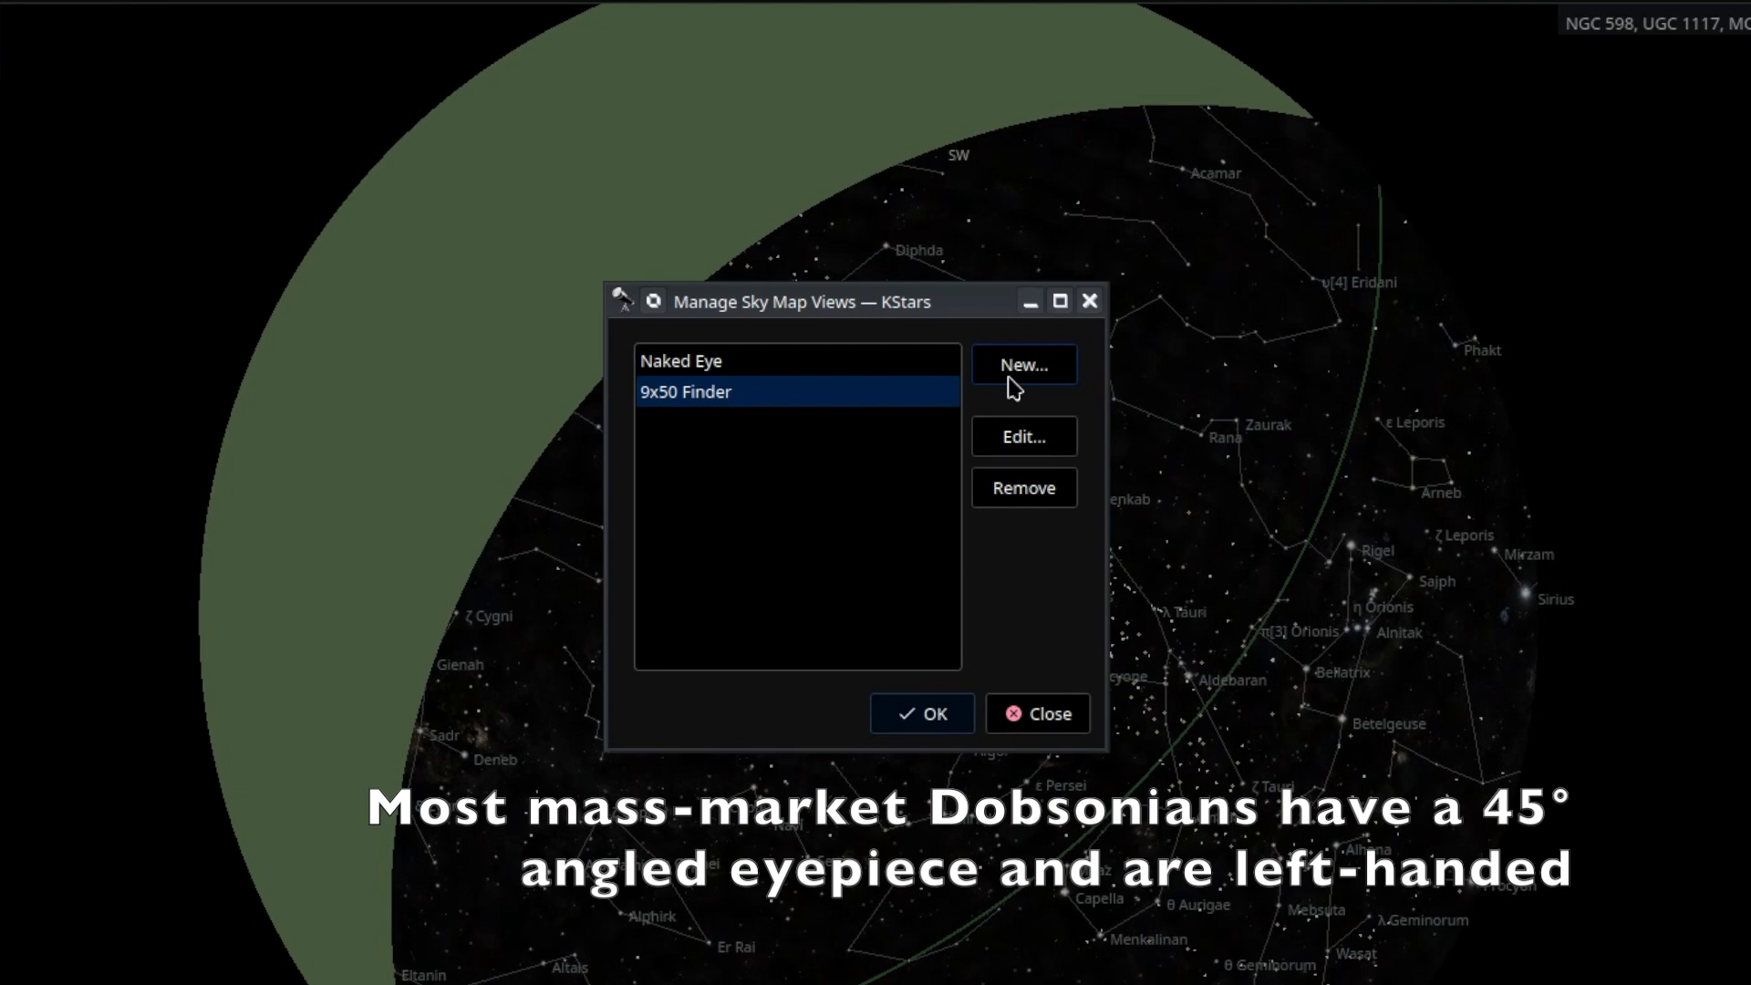
# Start a new view named 'My Dobsonian' with the Inverted view type.
pyautogui.click(1014, 373)
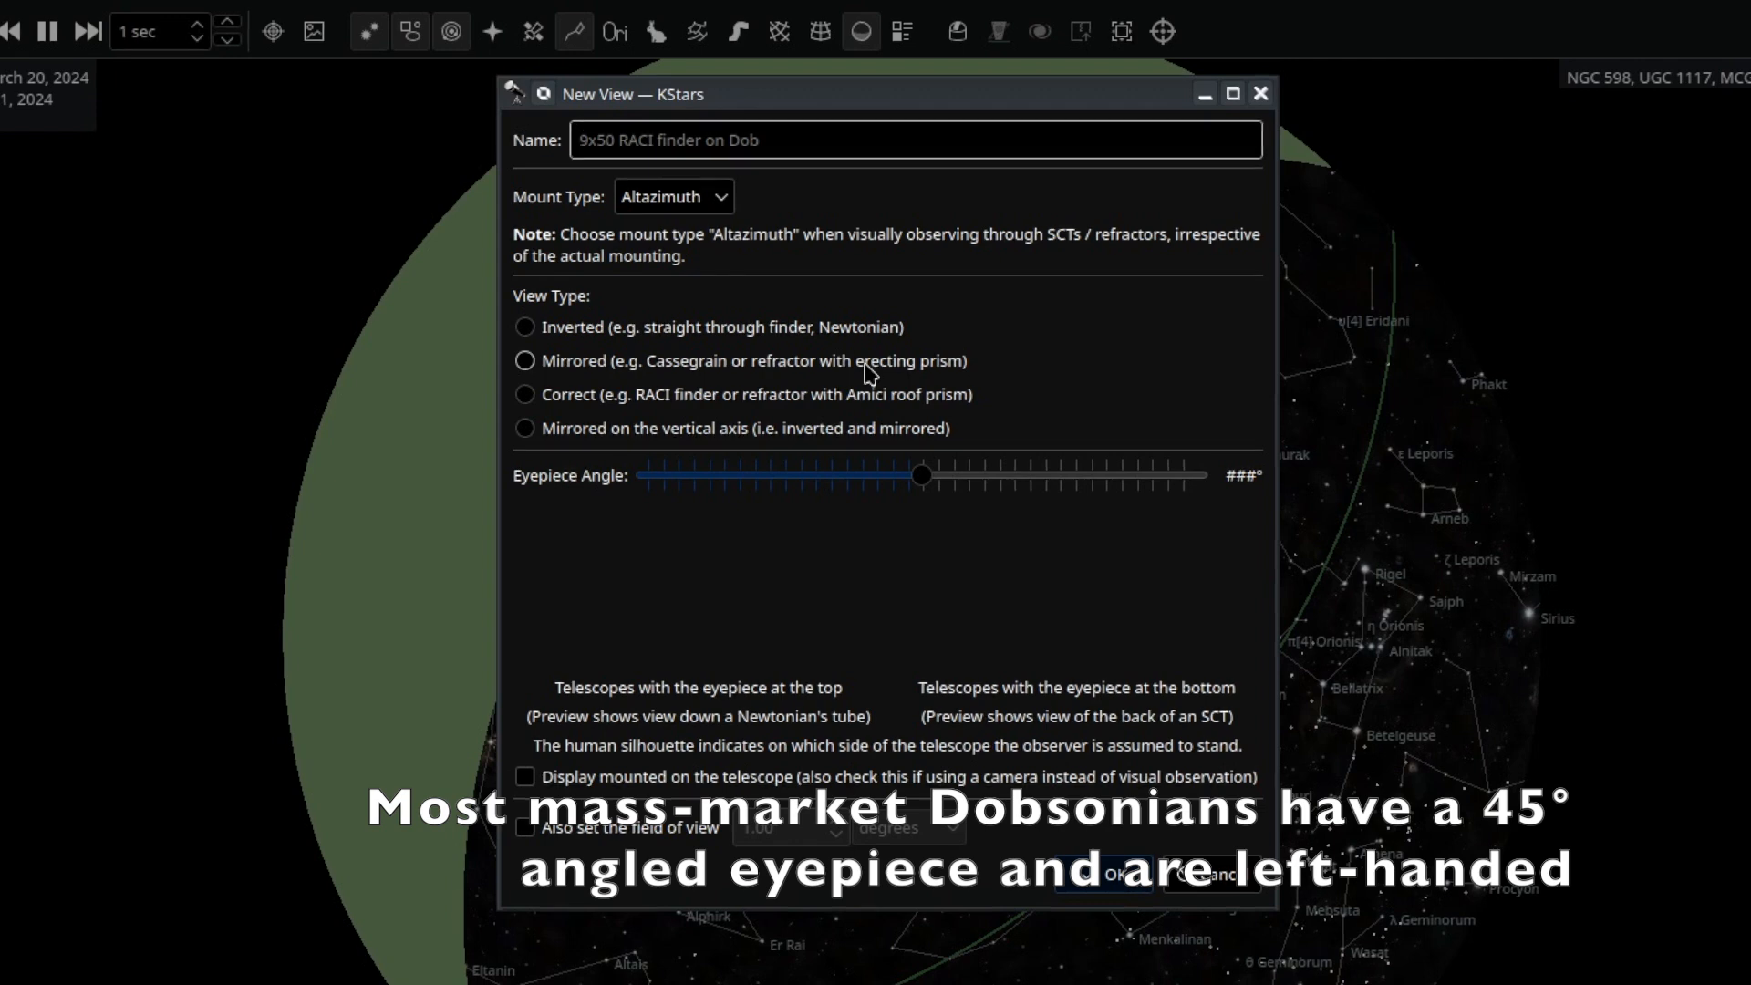
pyautogui.write('My ')
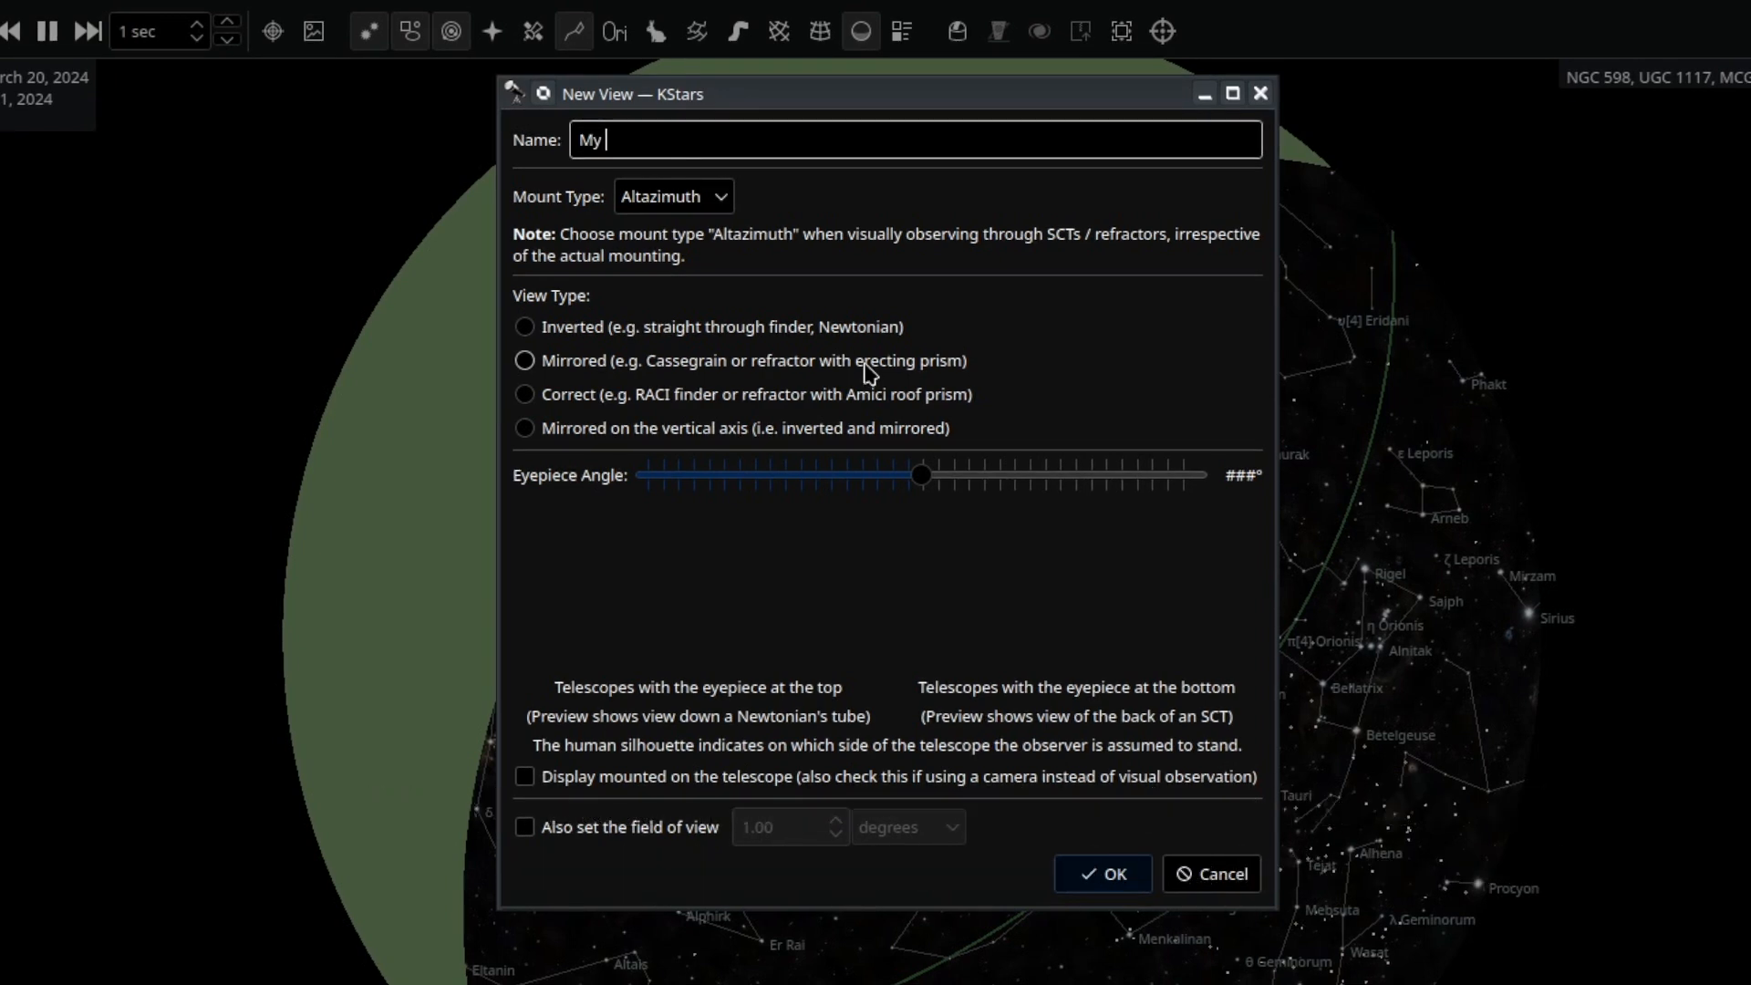
pyautogui.write('Dobsonian')
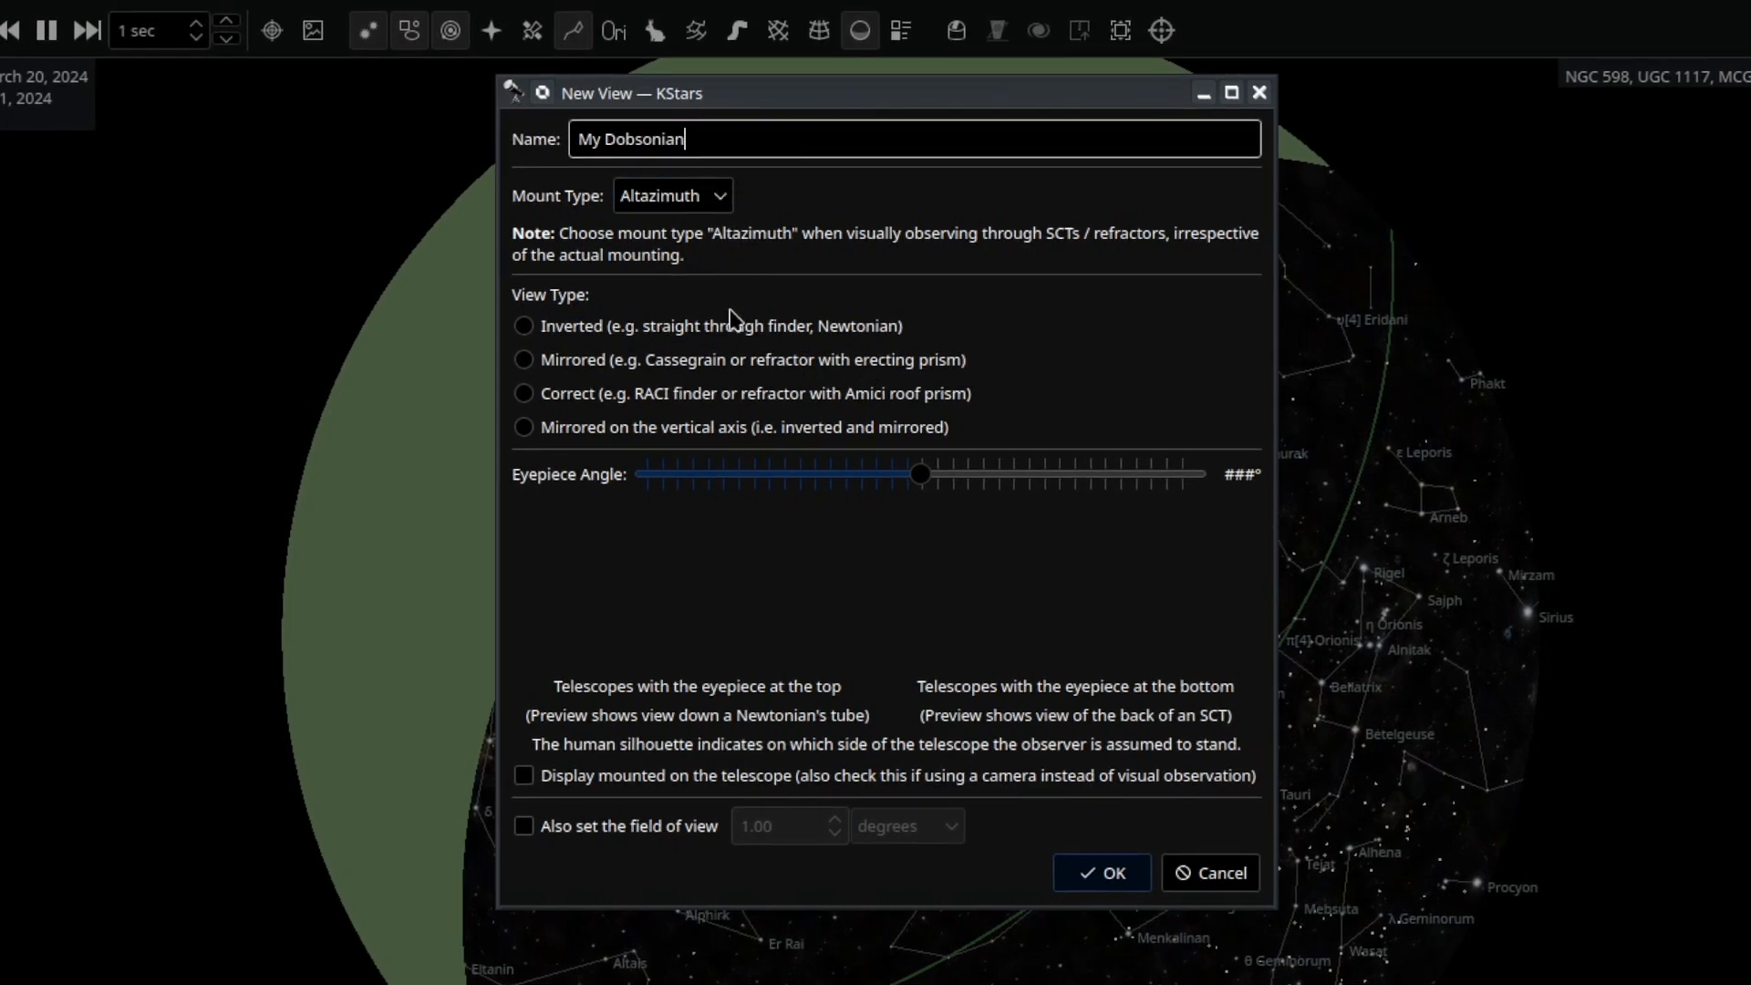
pyautogui.click(680, 335)
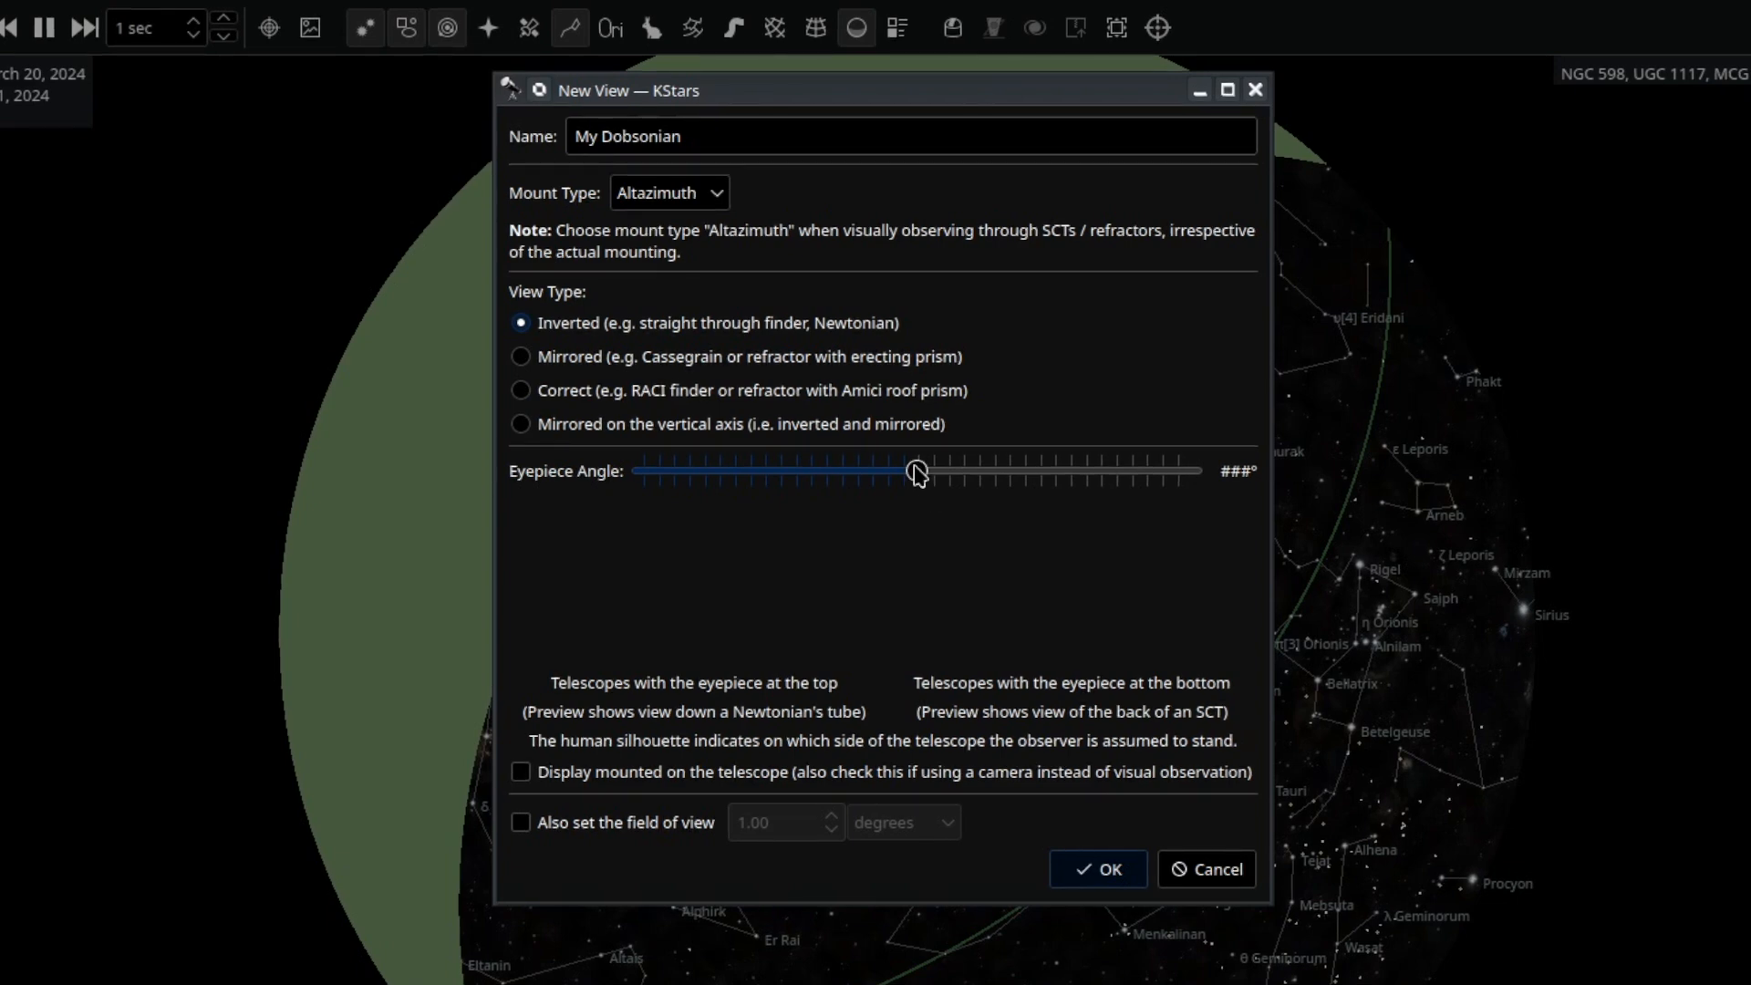
# Set the My Dobsonian eyepiece angle to 45° and field of view to 1.00 degrees, then save.
pyautogui.moveTo(915, 470); pyautogui.dragTo(969, 486)
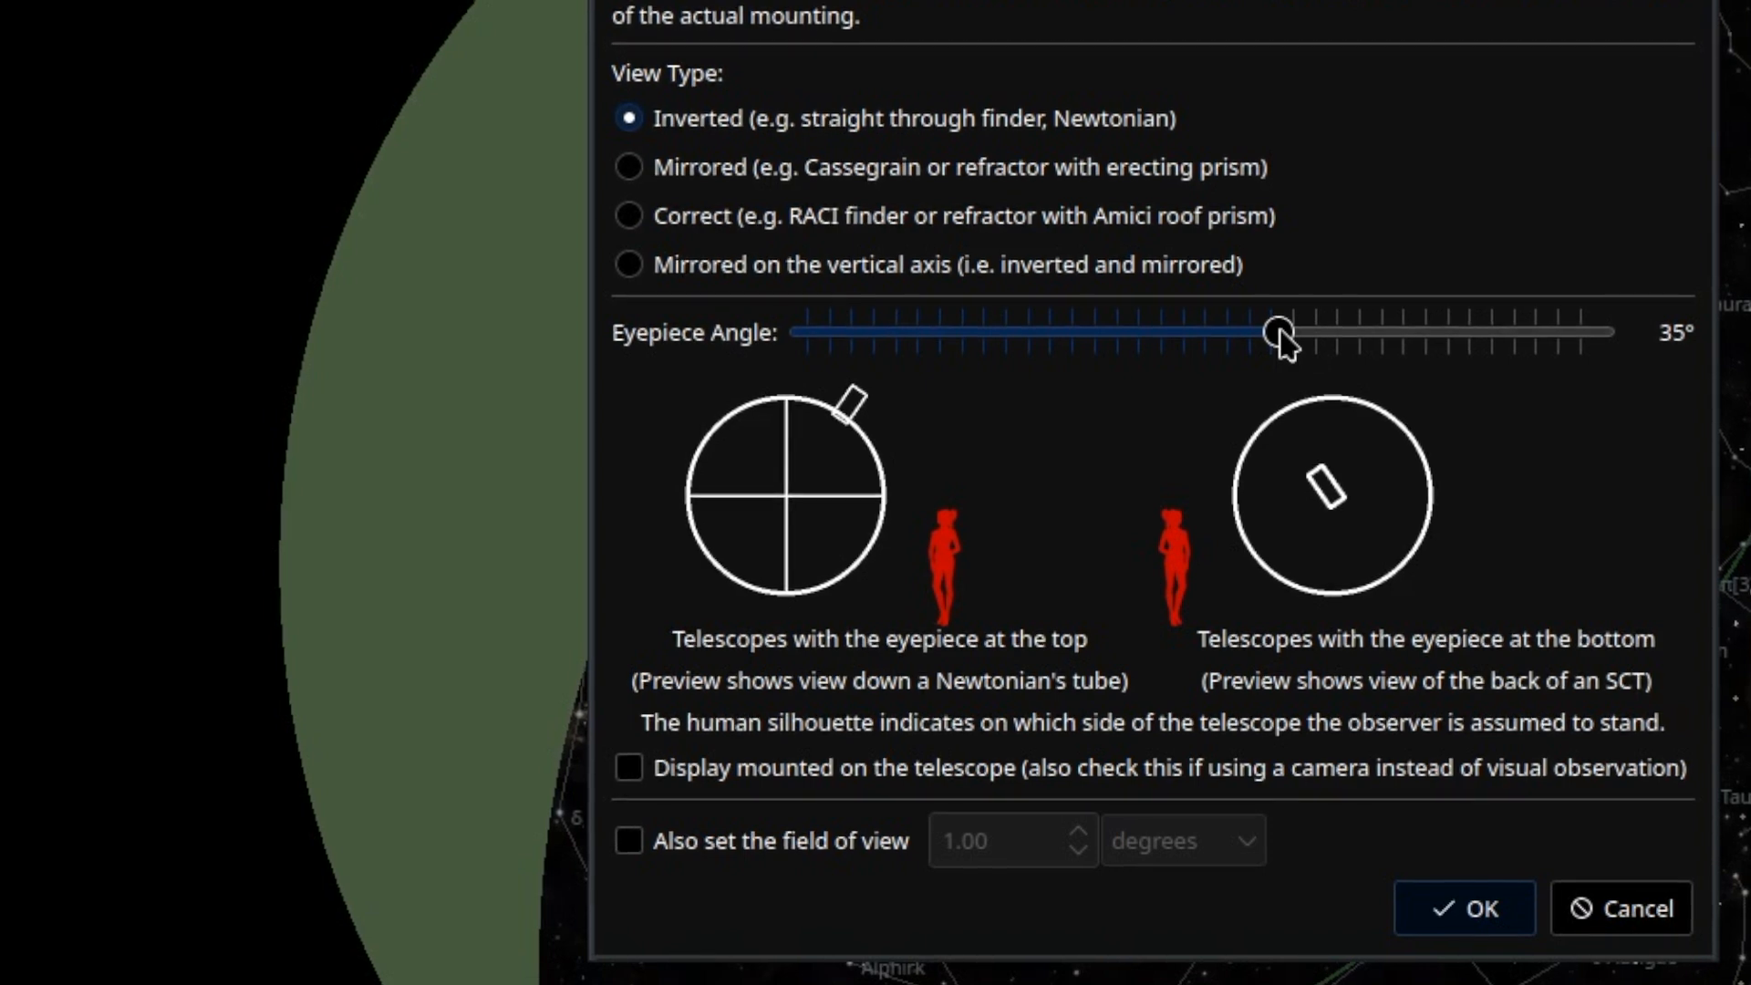
pyautogui.moveTo(1280, 332); pyautogui.dragTo(1306, 347)
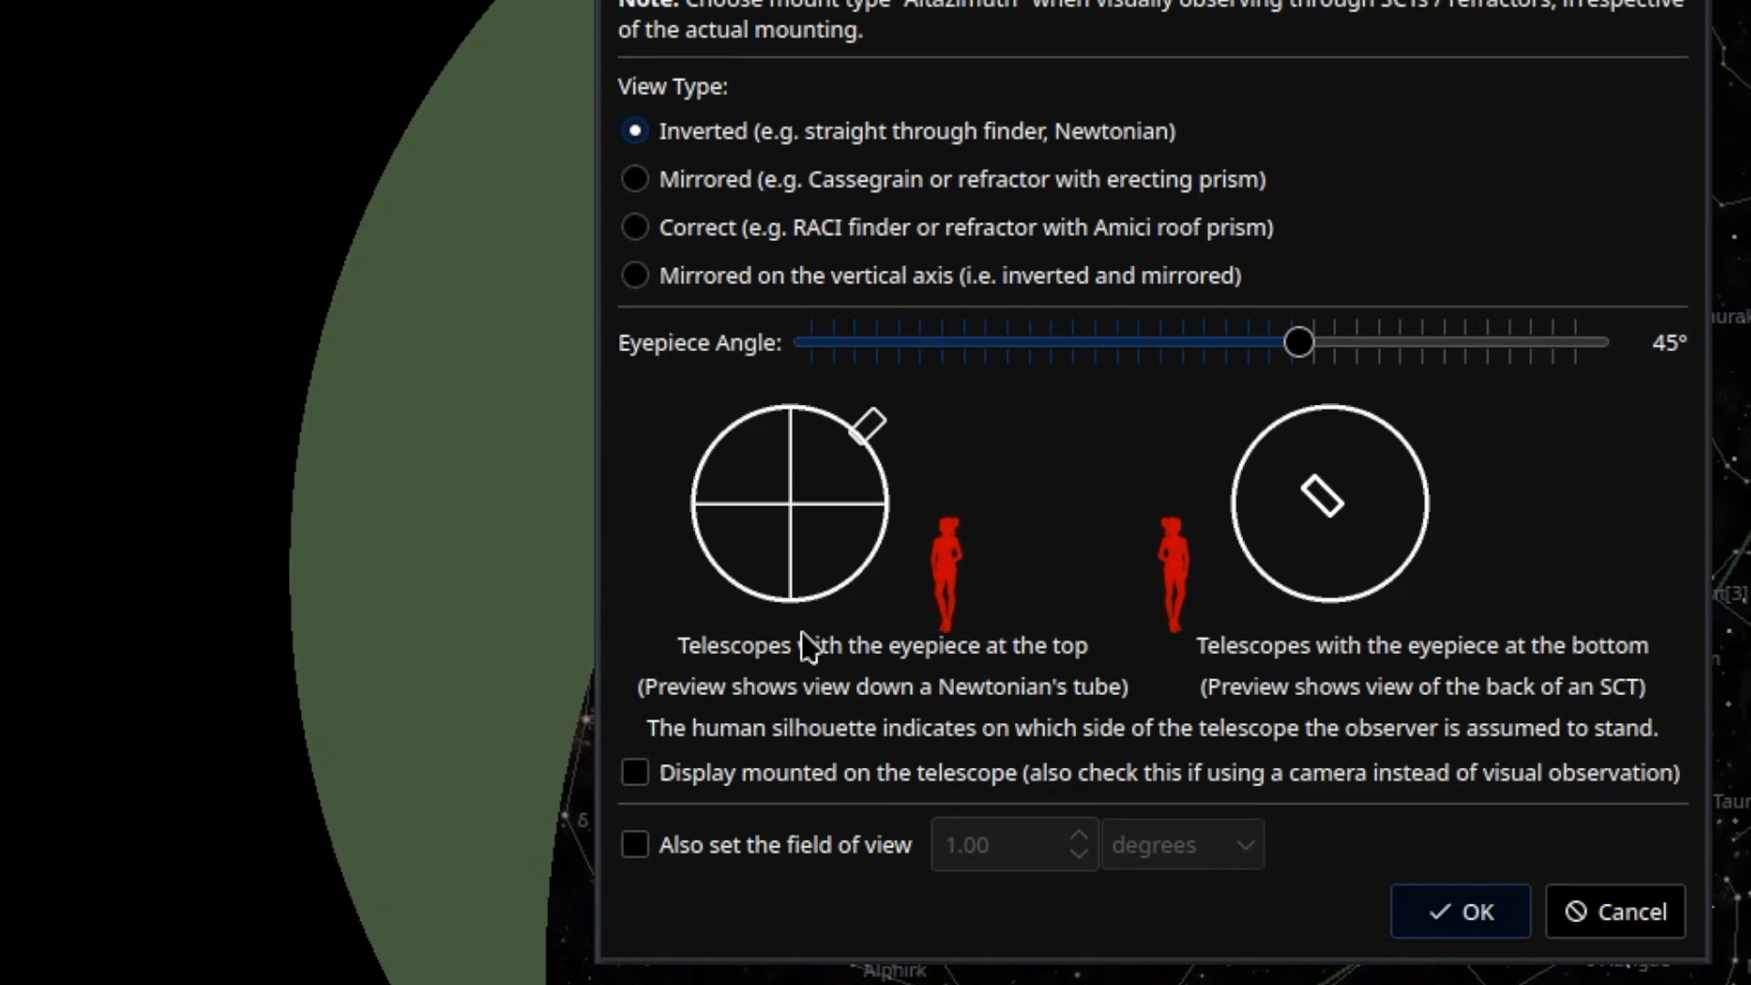
pyautogui.click(784, 861)
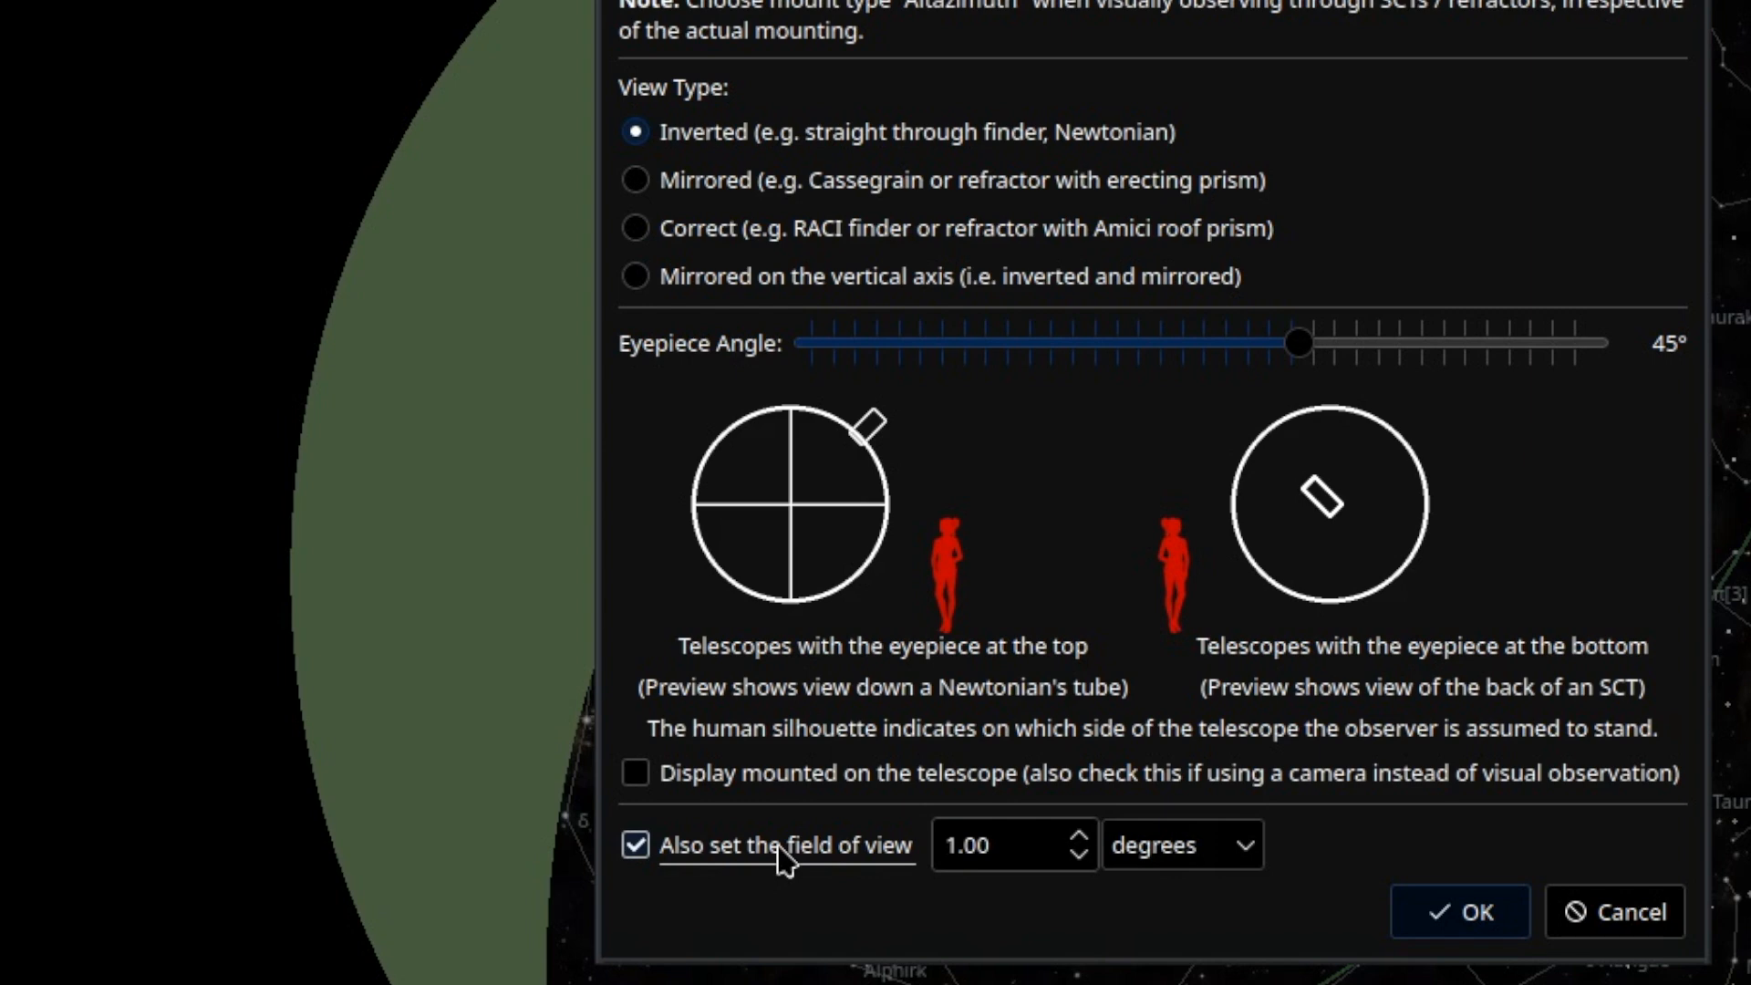
pyautogui.click(1493, 915)
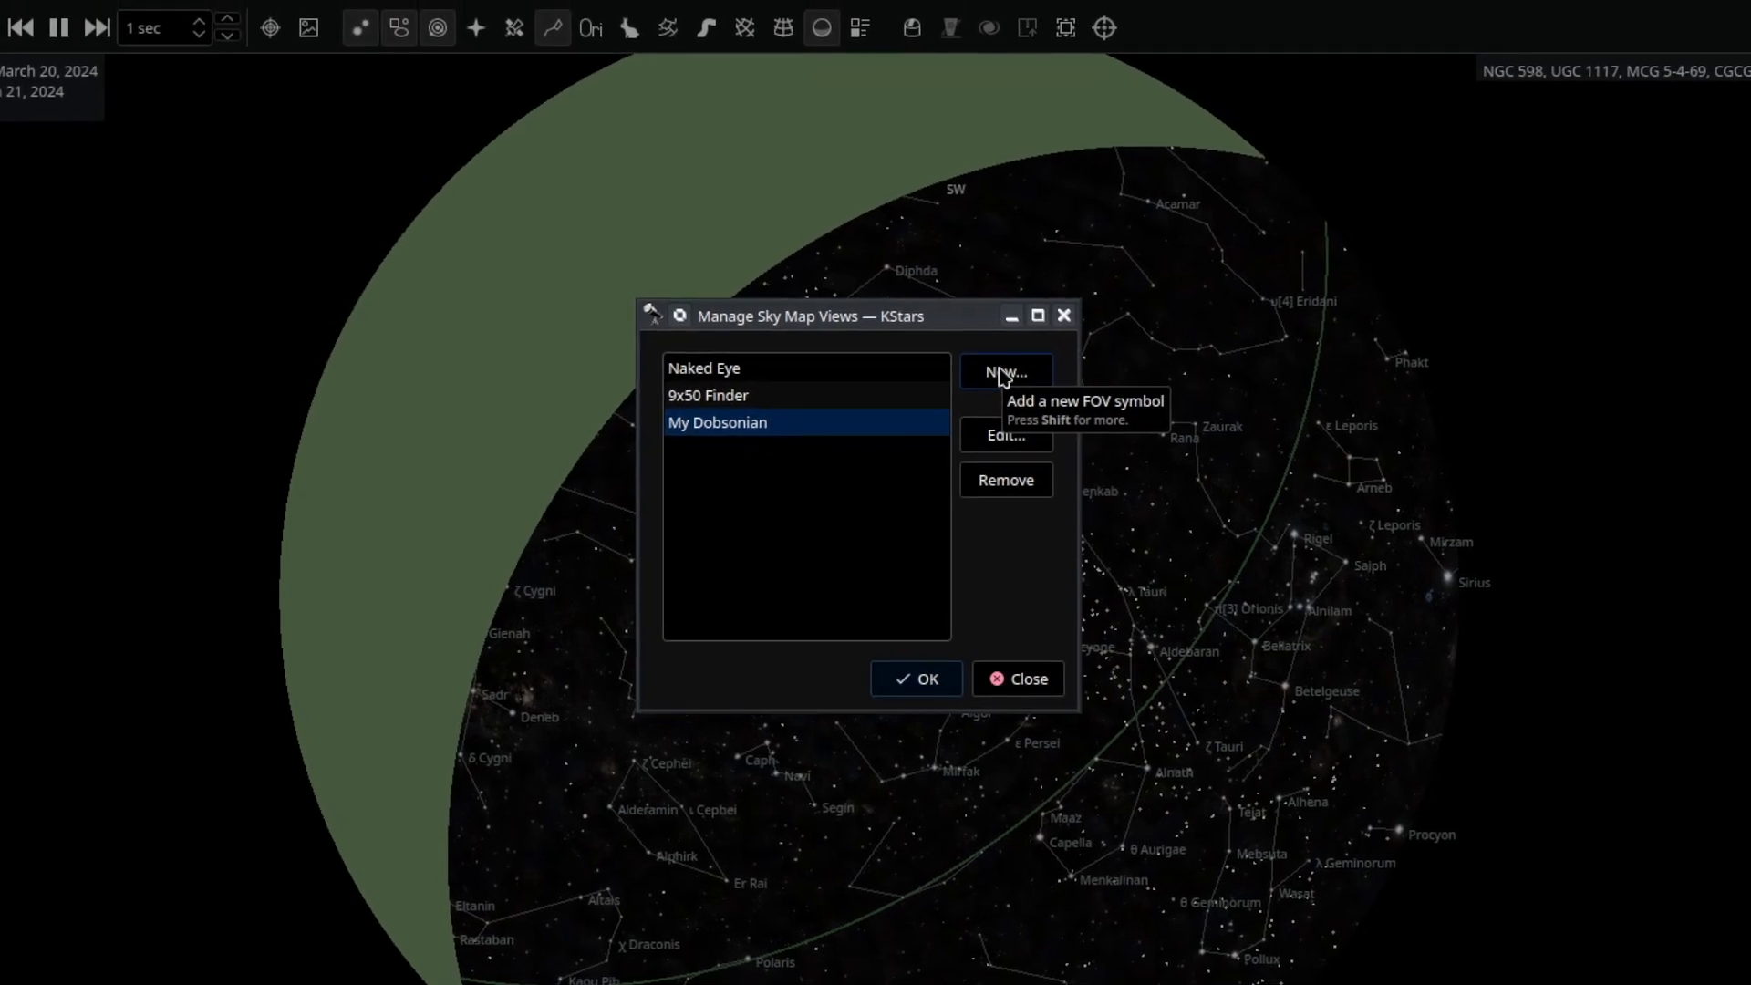
# Begin a 'My SCT' view set to Mirrored and drag its eyepiece angle to -45°.
pyautogui.click(997, 377)
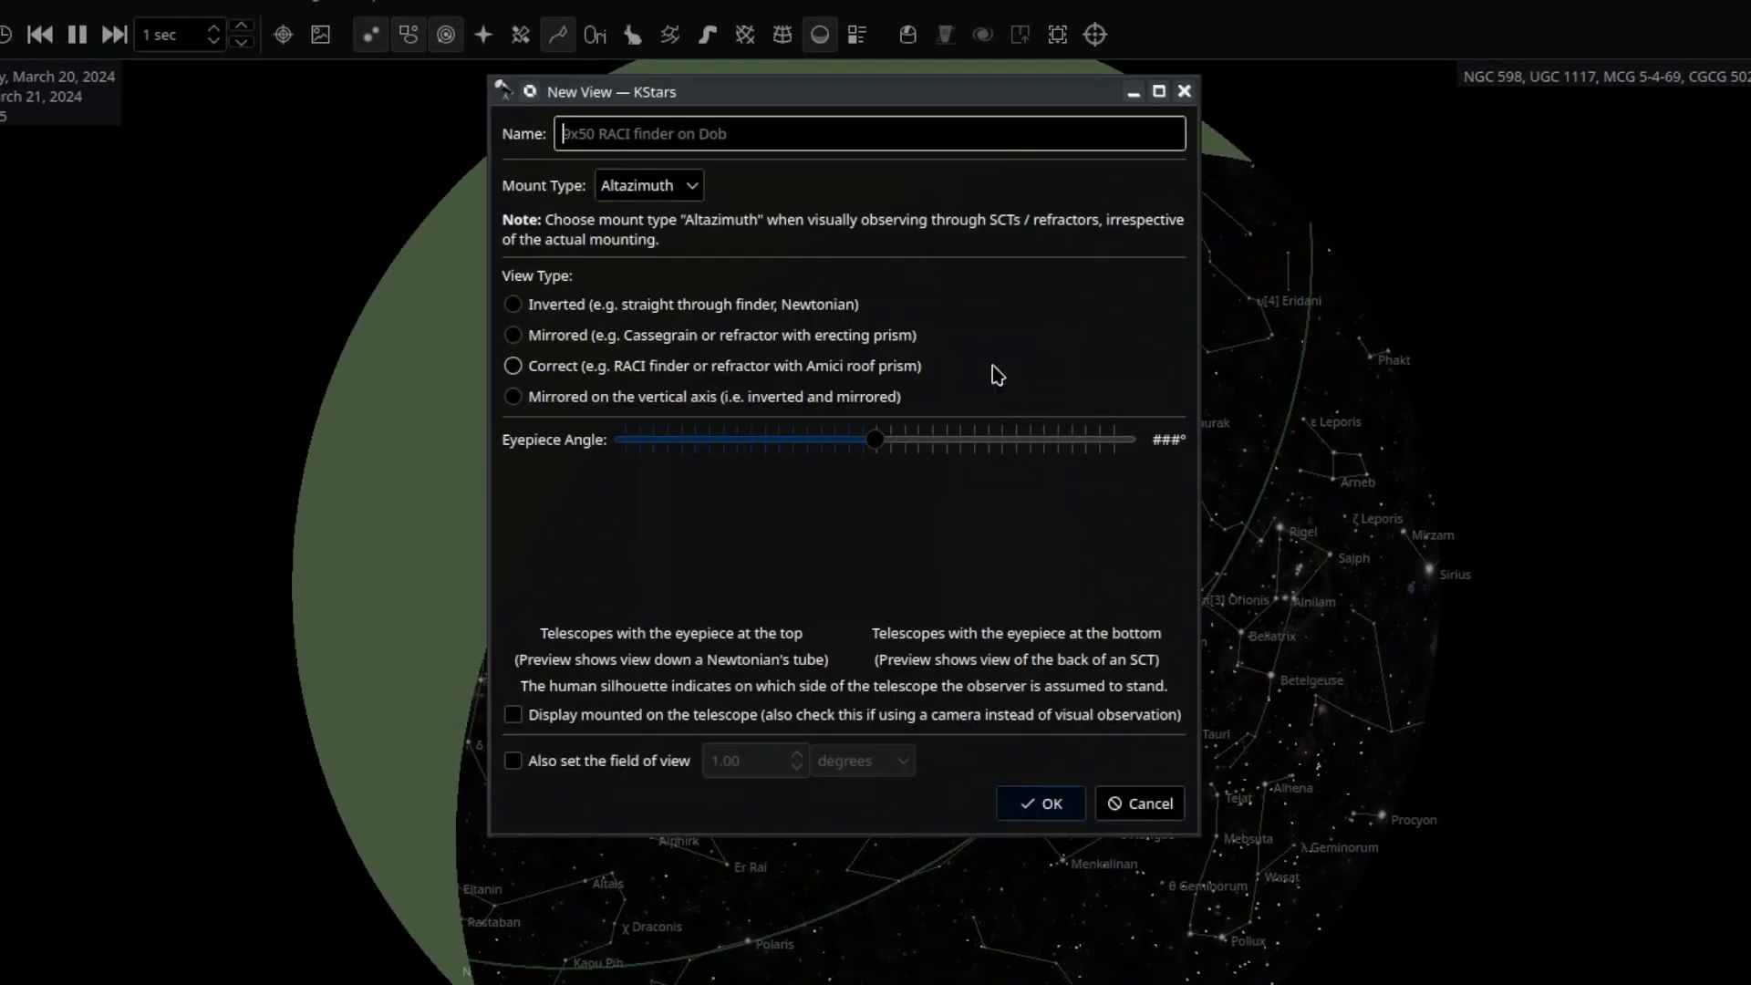
pyautogui.write('My SCT')
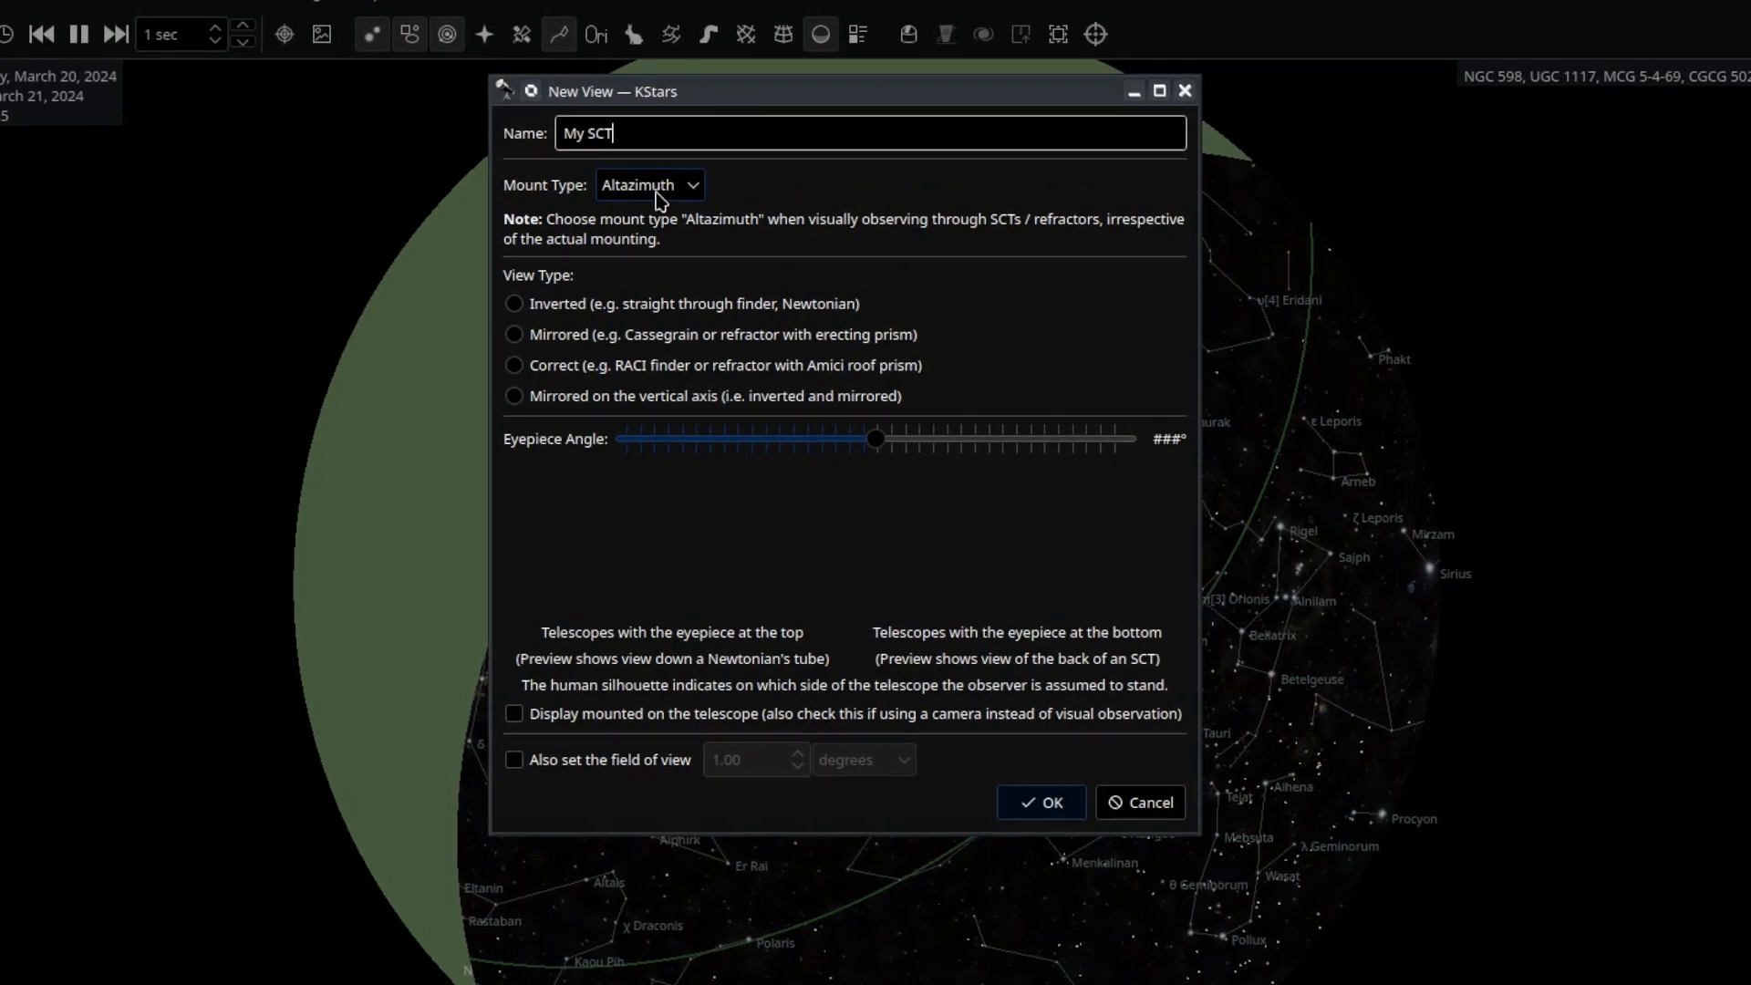
pyautogui.click(646, 339)
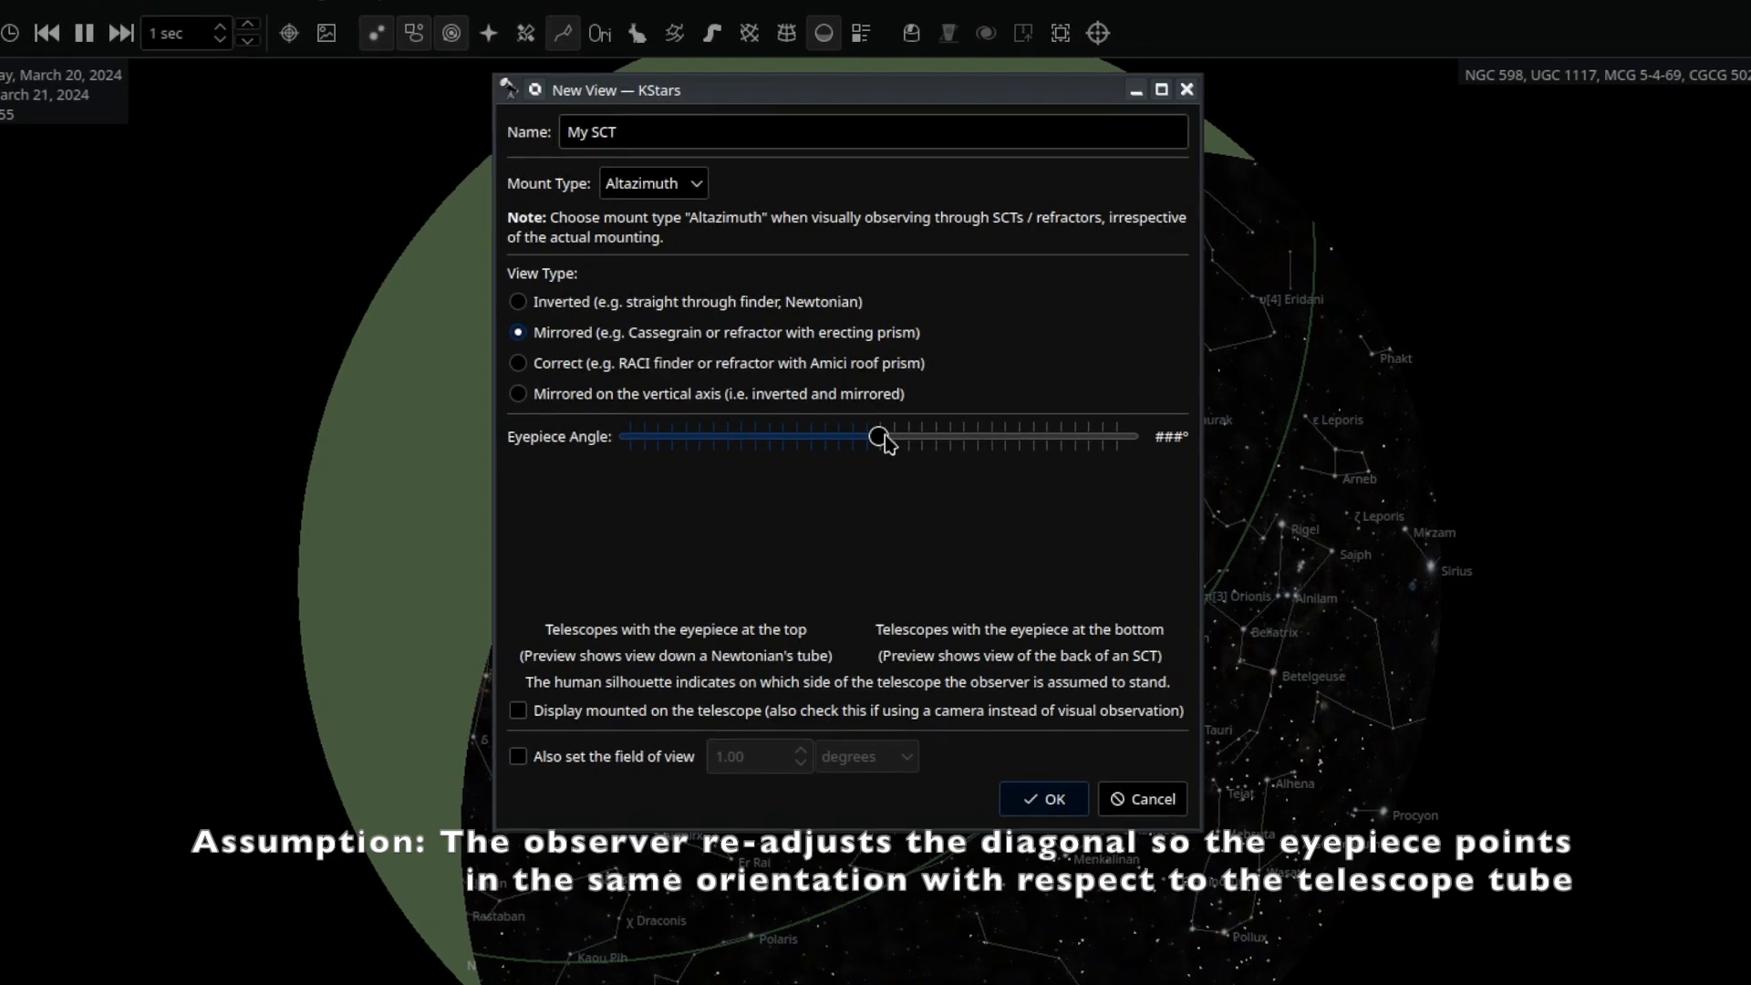
pyautogui.moveTo(885, 436); pyautogui.dragTo(911, 443)
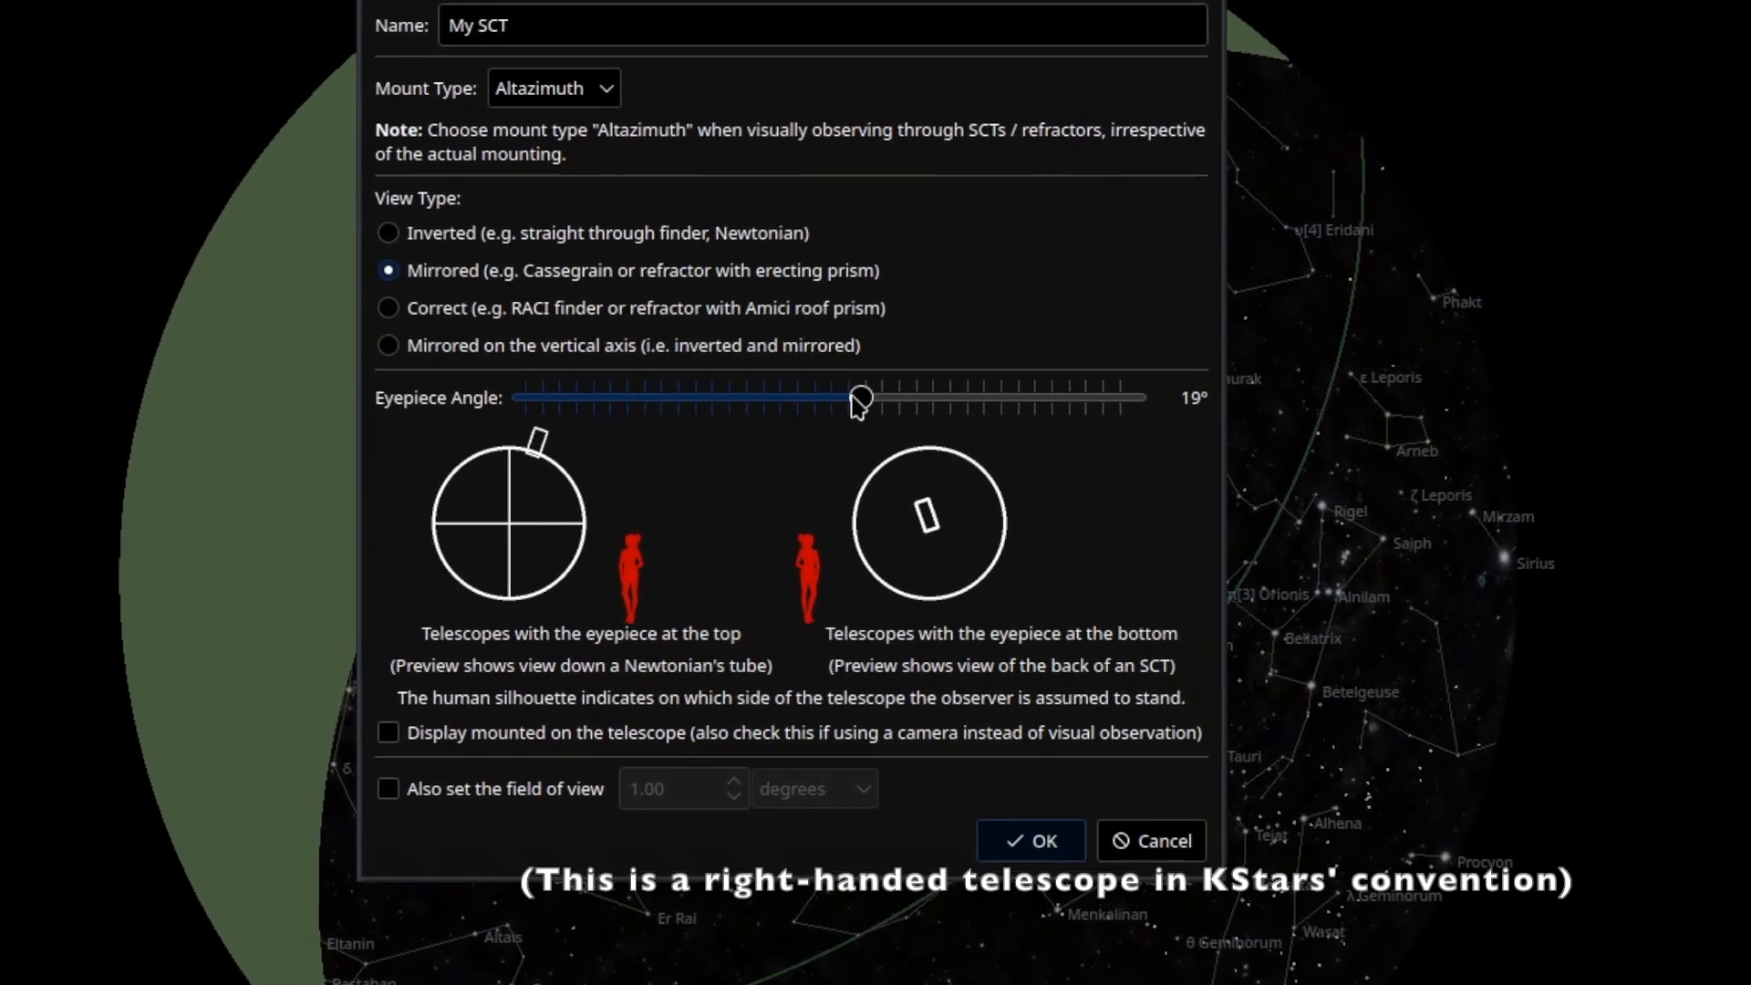
pyautogui.moveTo(853, 399); pyautogui.dragTo(673, 390)
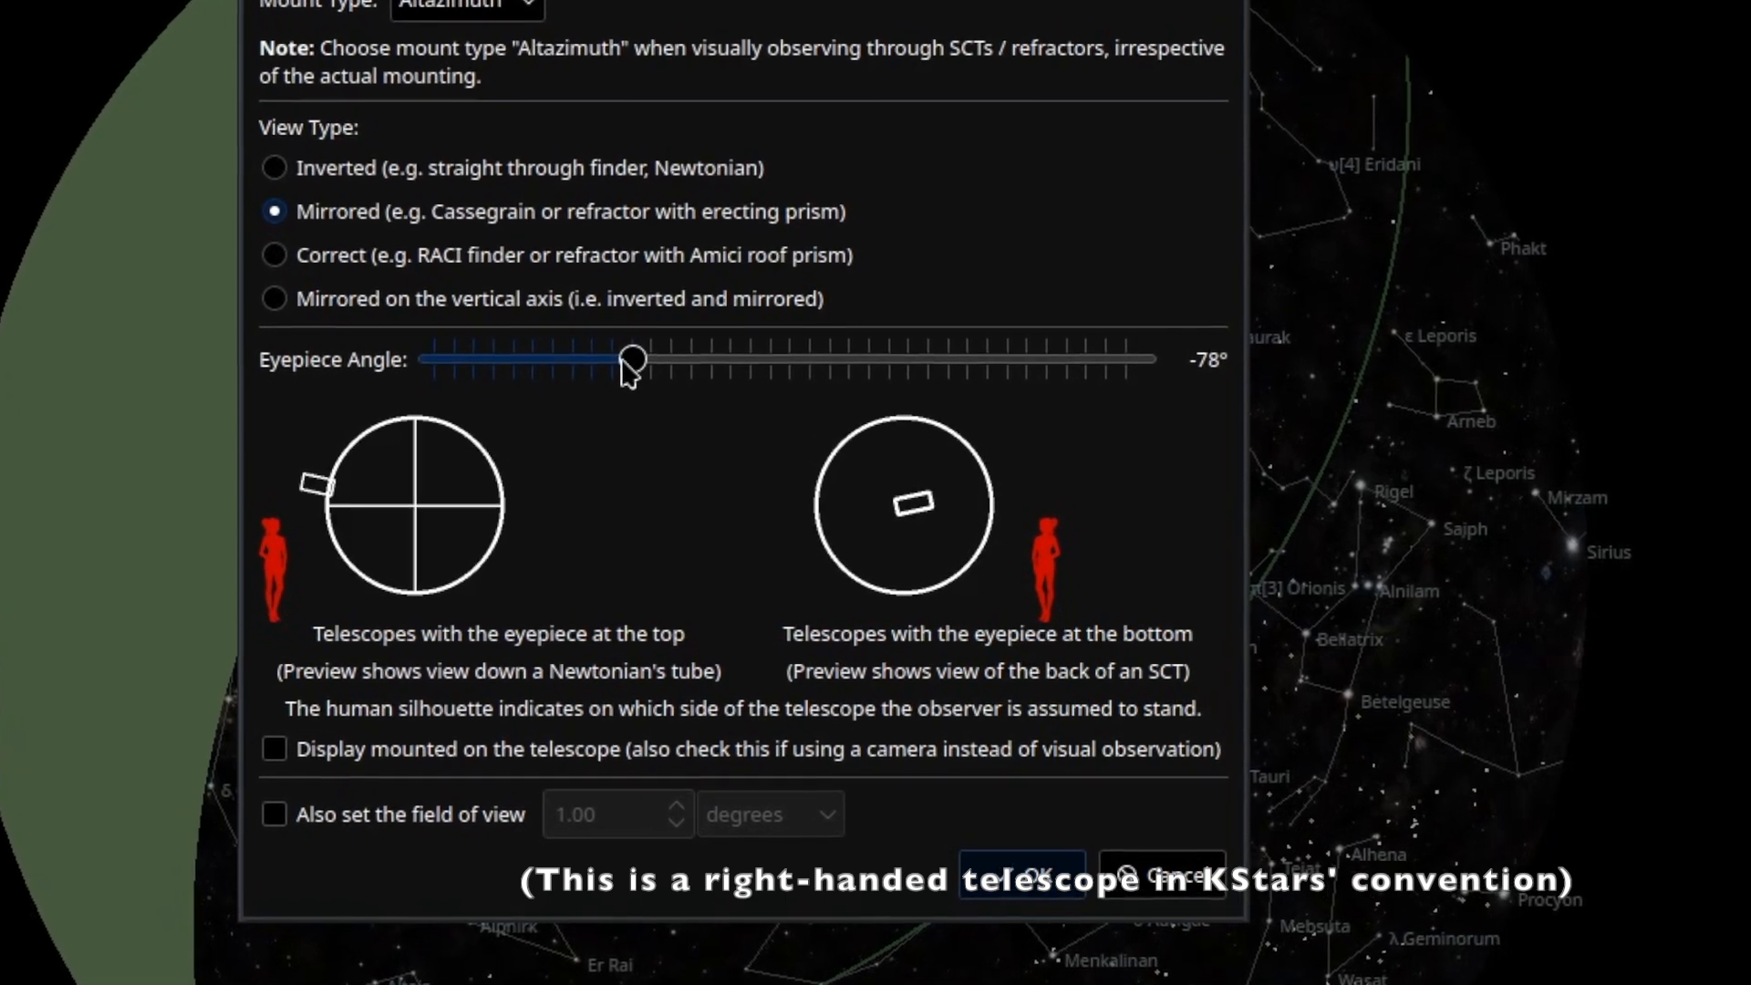
pyautogui.moveTo(607, 363)
pyautogui.mouseDown()
pyautogui.moveTo(664, 353)
pyautogui.moveTo(629, 342)
pyautogui.mouseUp()
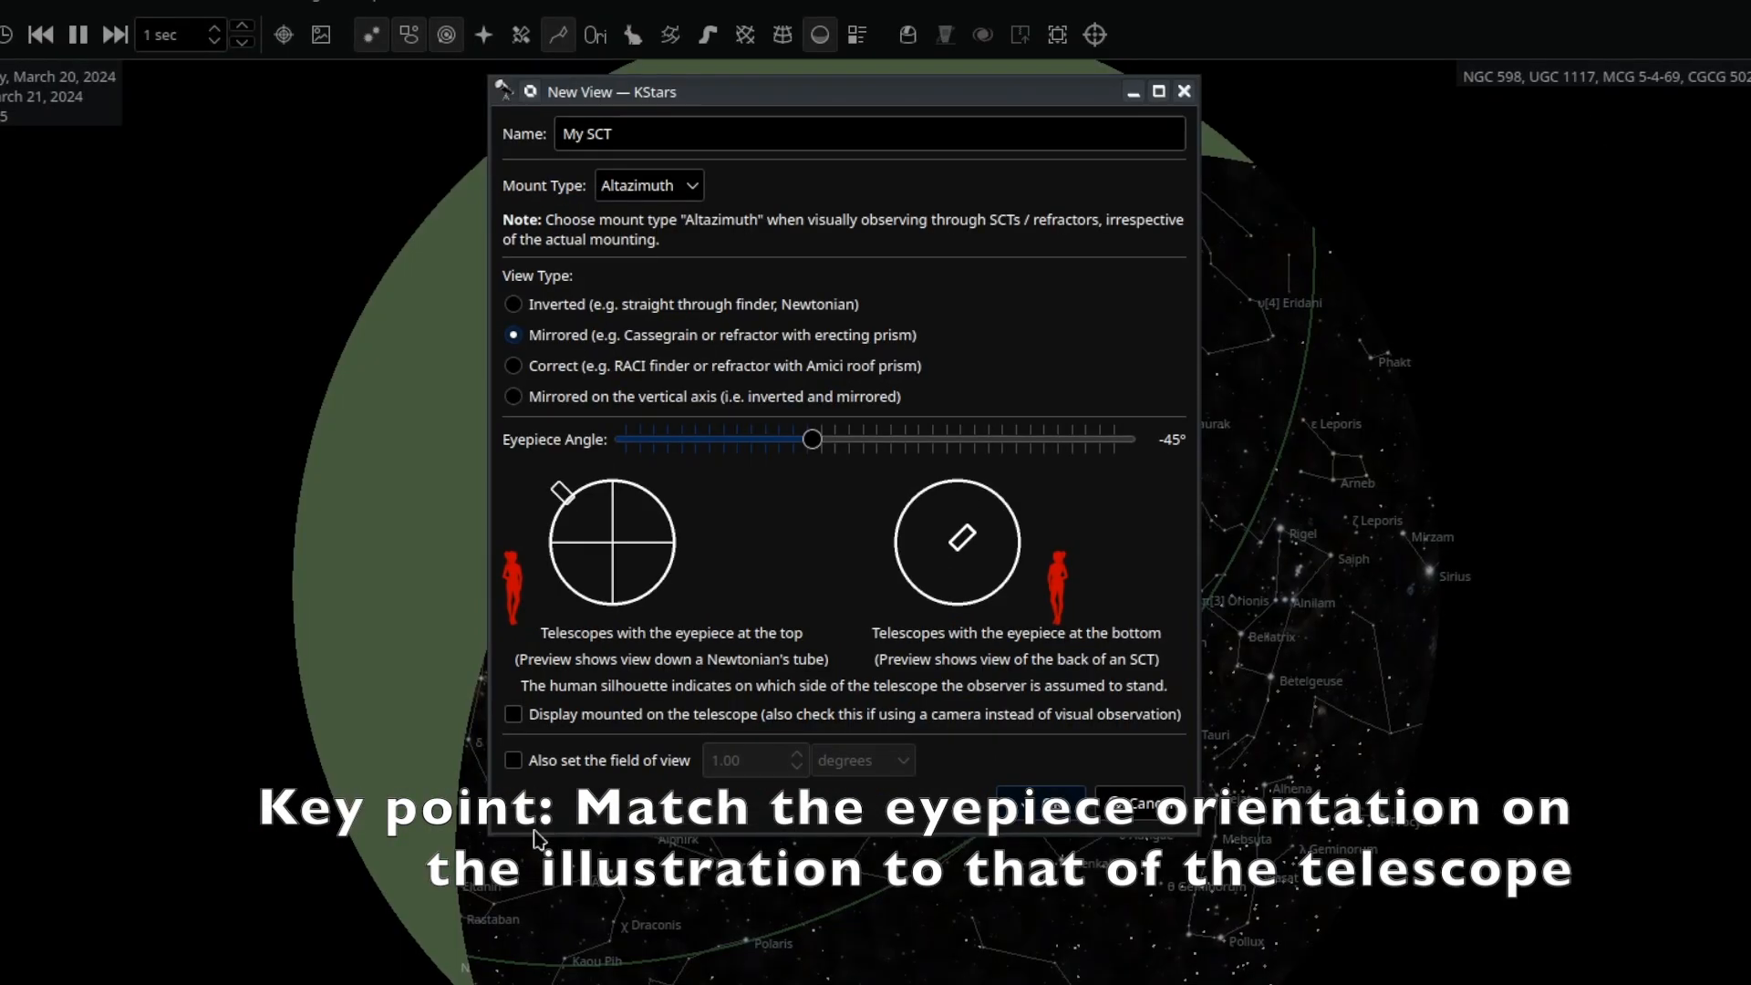
# Save My SCT with a 1.00-degree field of view and close the views manager.
pyautogui.click(529, 761)
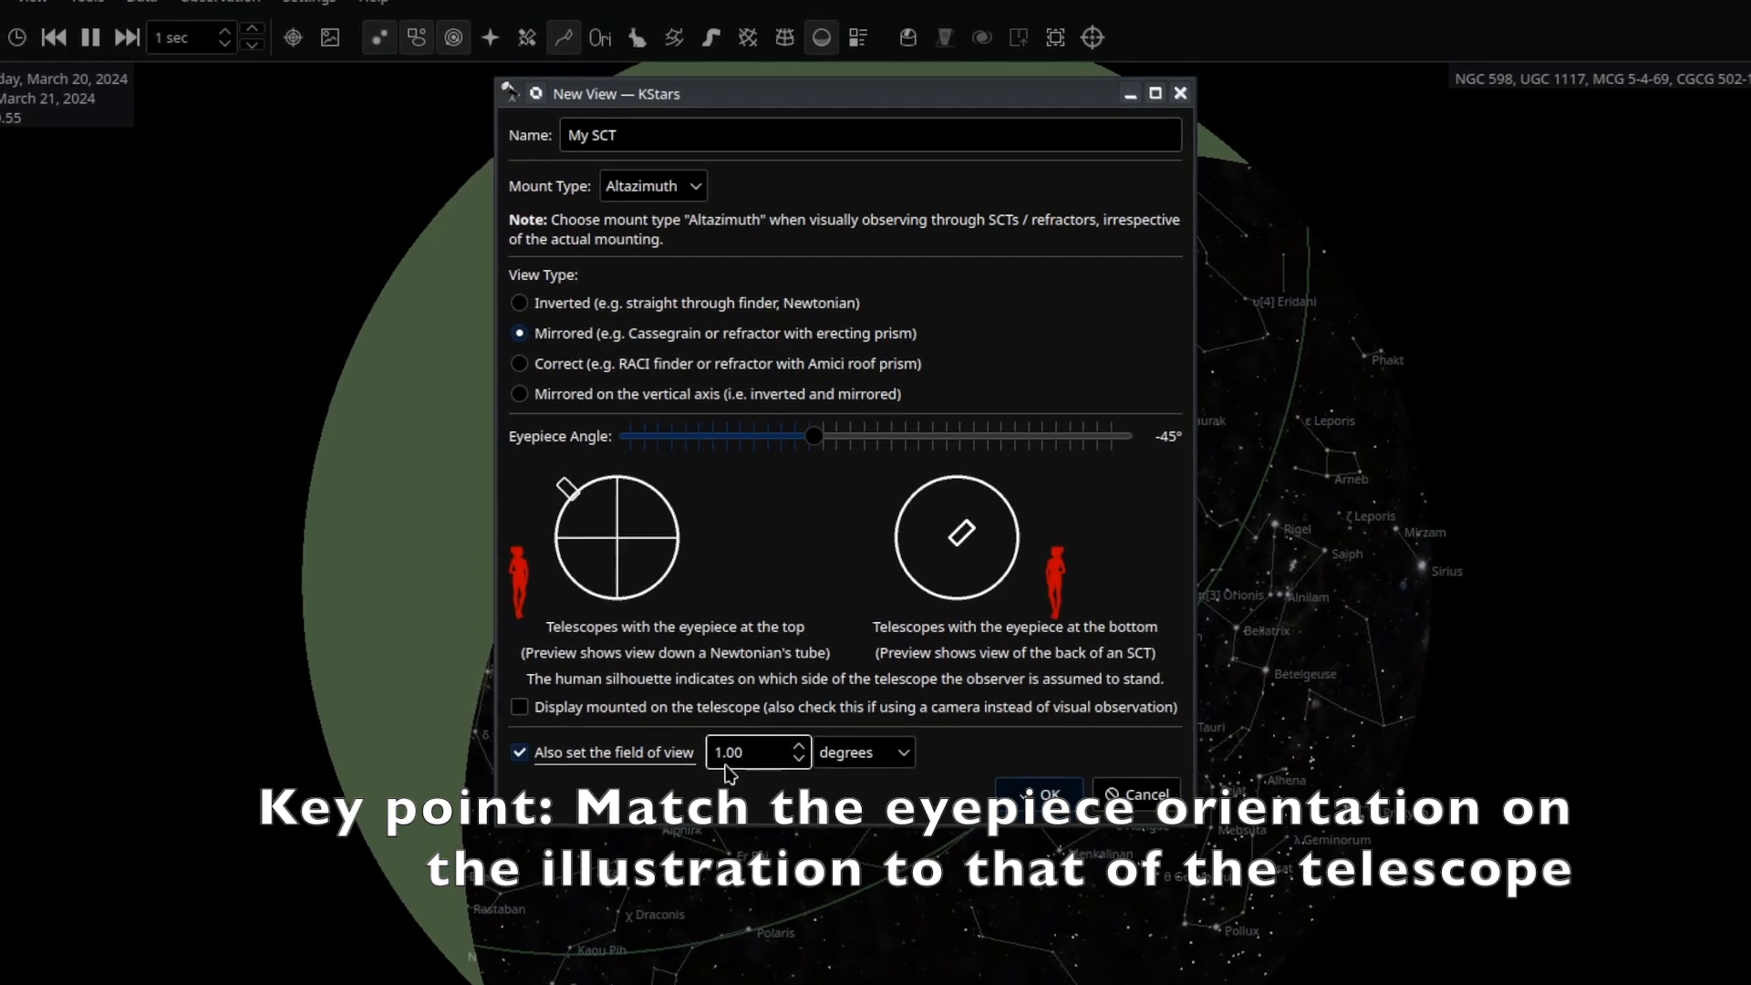
pyautogui.click(1018, 792)
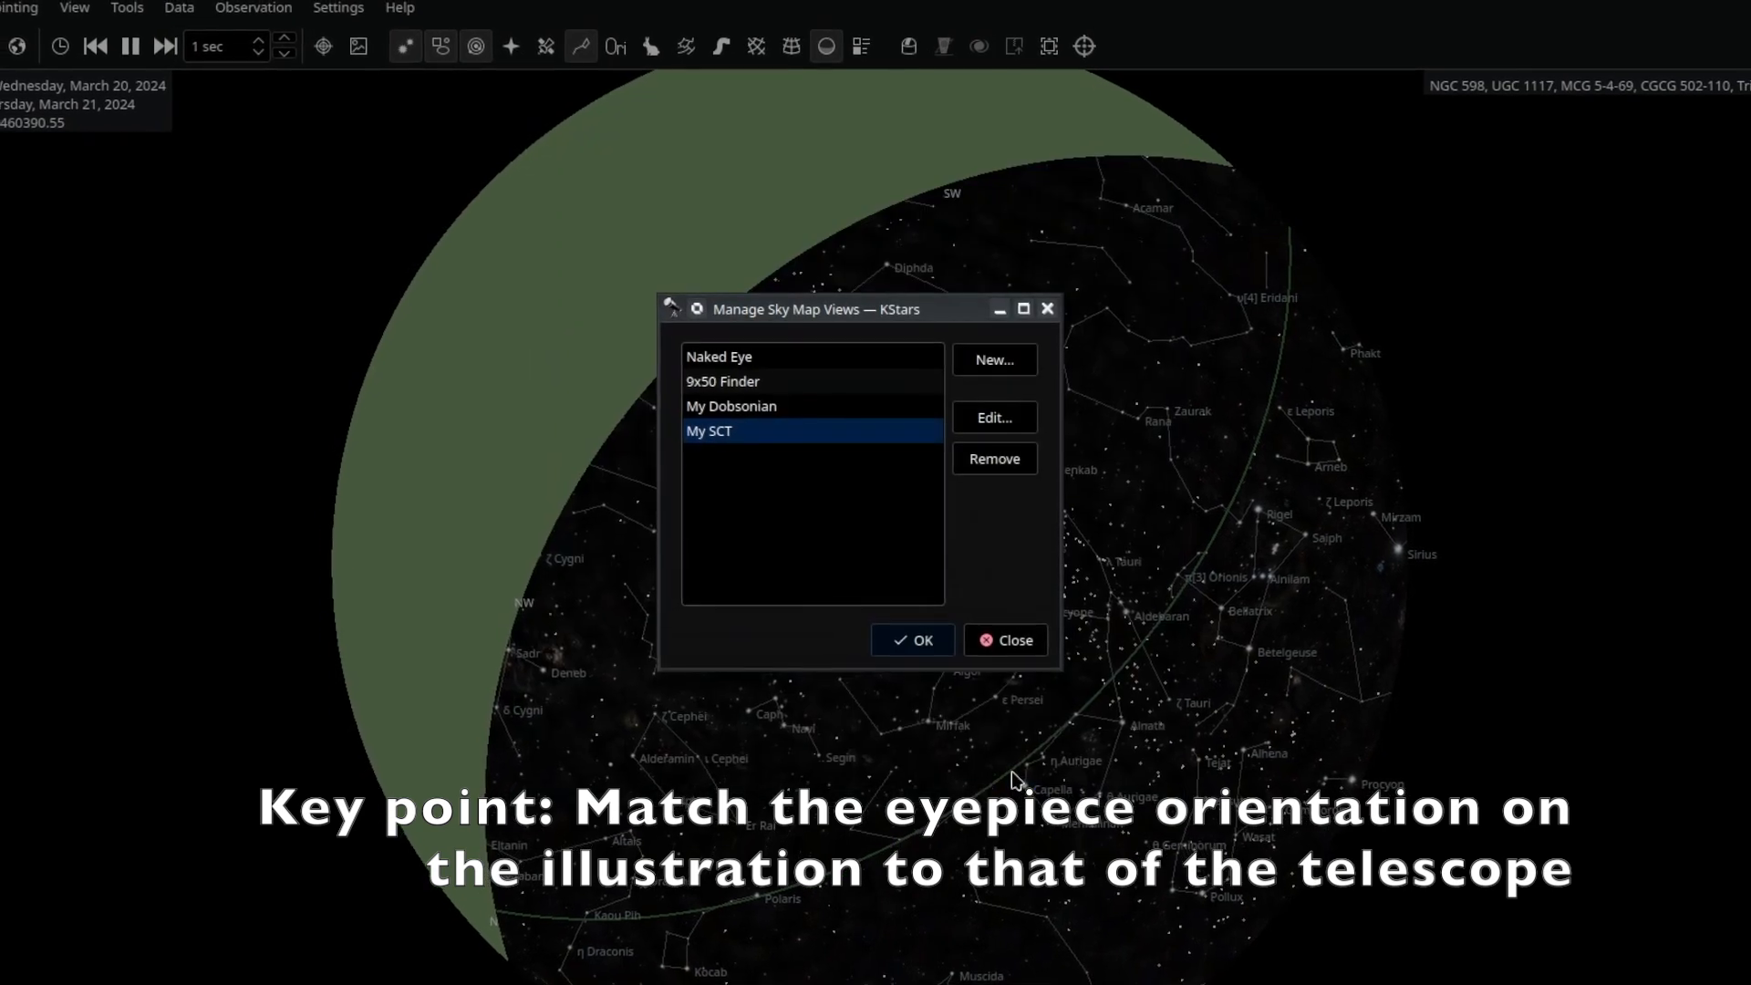
pyautogui.click(912, 632)
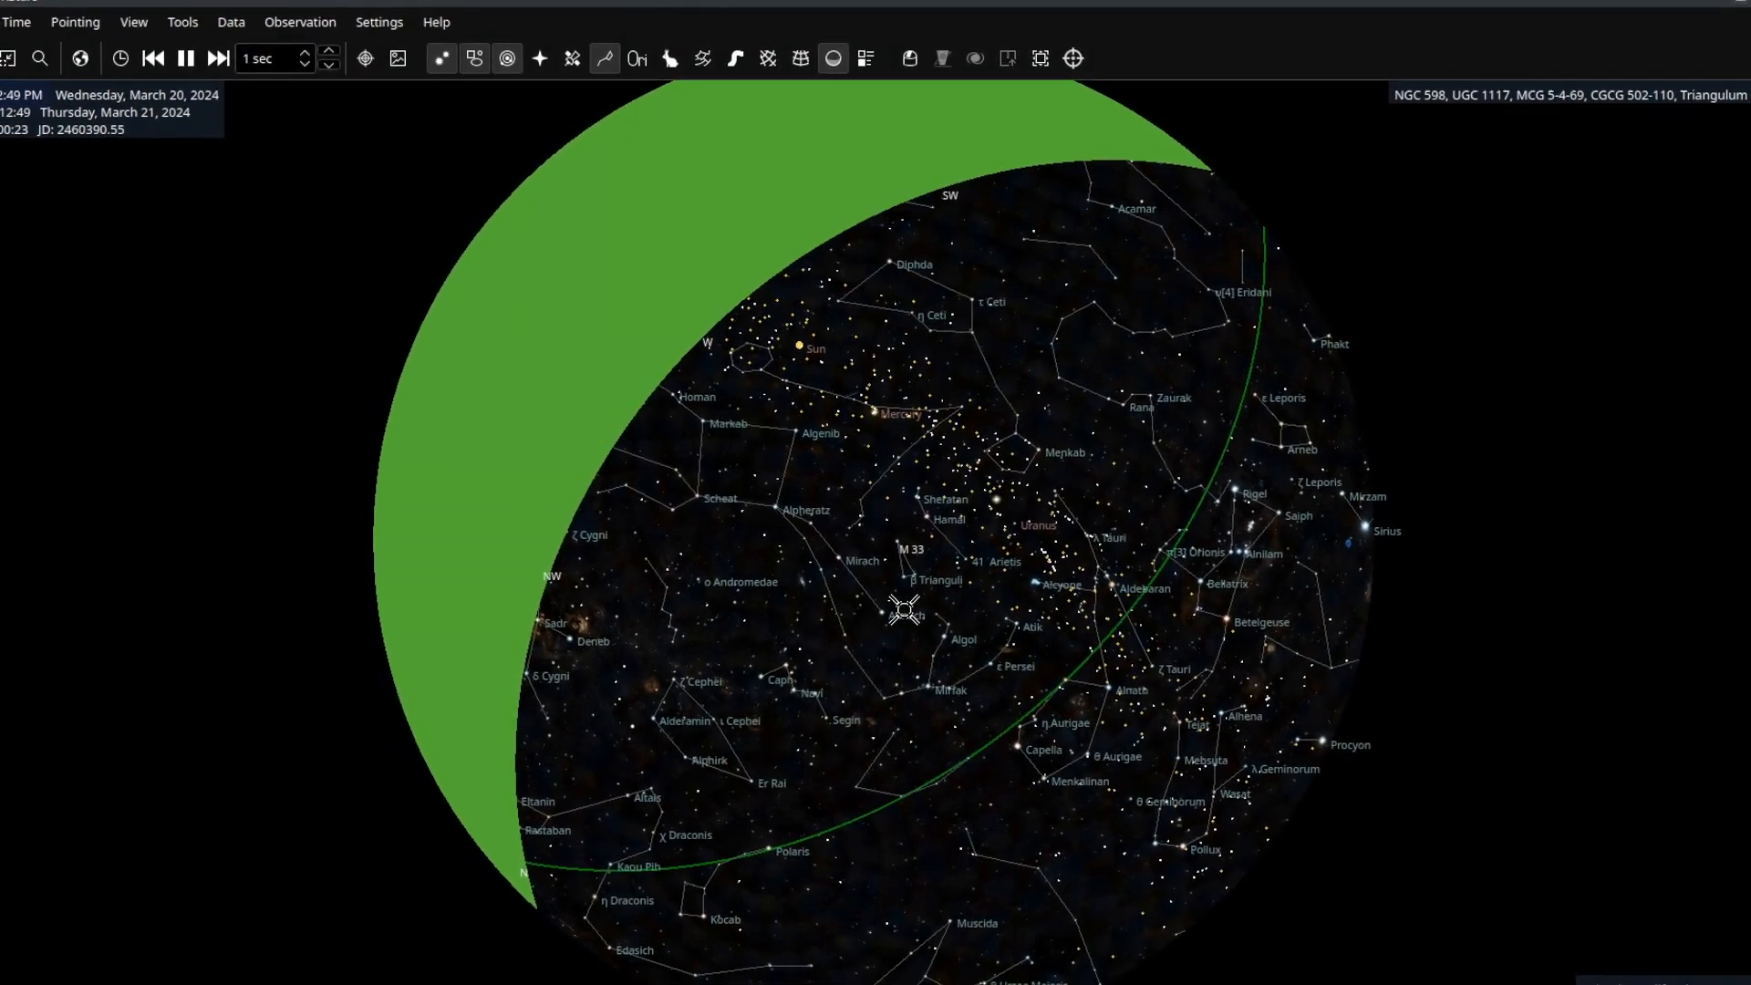
# Flip back and forth between the My SCT and My Dobsonian views of M 33 using Shift+Page Down/Up.
pyautogui.hotkey('shift', 'pagedown')
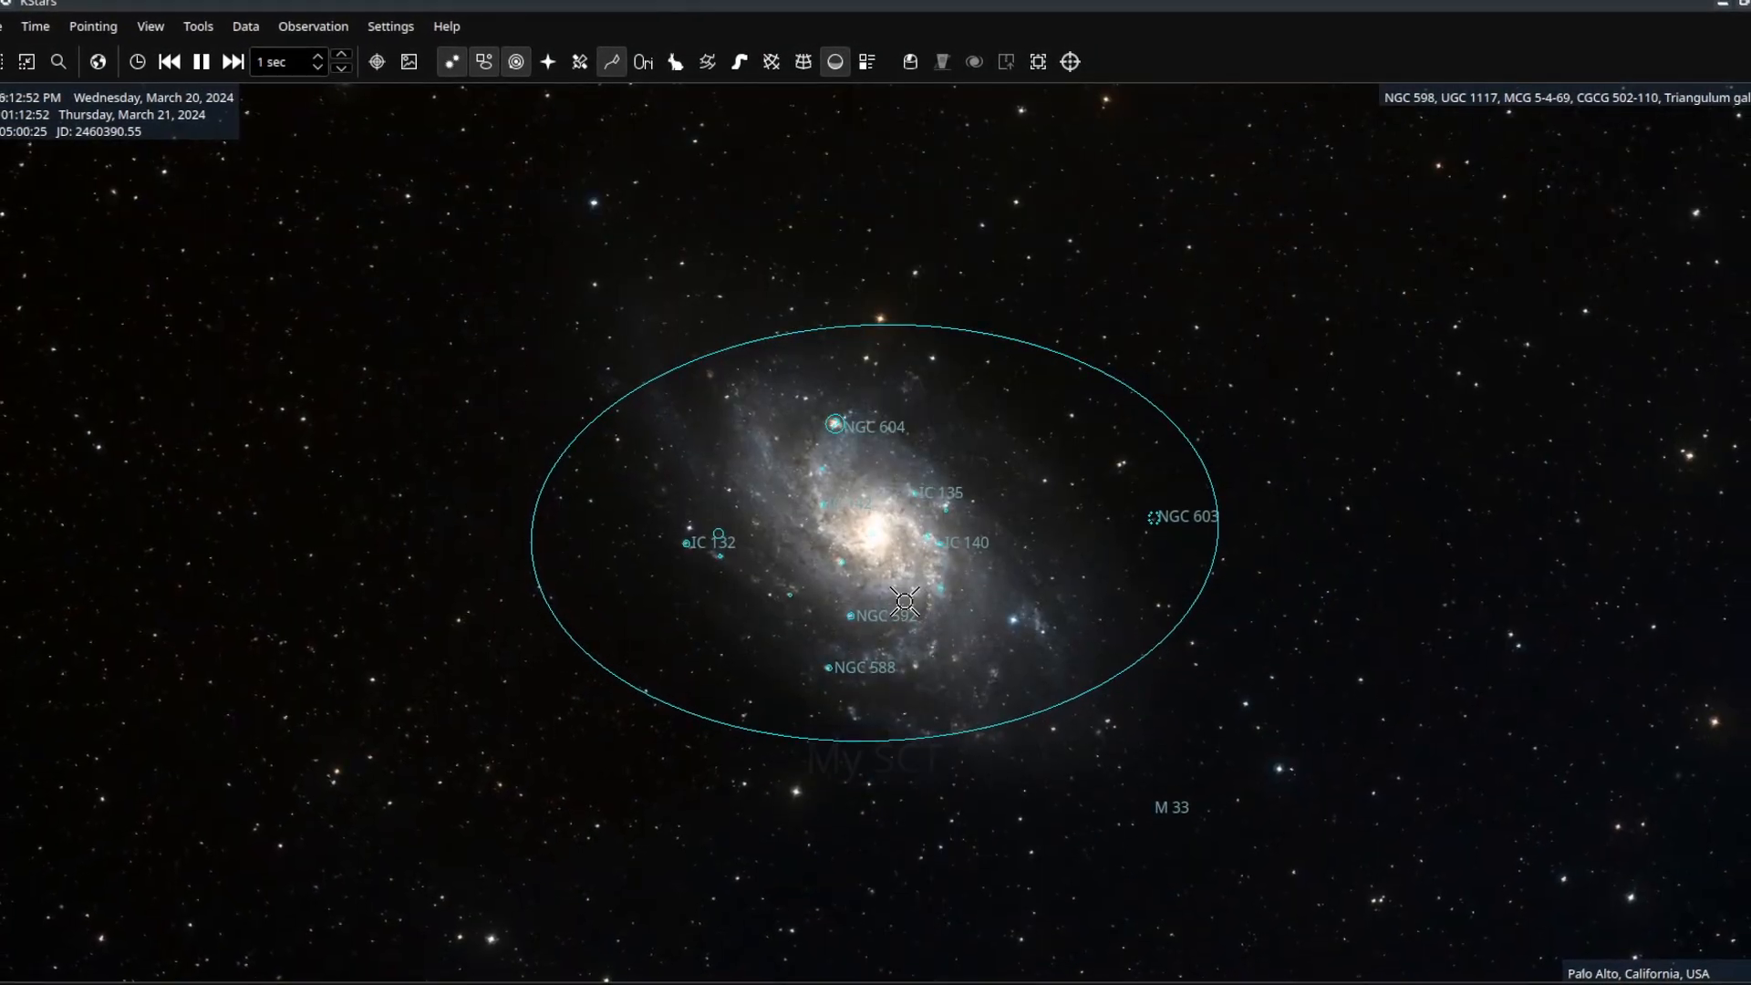
pyautogui.hotkey('shift', 'pagedown')
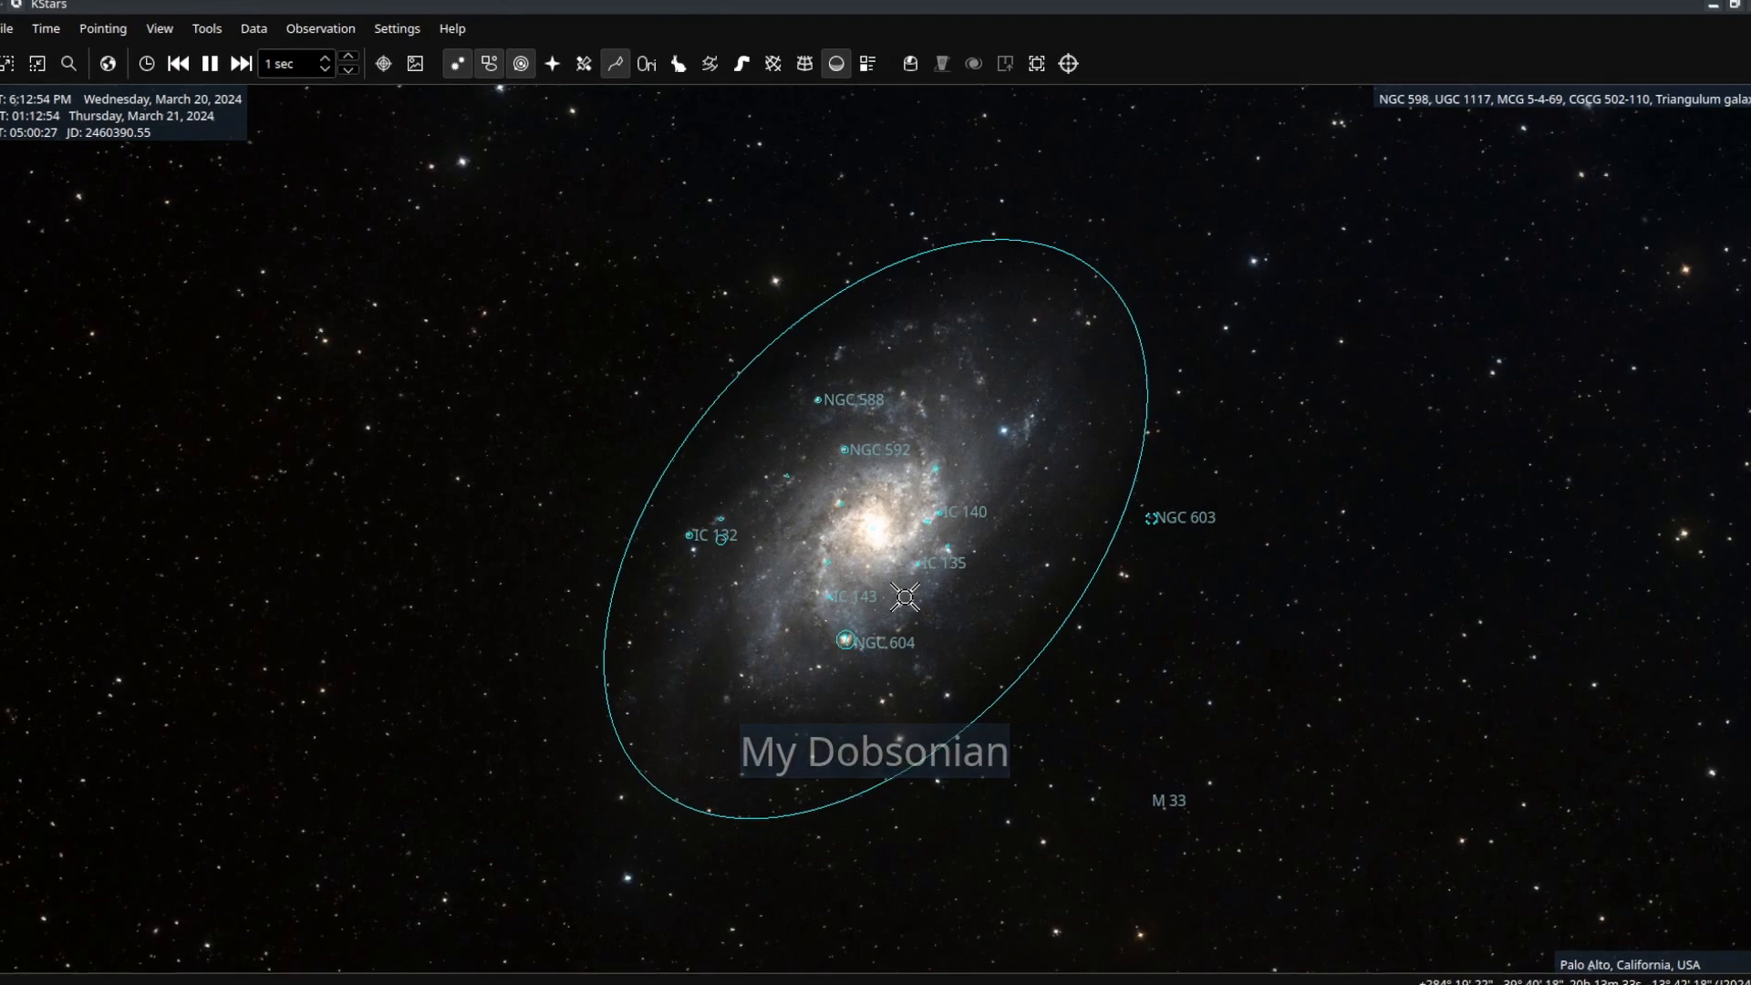
pyautogui.hotkey('shift', 'pageup')
pyautogui.hotkey('shift', 'pagedown')
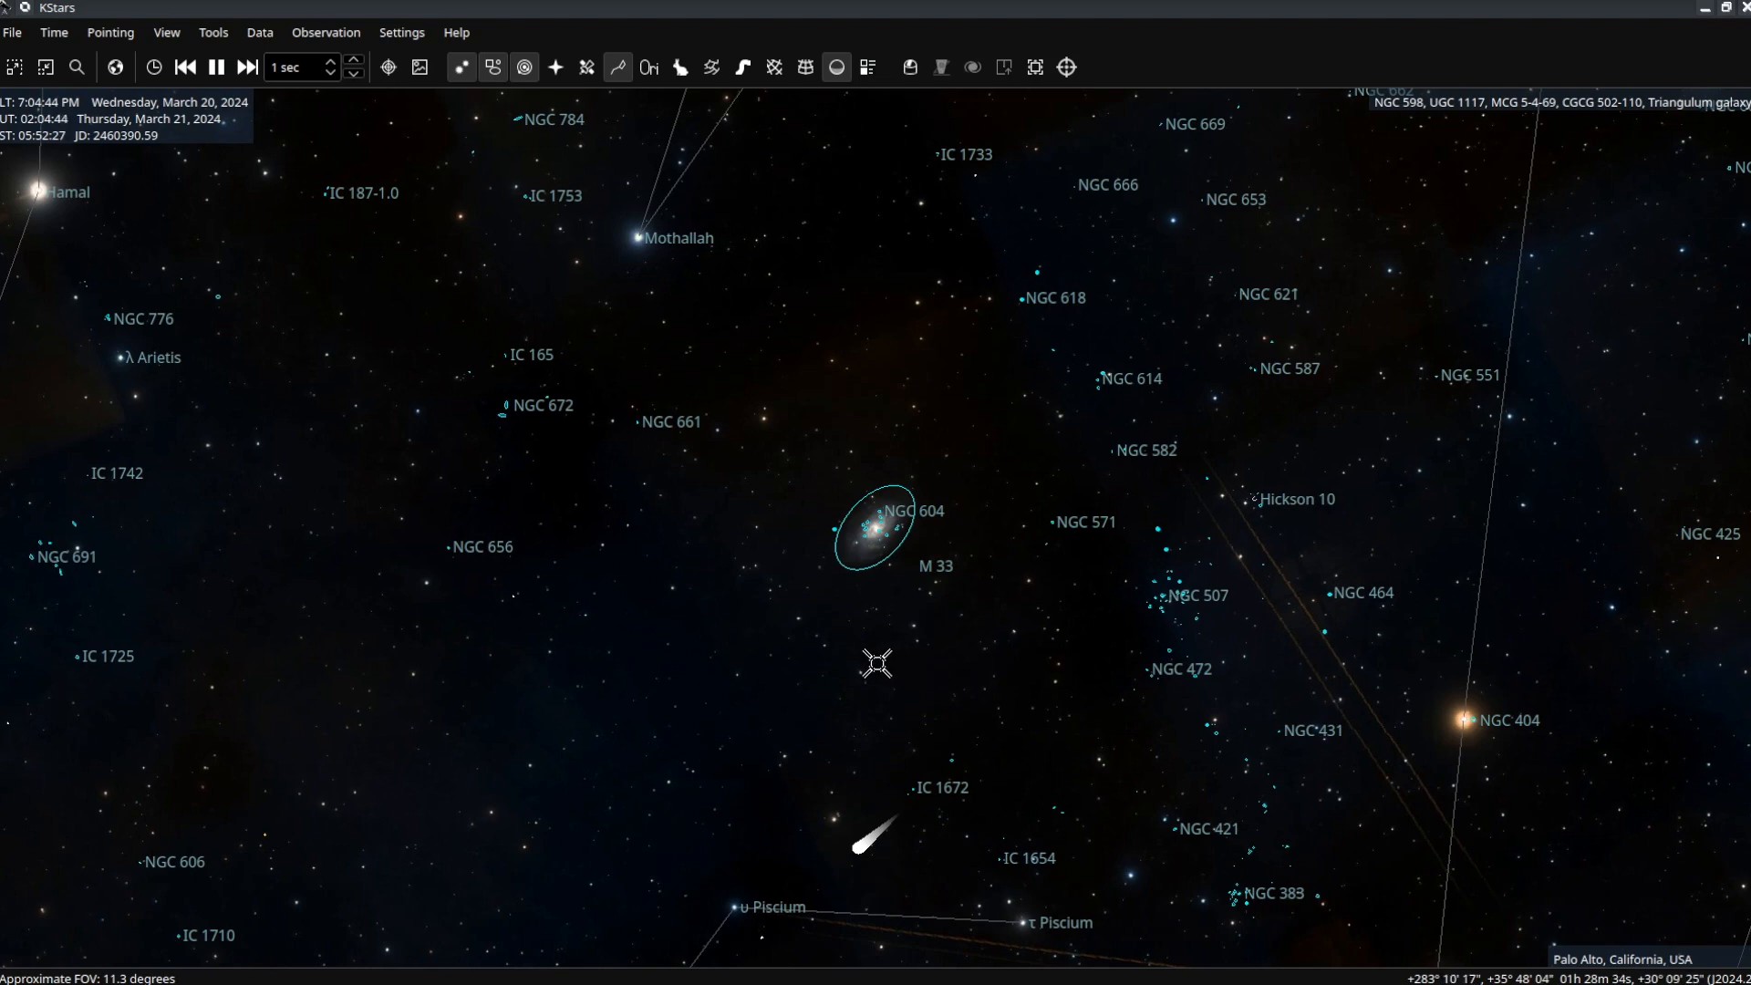
# Rotate the sky map around M 33 until north points nearly straight up at the 11.3-degree field.
pyautogui.keyDown('shift'); pyautogui.moveTo(861, 664); pyautogui.dragTo(895, 680); pyautogui.keyUp('shift')
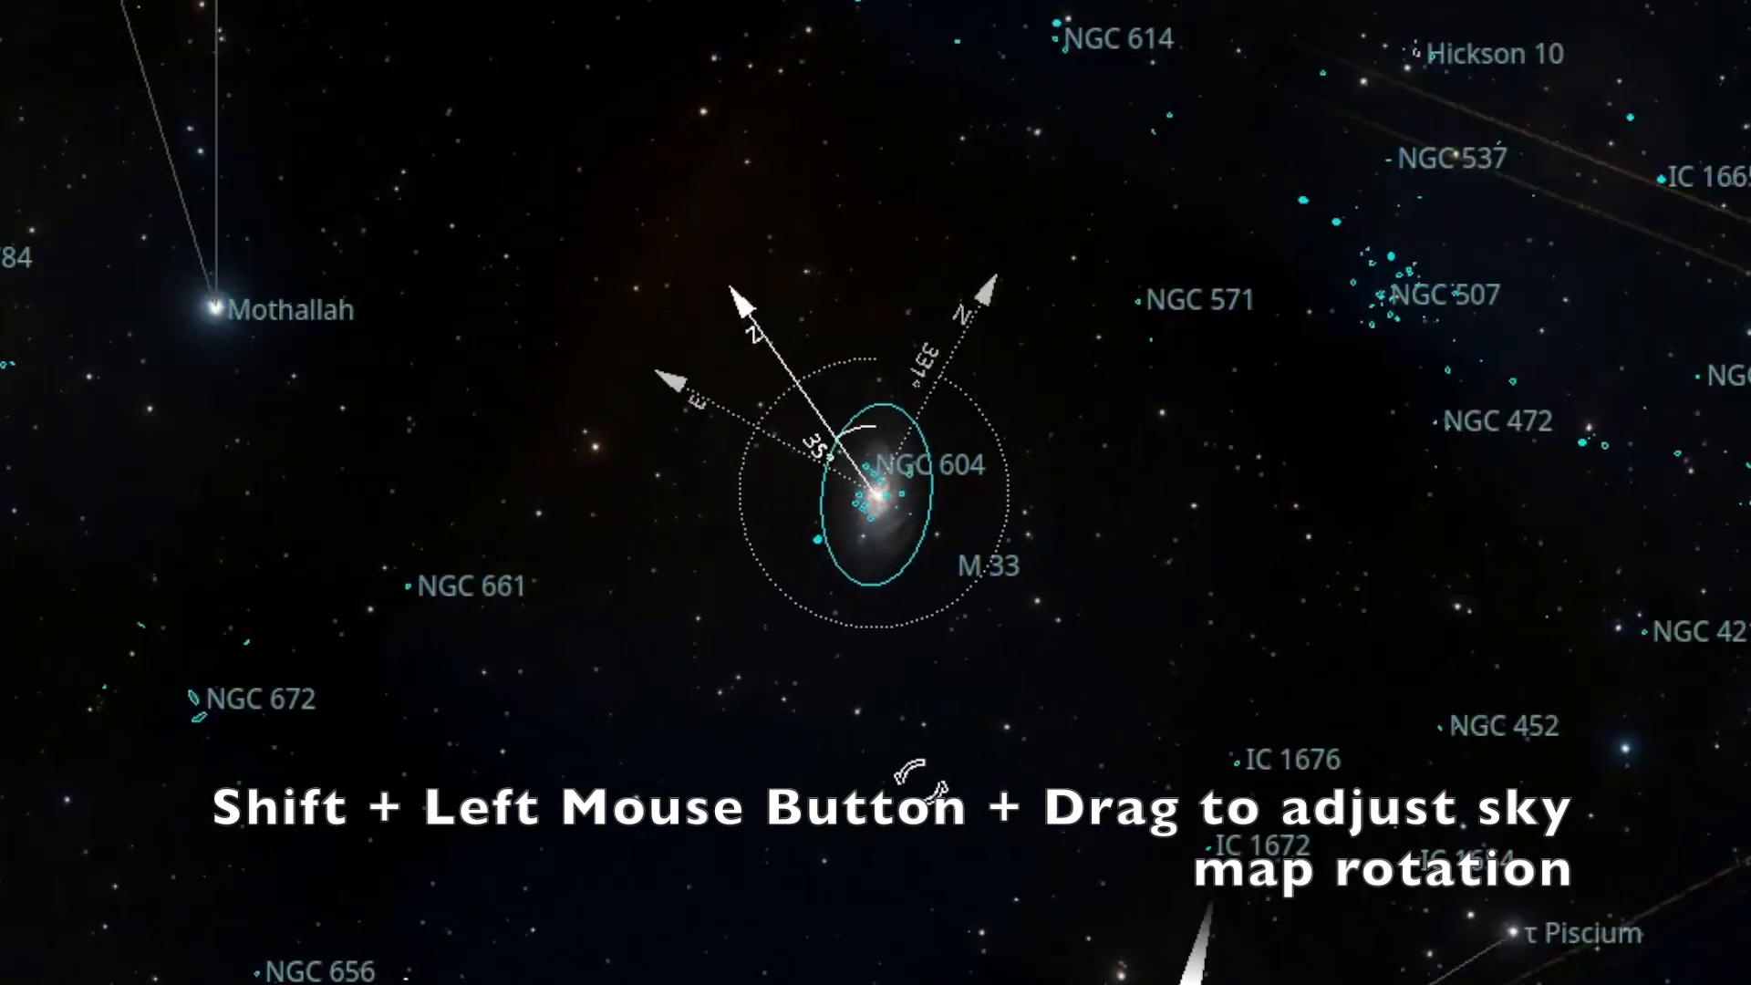
pyautogui.keyDown('shift'); pyautogui.moveTo(916, 773); pyautogui.dragTo(666, 762); pyautogui.keyUp('shift')
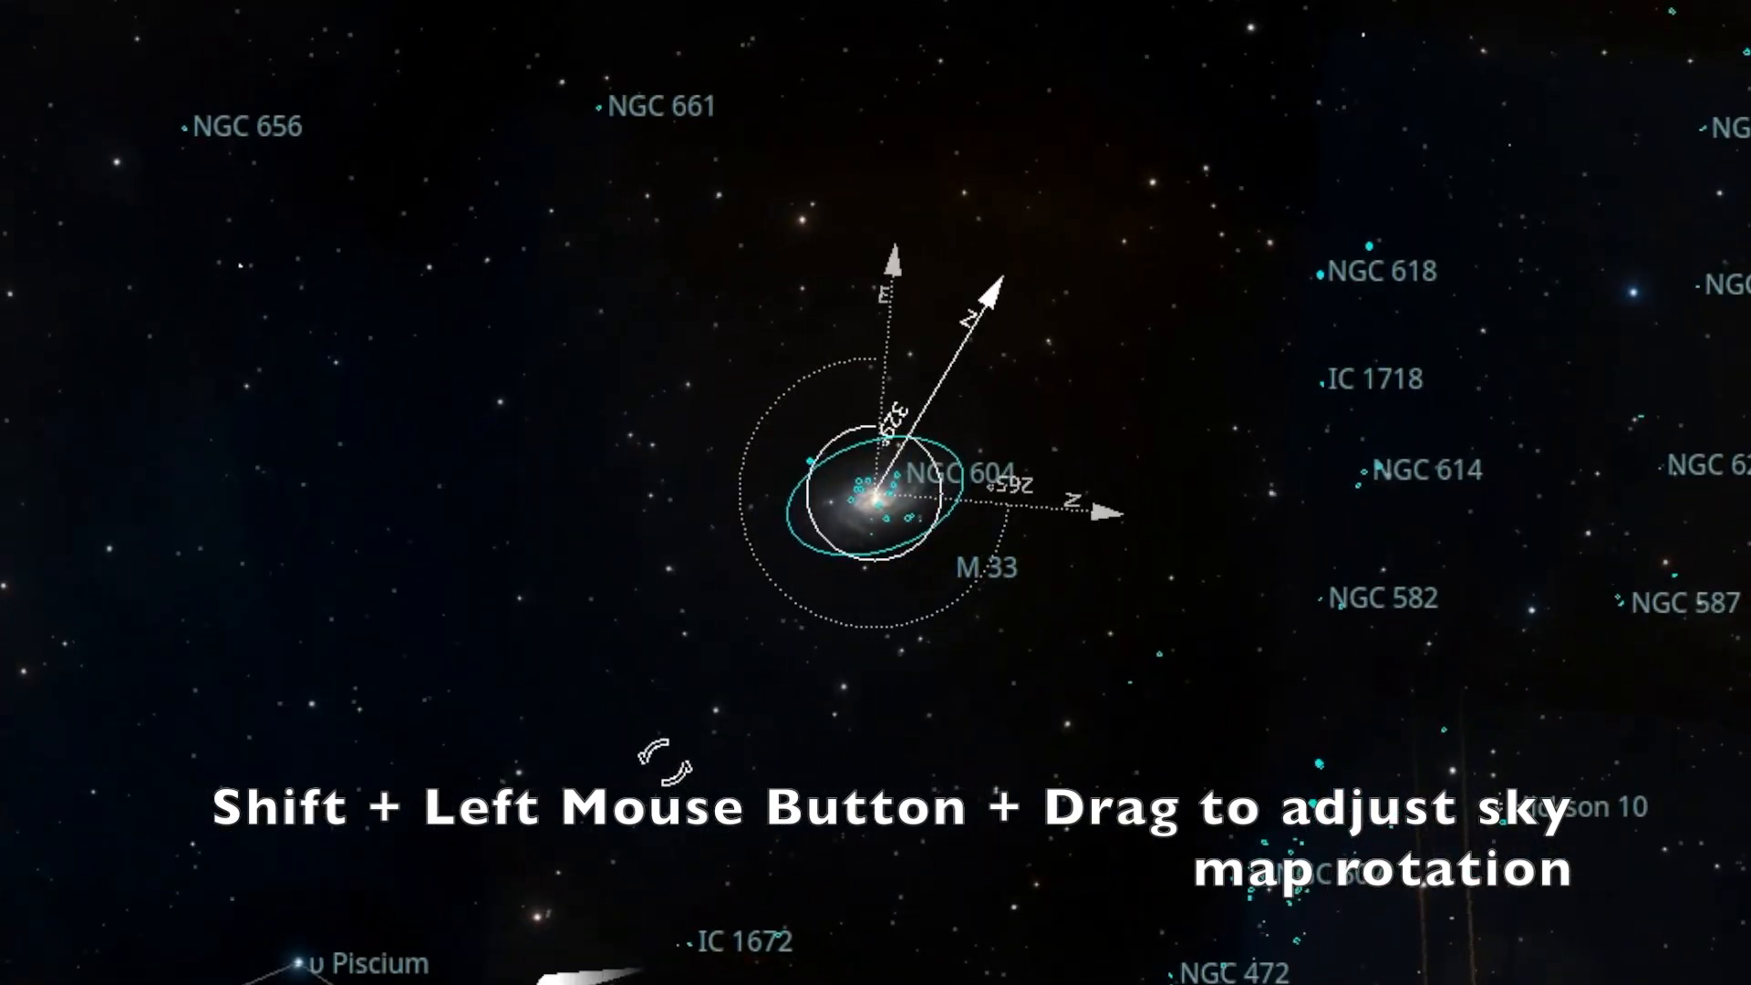
pyautogui.keyDown('shift'); pyautogui.moveTo(675, 766); pyautogui.dragTo(1133, 649); pyautogui.keyUp('shift')
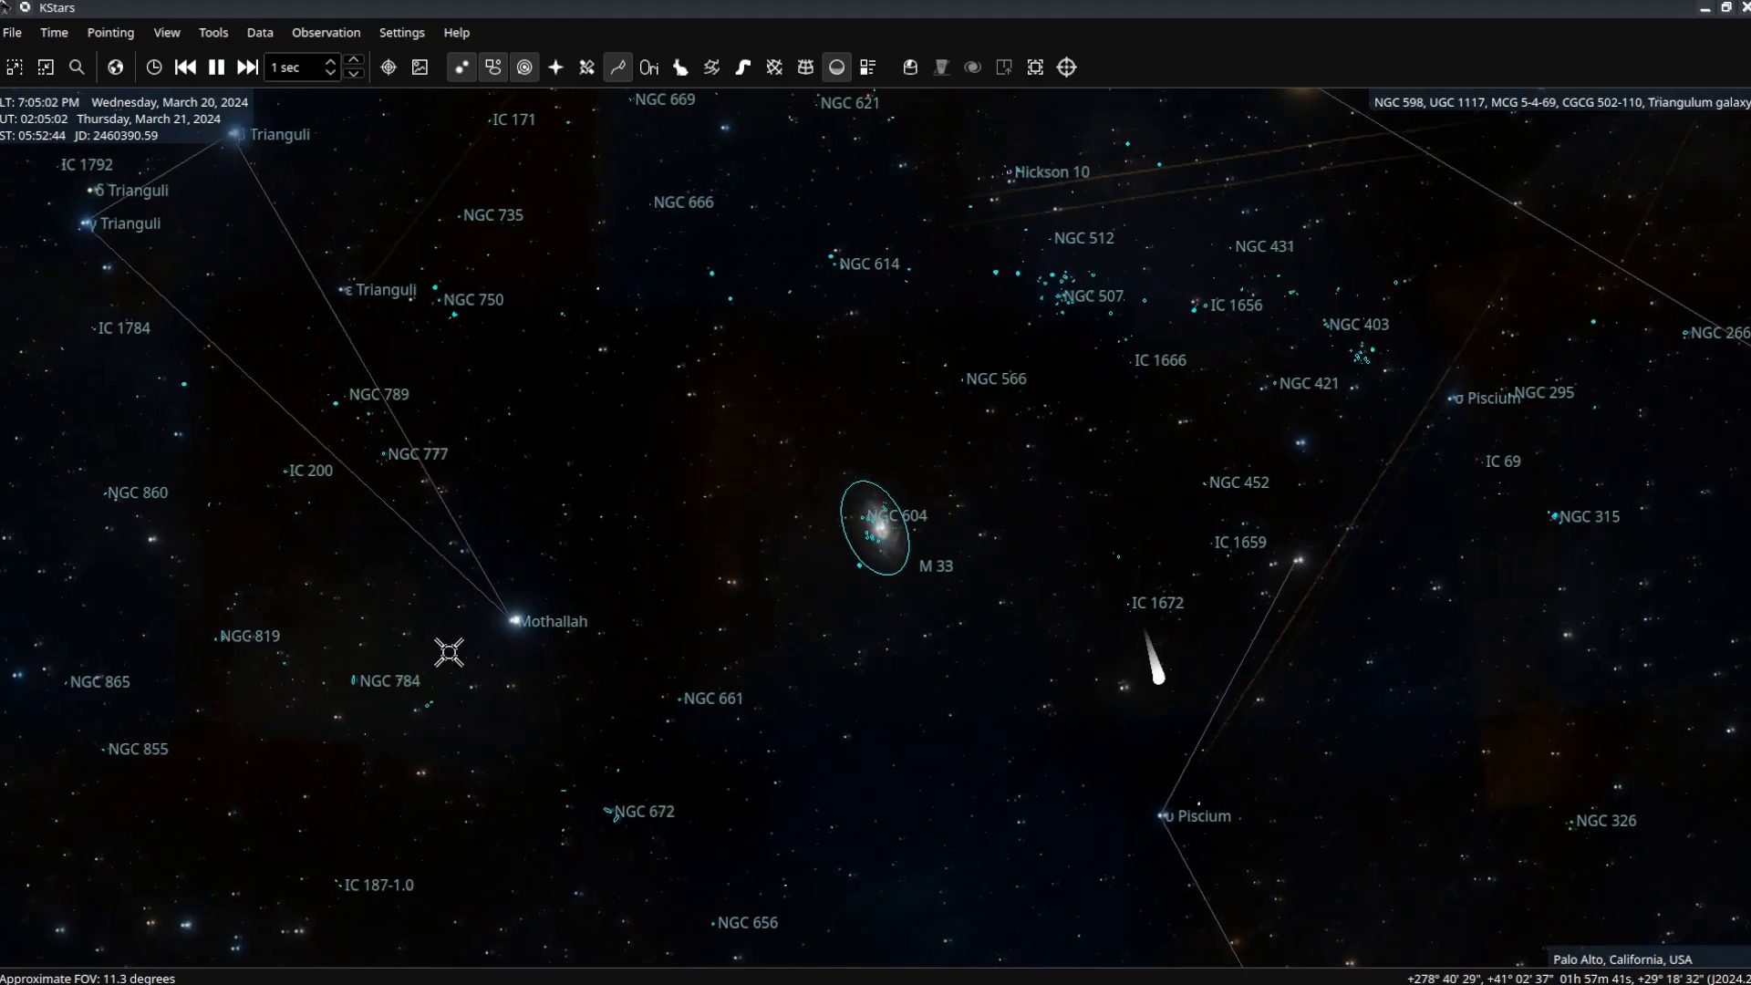
# Browse the View menu's Views and Skymap Orientation options, then pick the equatorial orientation.
pyautogui.click(155, 41)
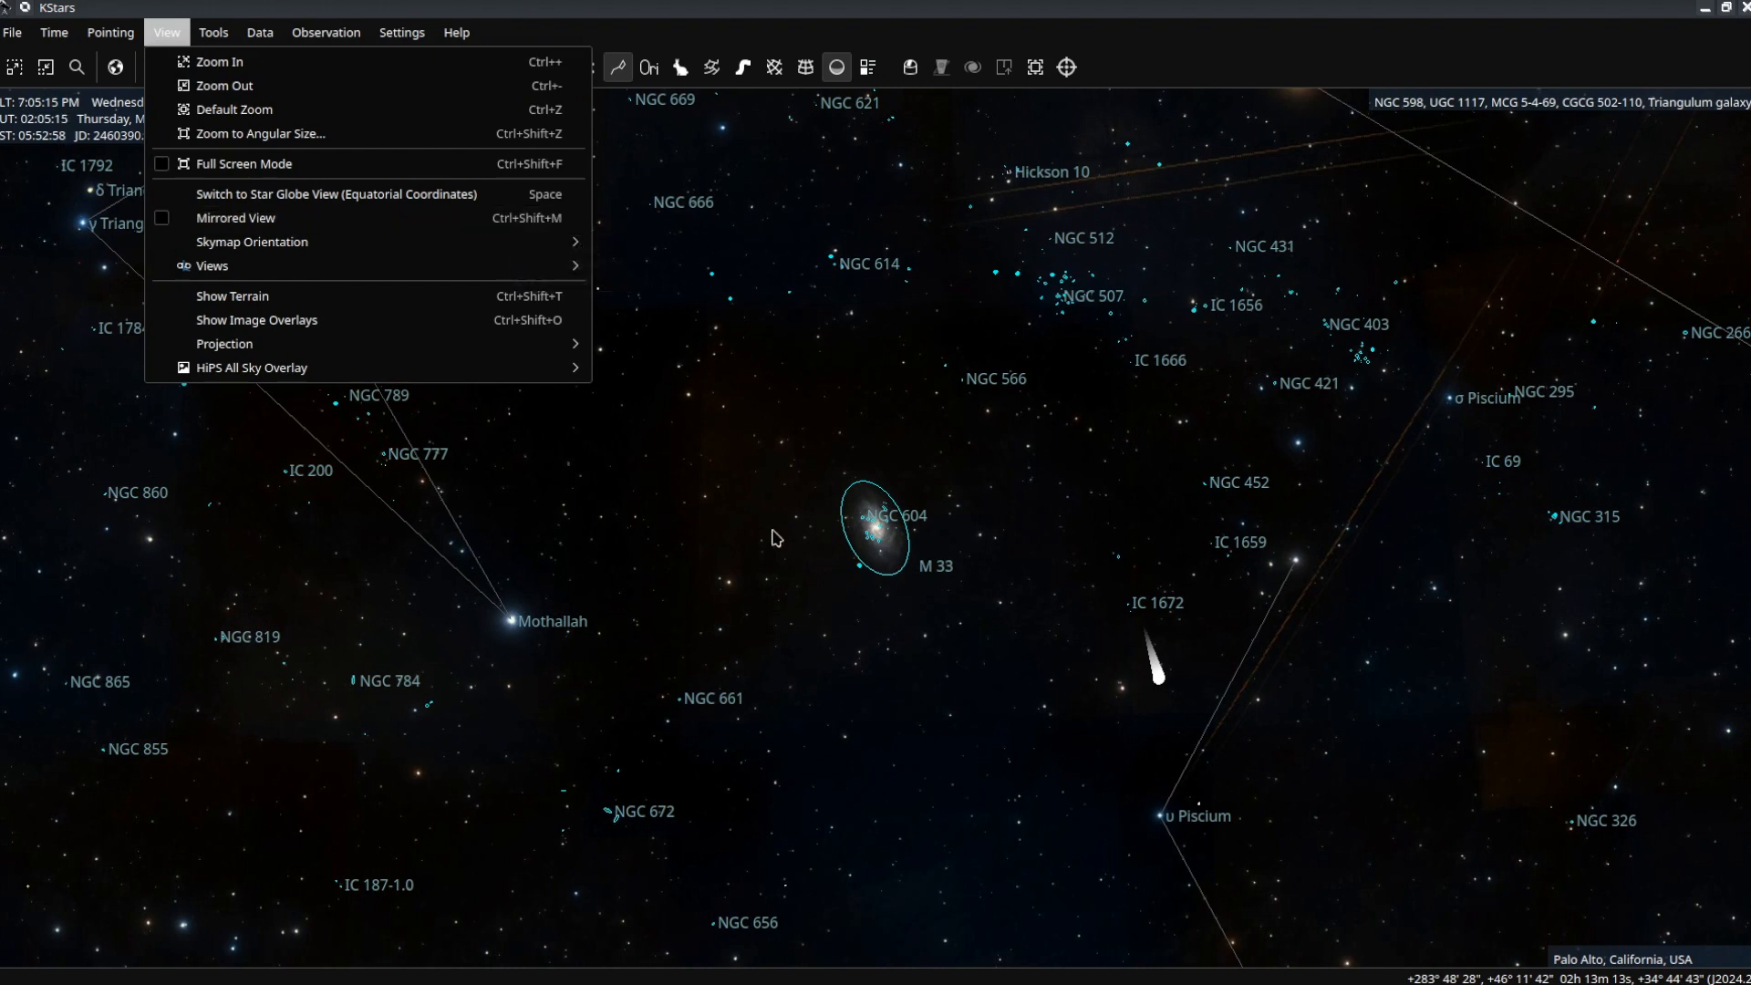
pyautogui.moveTo(526, 261)
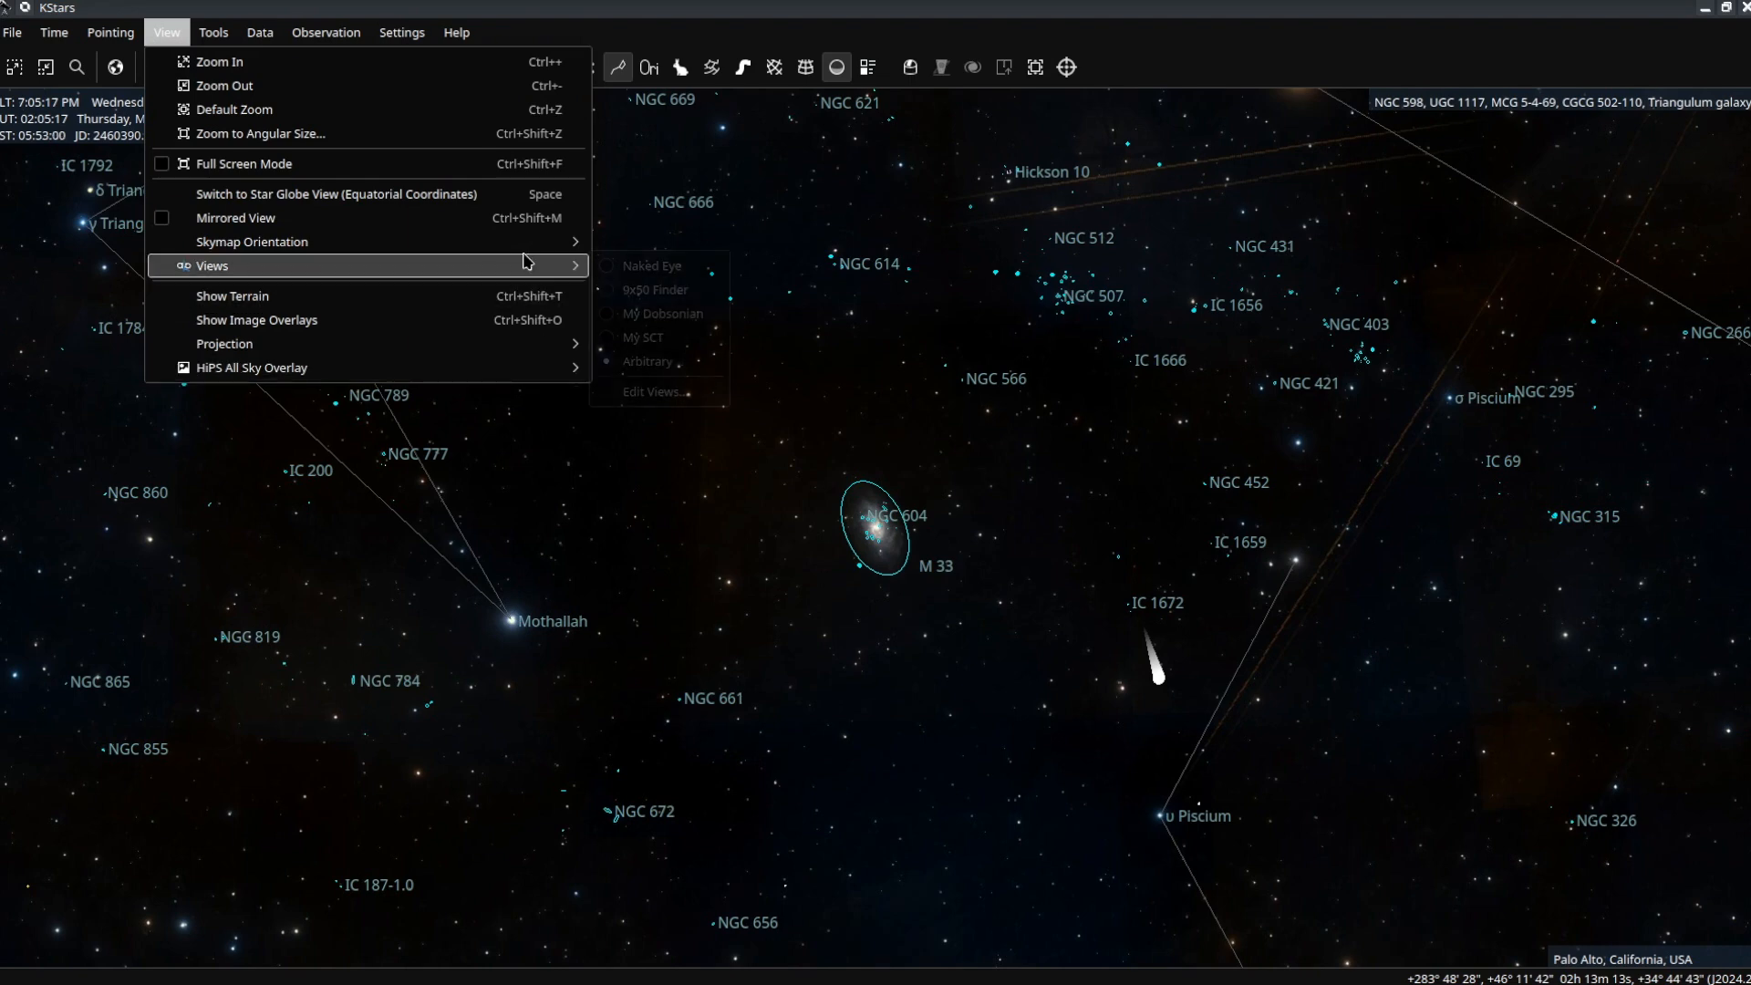
pyautogui.moveTo(567, 243)
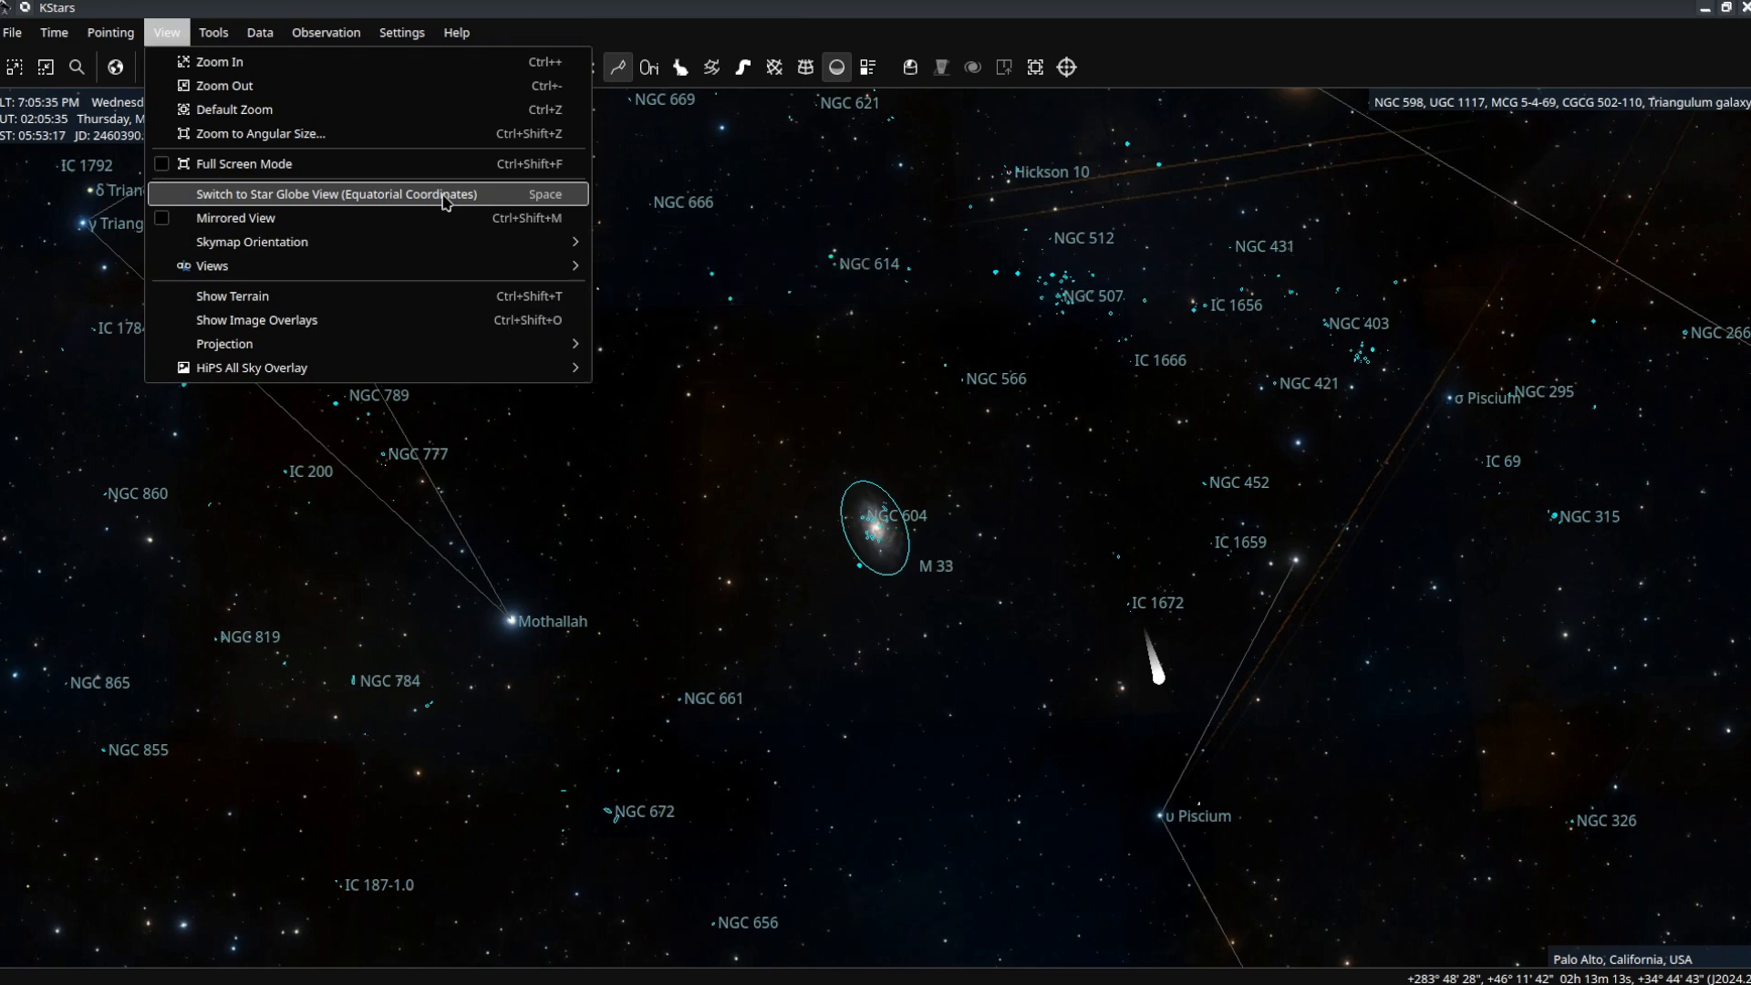
pyautogui.click(504, 196)
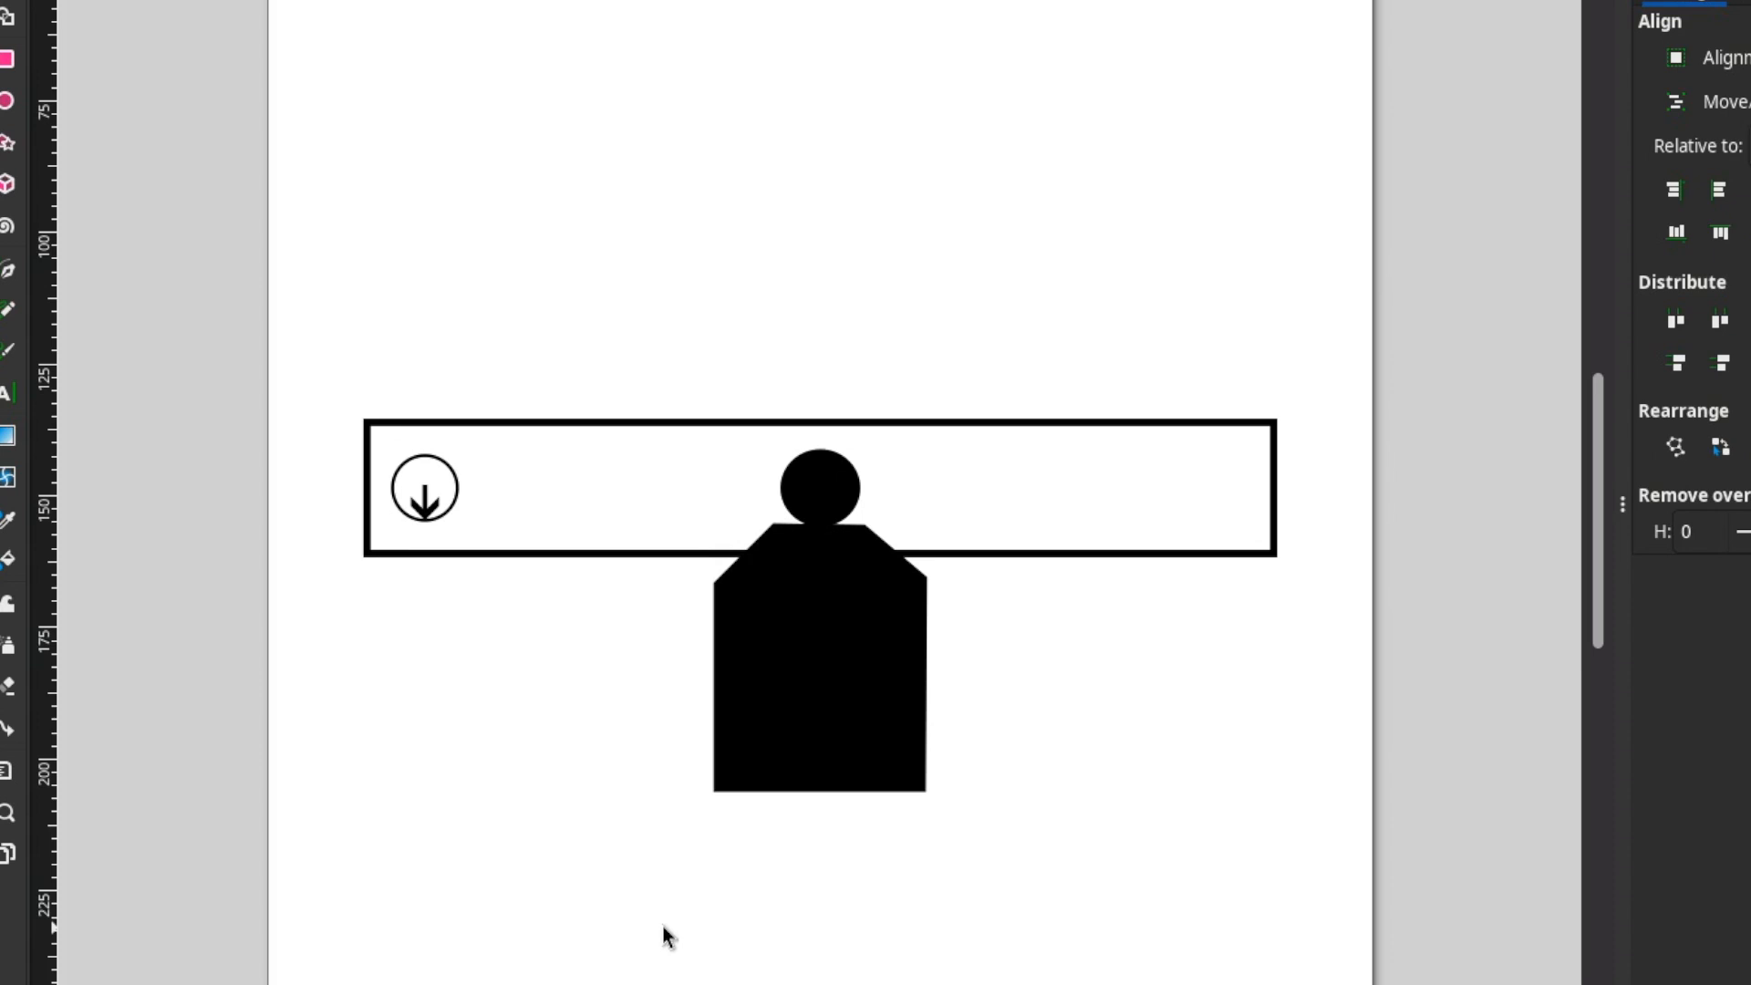
# Rotate the rectangle group steeply clockwise around the circle's centre so it lies diagonally.
pyautogui.click(837, 497)
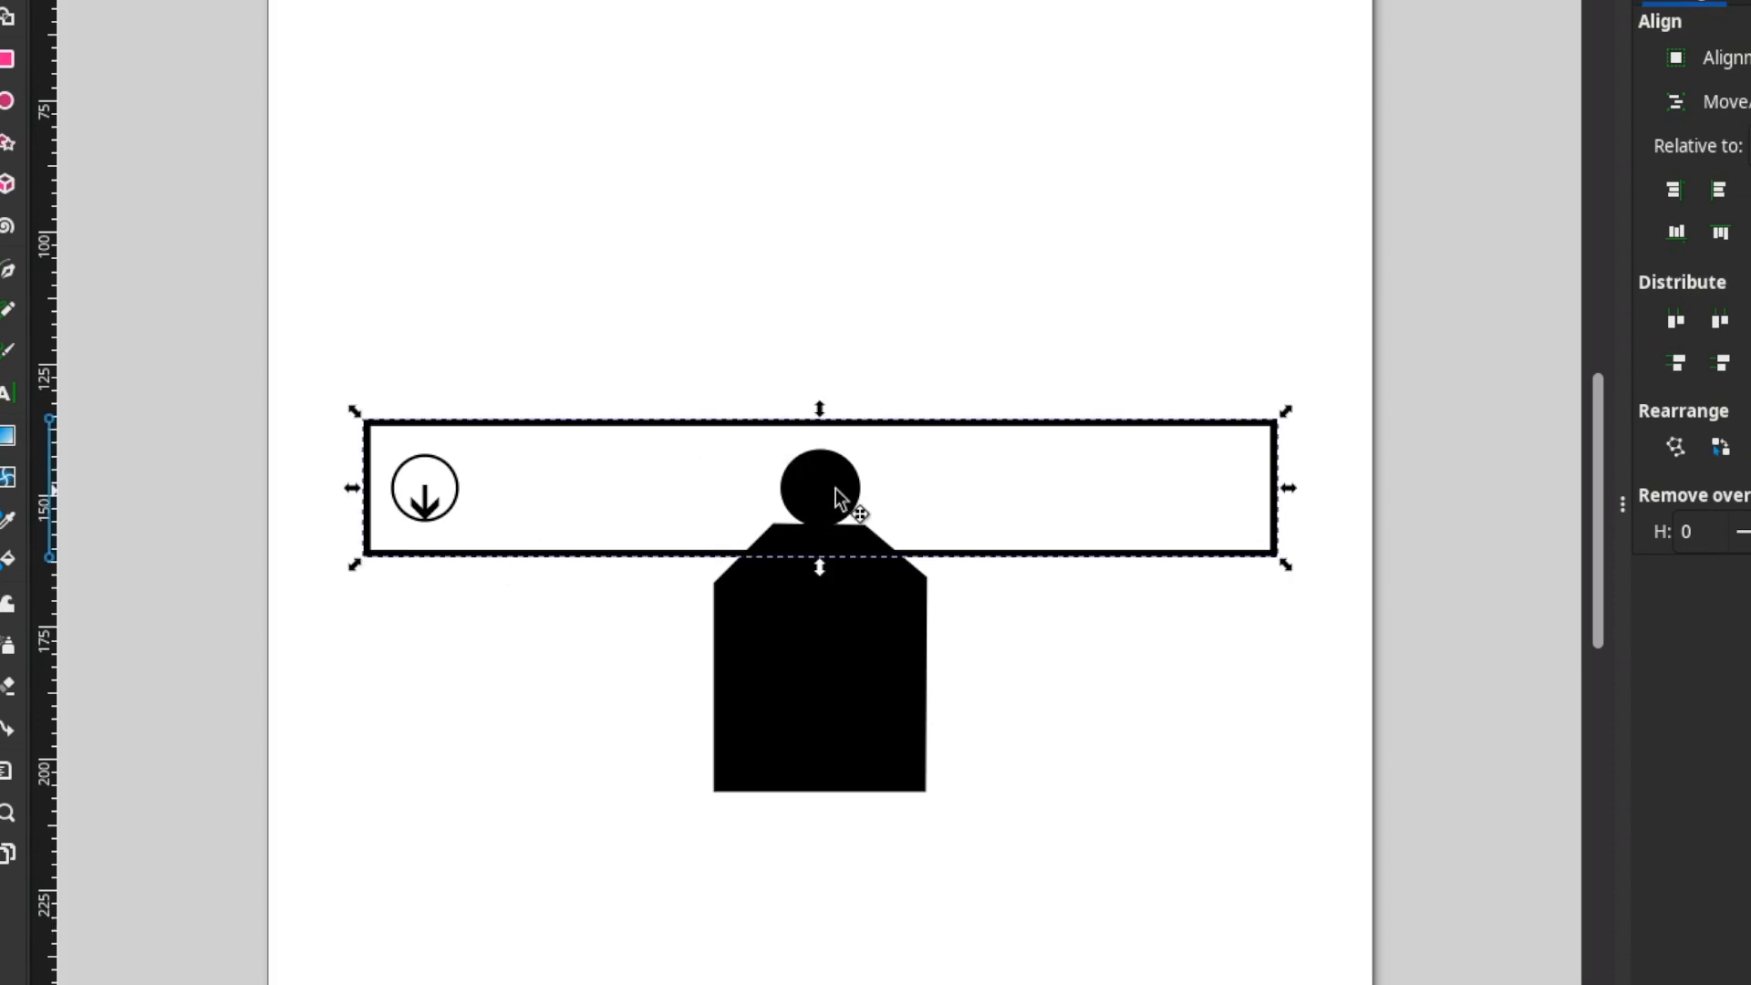
pyautogui.click(806, 499)
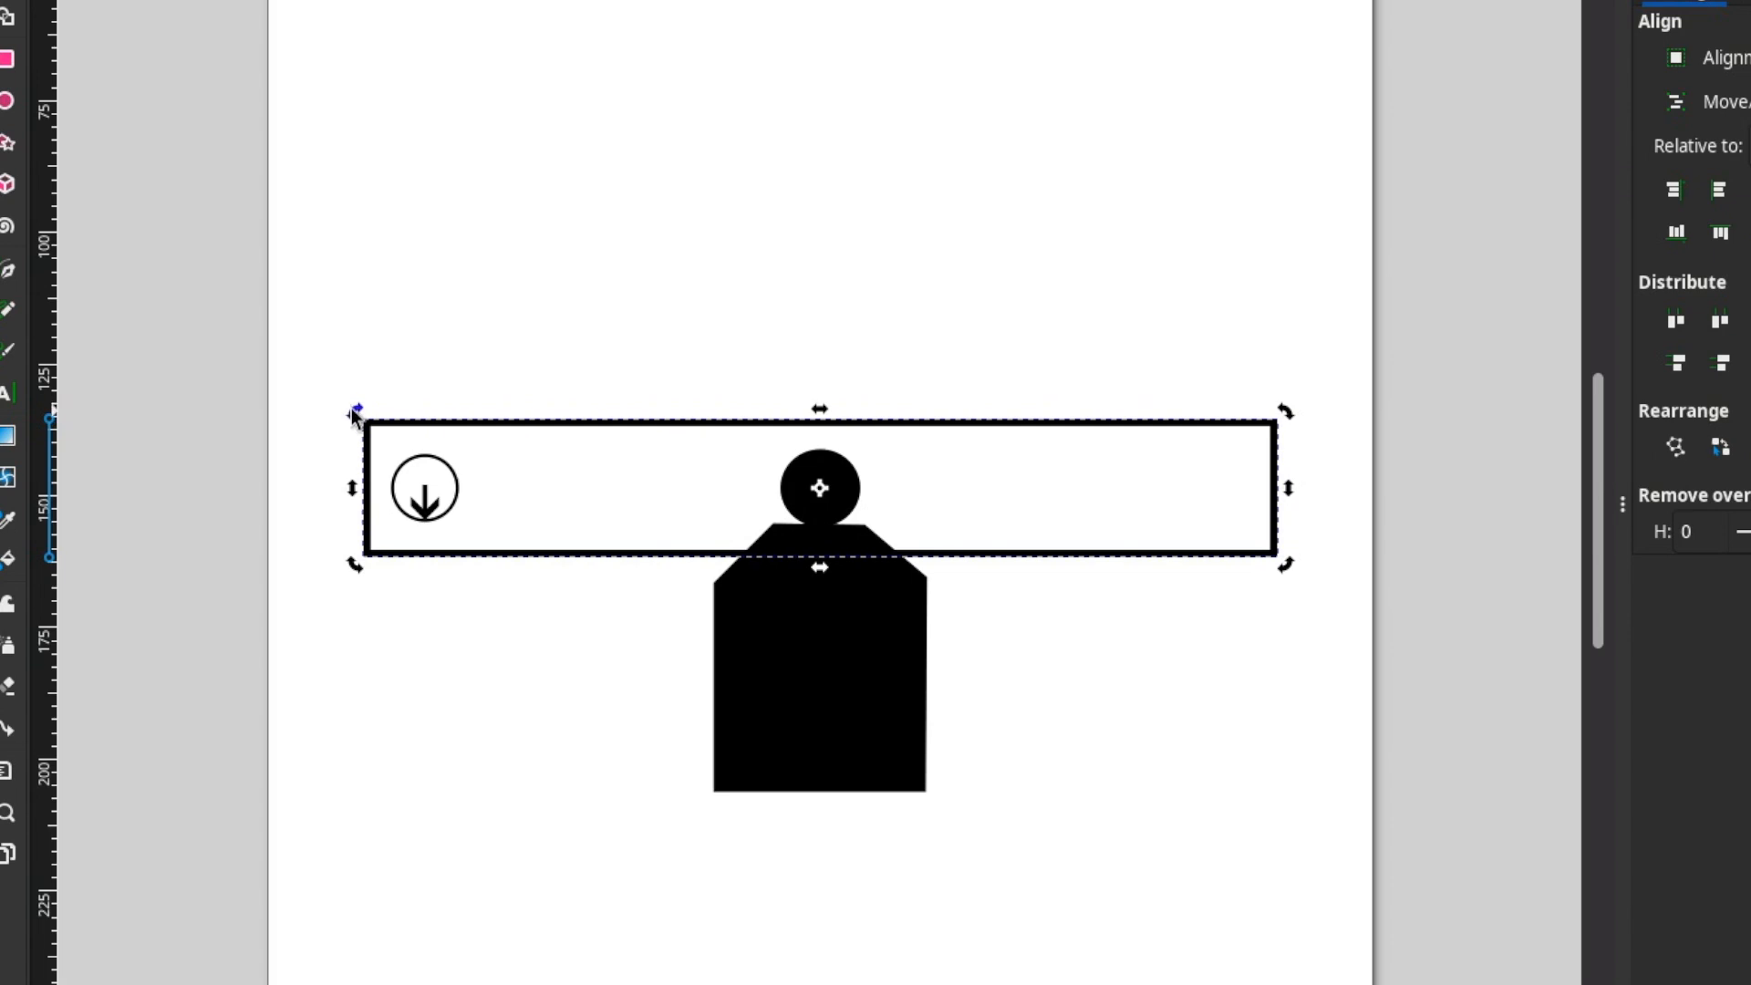
pyautogui.moveTo(355, 415)
pyautogui.mouseDown()
pyautogui.moveTo(389, 327)
pyautogui.moveTo(507, 217)
pyautogui.mouseUp()
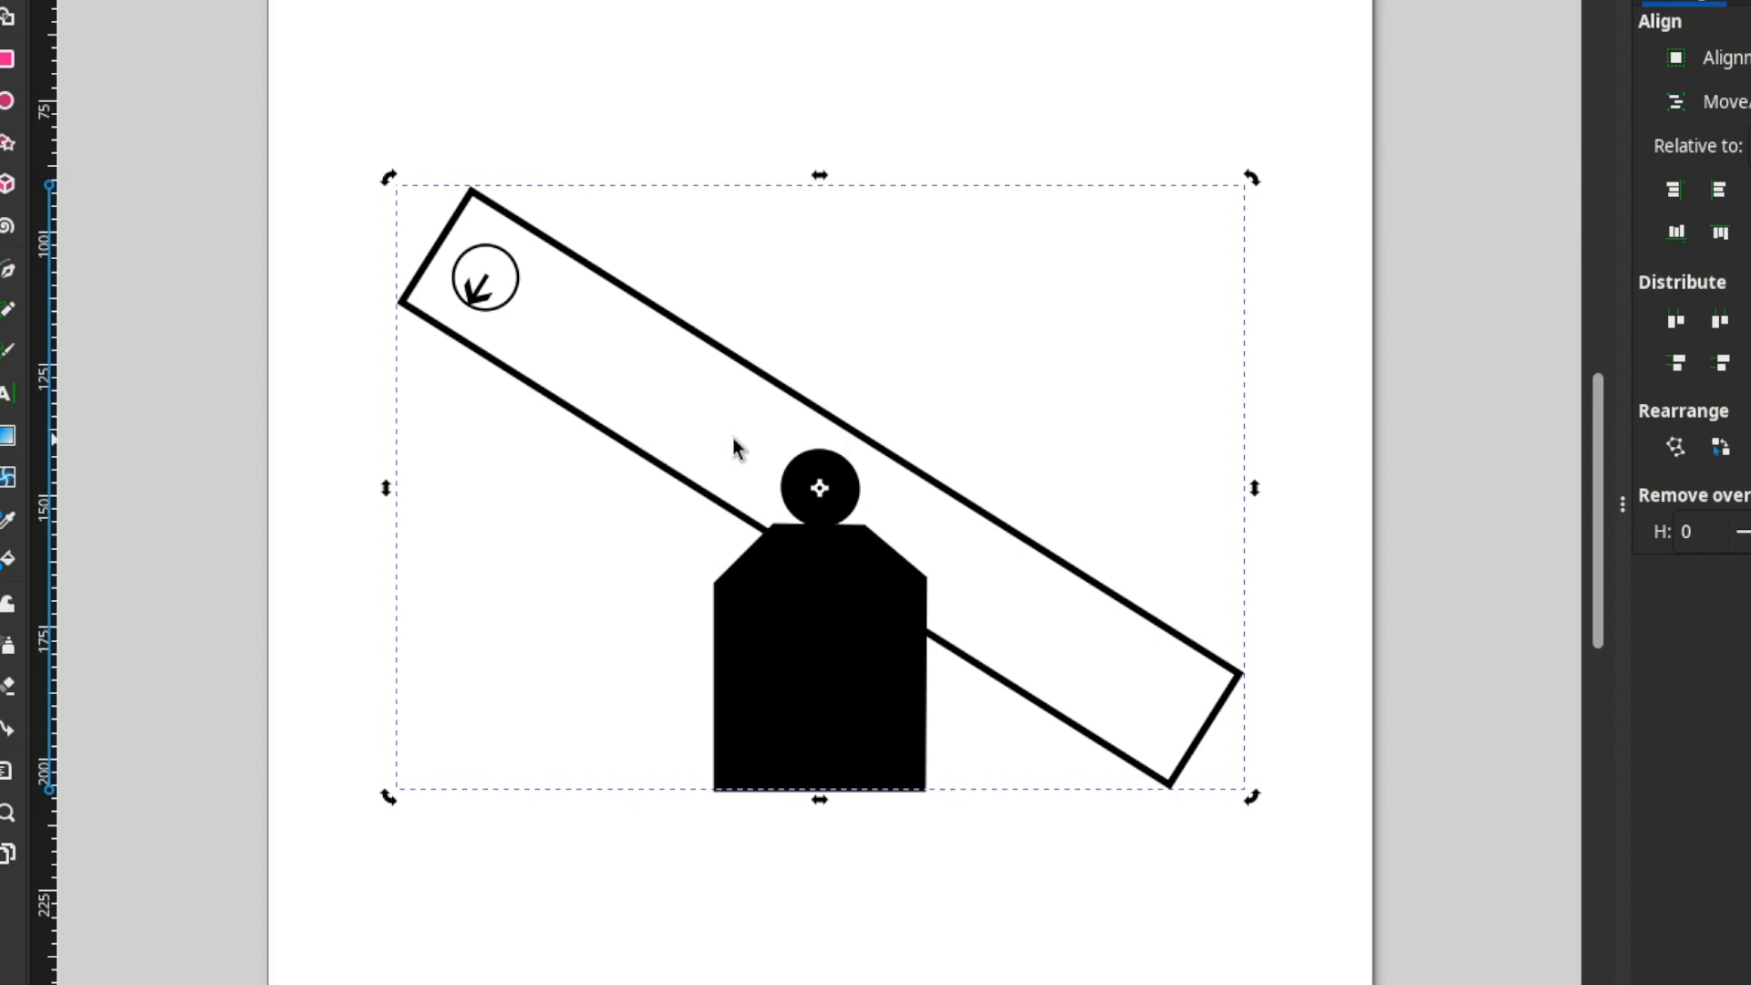
# Swing the rectangle back counter-clockwise to a shallow, nearly level tilt.
pyautogui.moveTo(392, 175); pyautogui.dragTo(563, 255)
pyautogui.moveTo(527, 289)
pyautogui.mouseDown()
pyautogui.moveTo(556, 347)
pyautogui.moveTo(529, 434)
pyautogui.mouseUp()
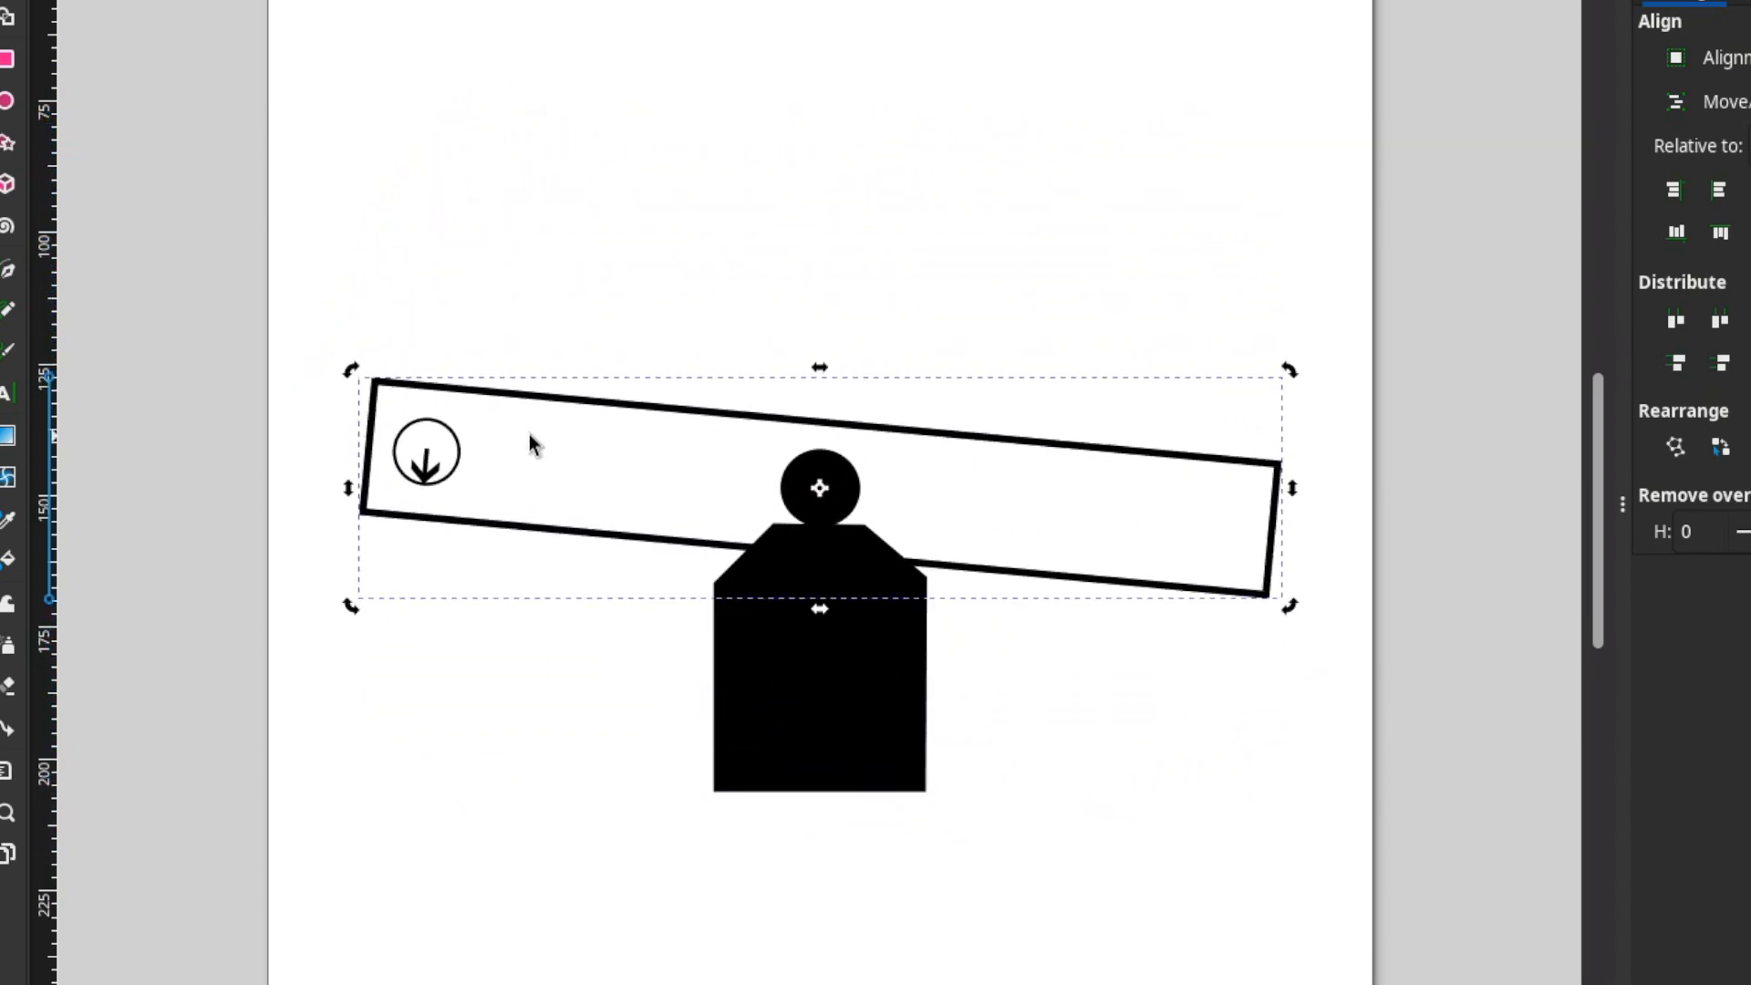